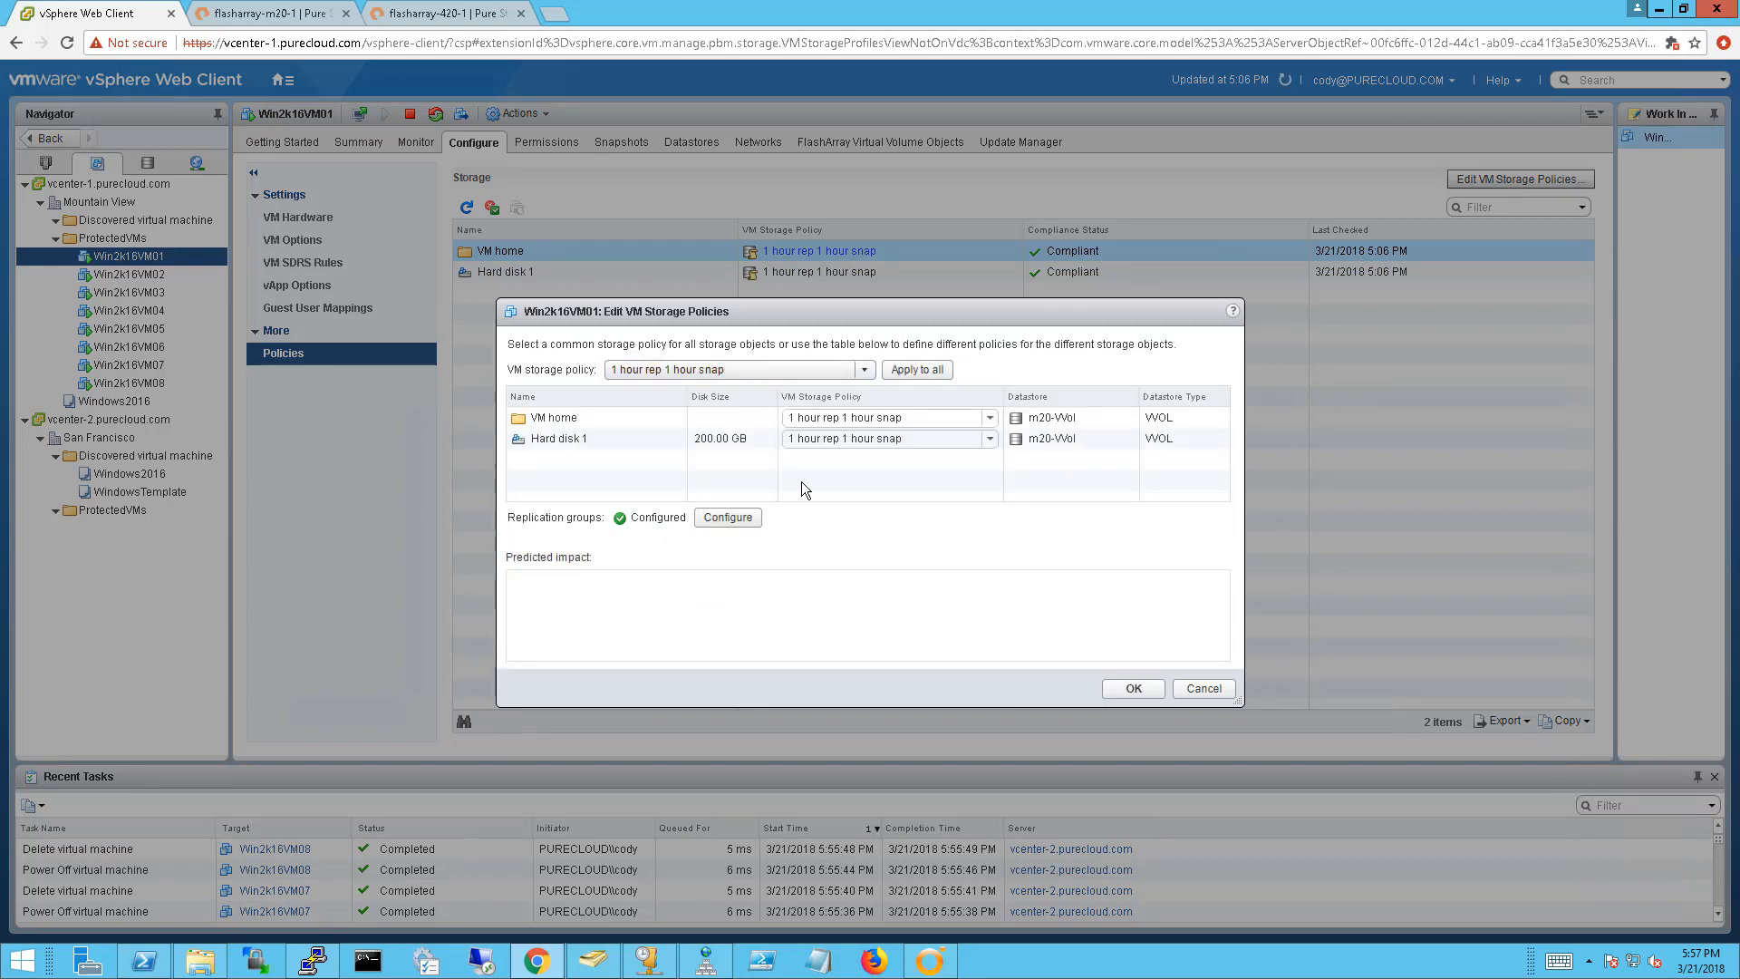
Review Win2k16VM01's replication group configuration without changing it, plus the gold protection group's snapshot and replication schedules on flasharray-m20-1
{"action": "left_click", "coordinate": [729, 518]}
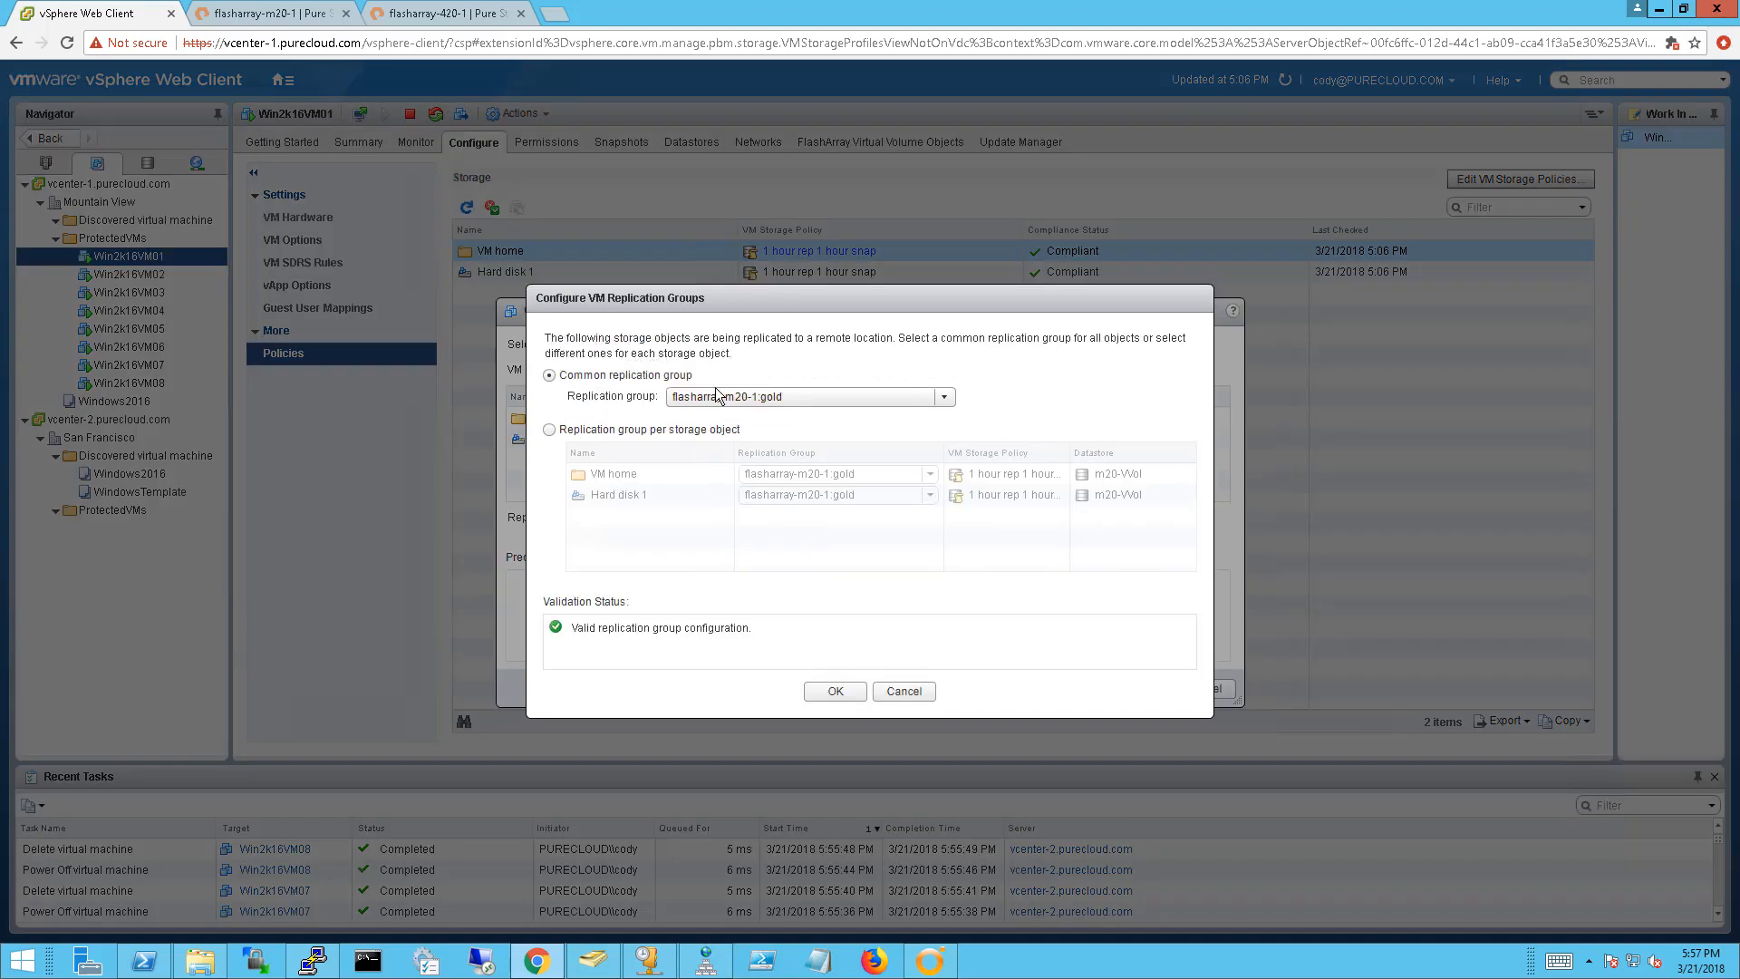
{"action": "left_click", "coordinate": [903, 692]}
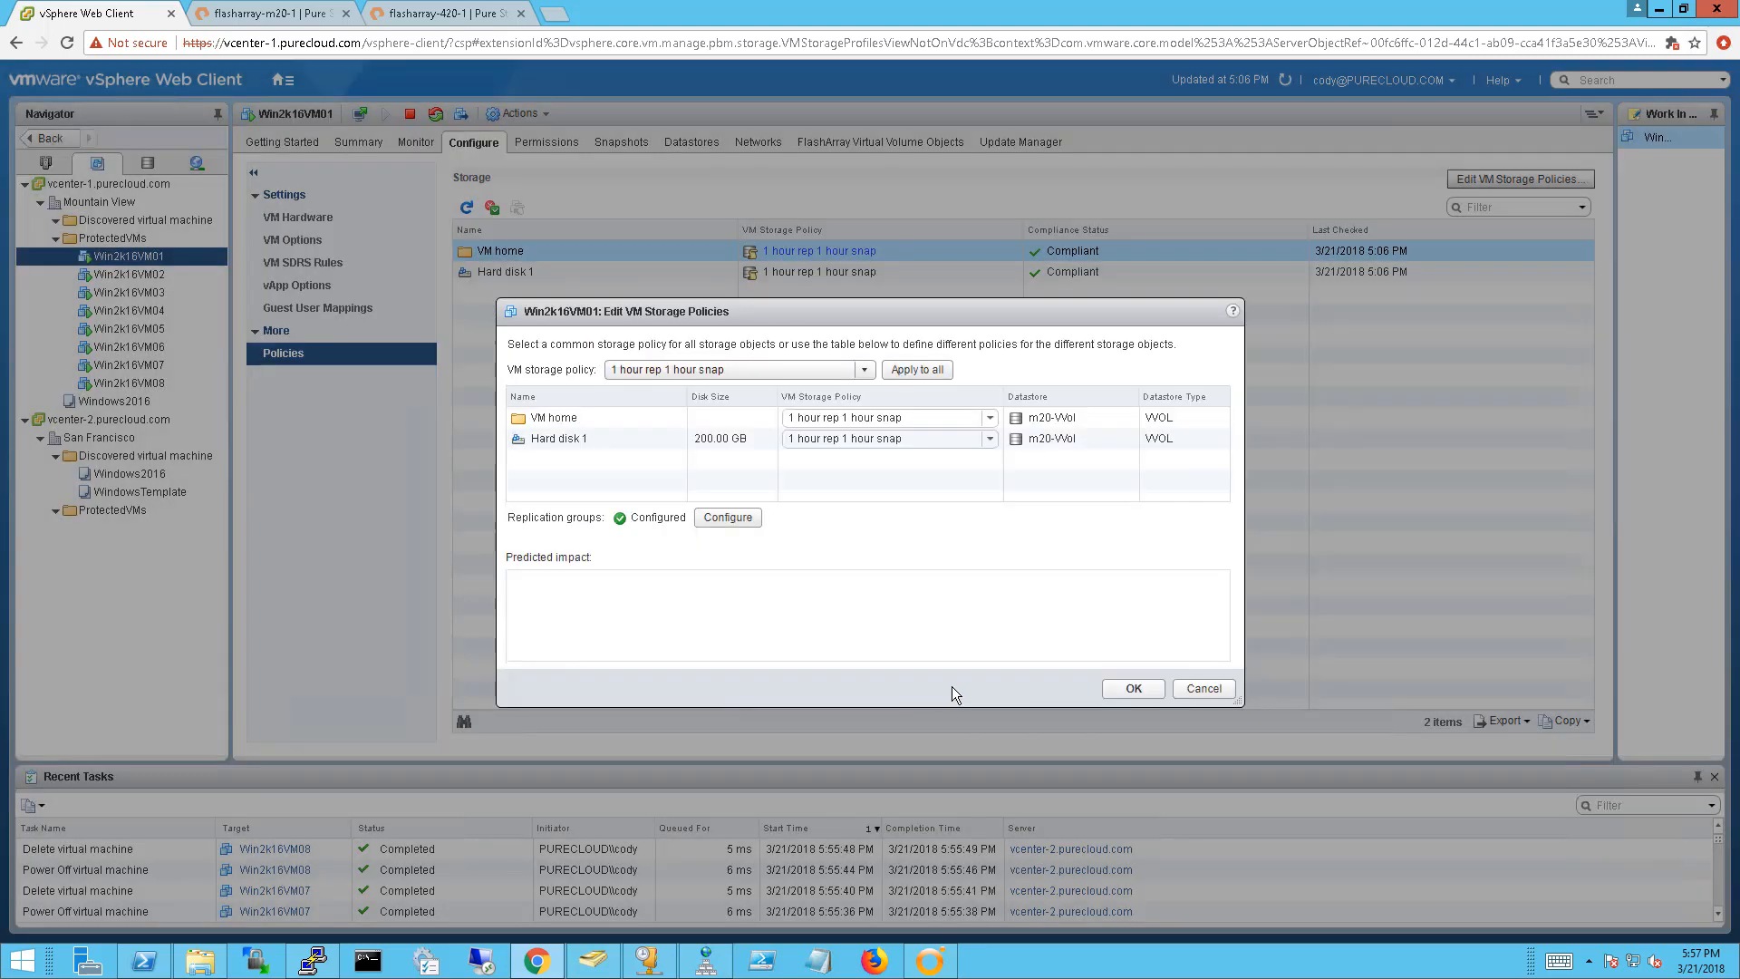
{"action": "left_click", "coordinate": [1211, 689]}
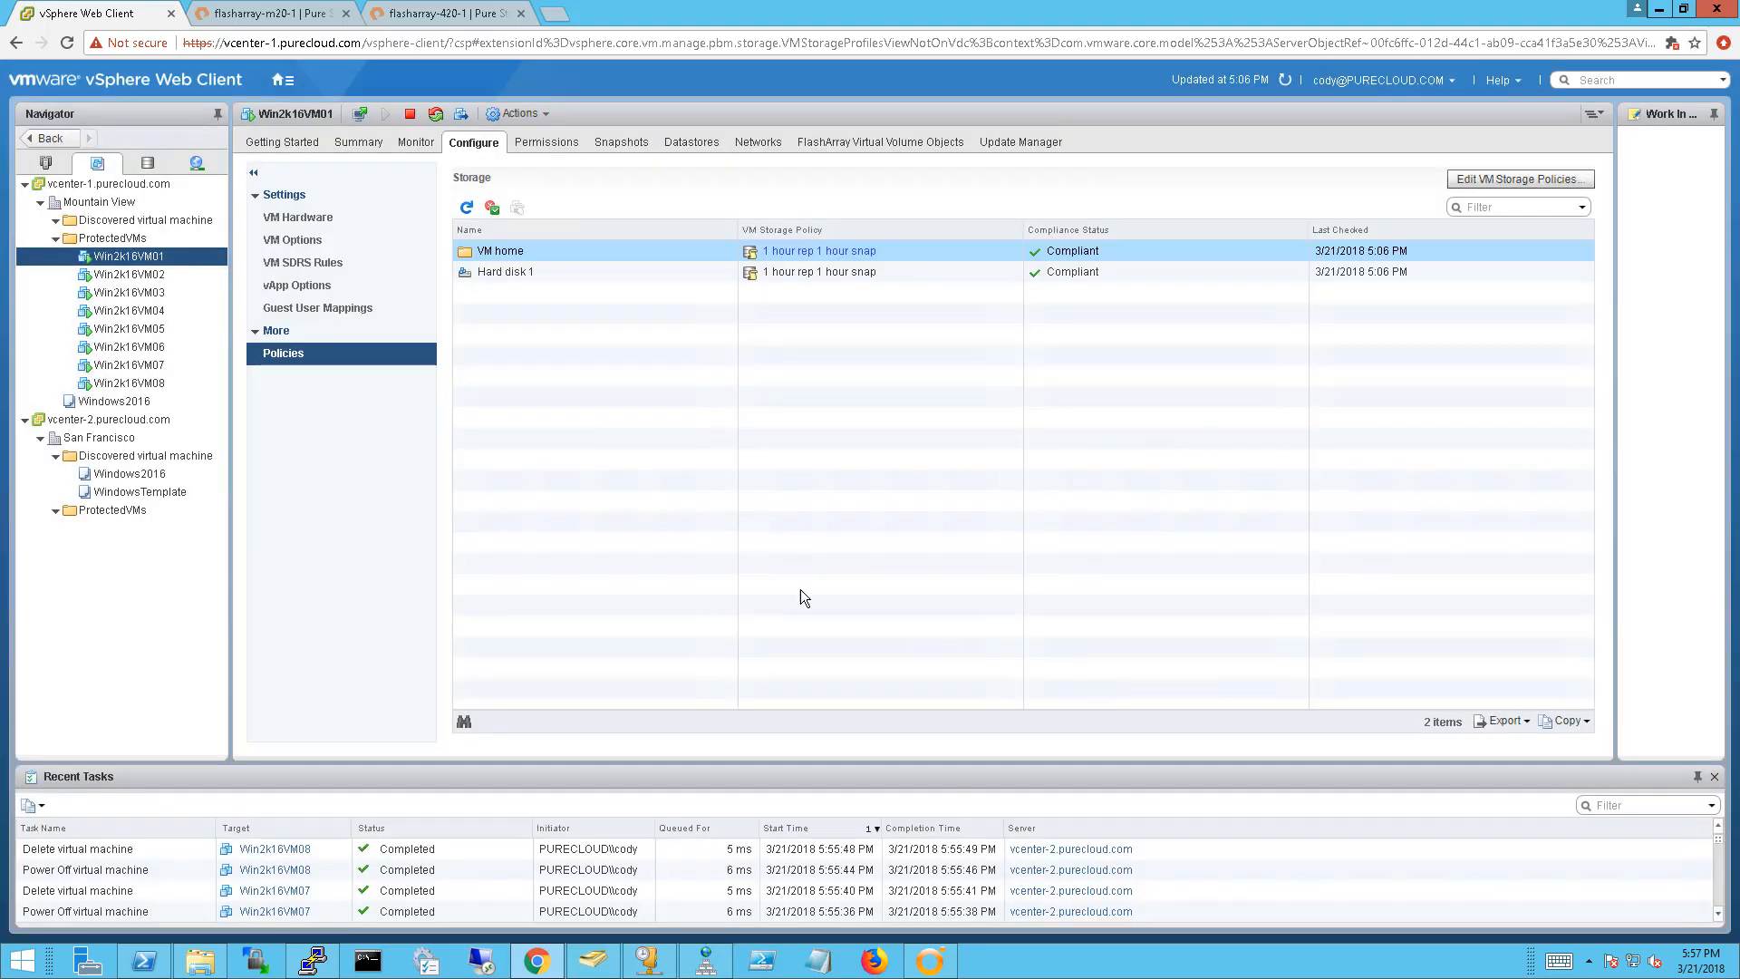
{"action": "left_click", "coordinate": [245, 15]}
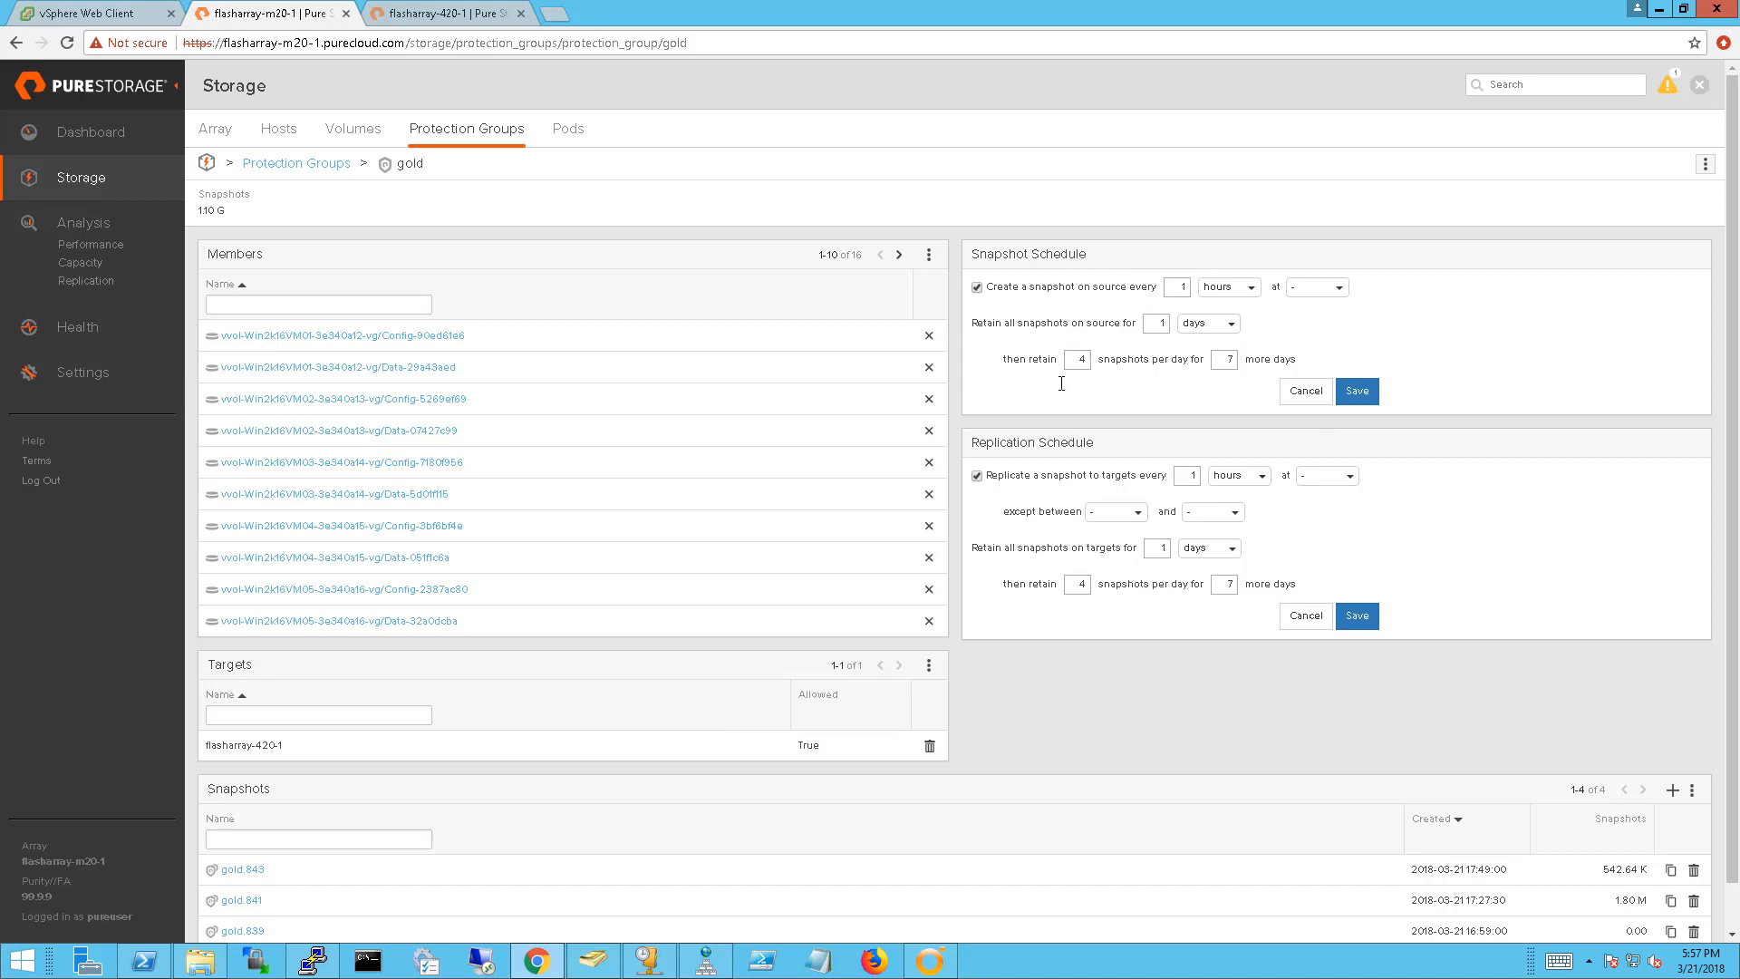
{"action": "left_click", "coordinate": [96, 12]}
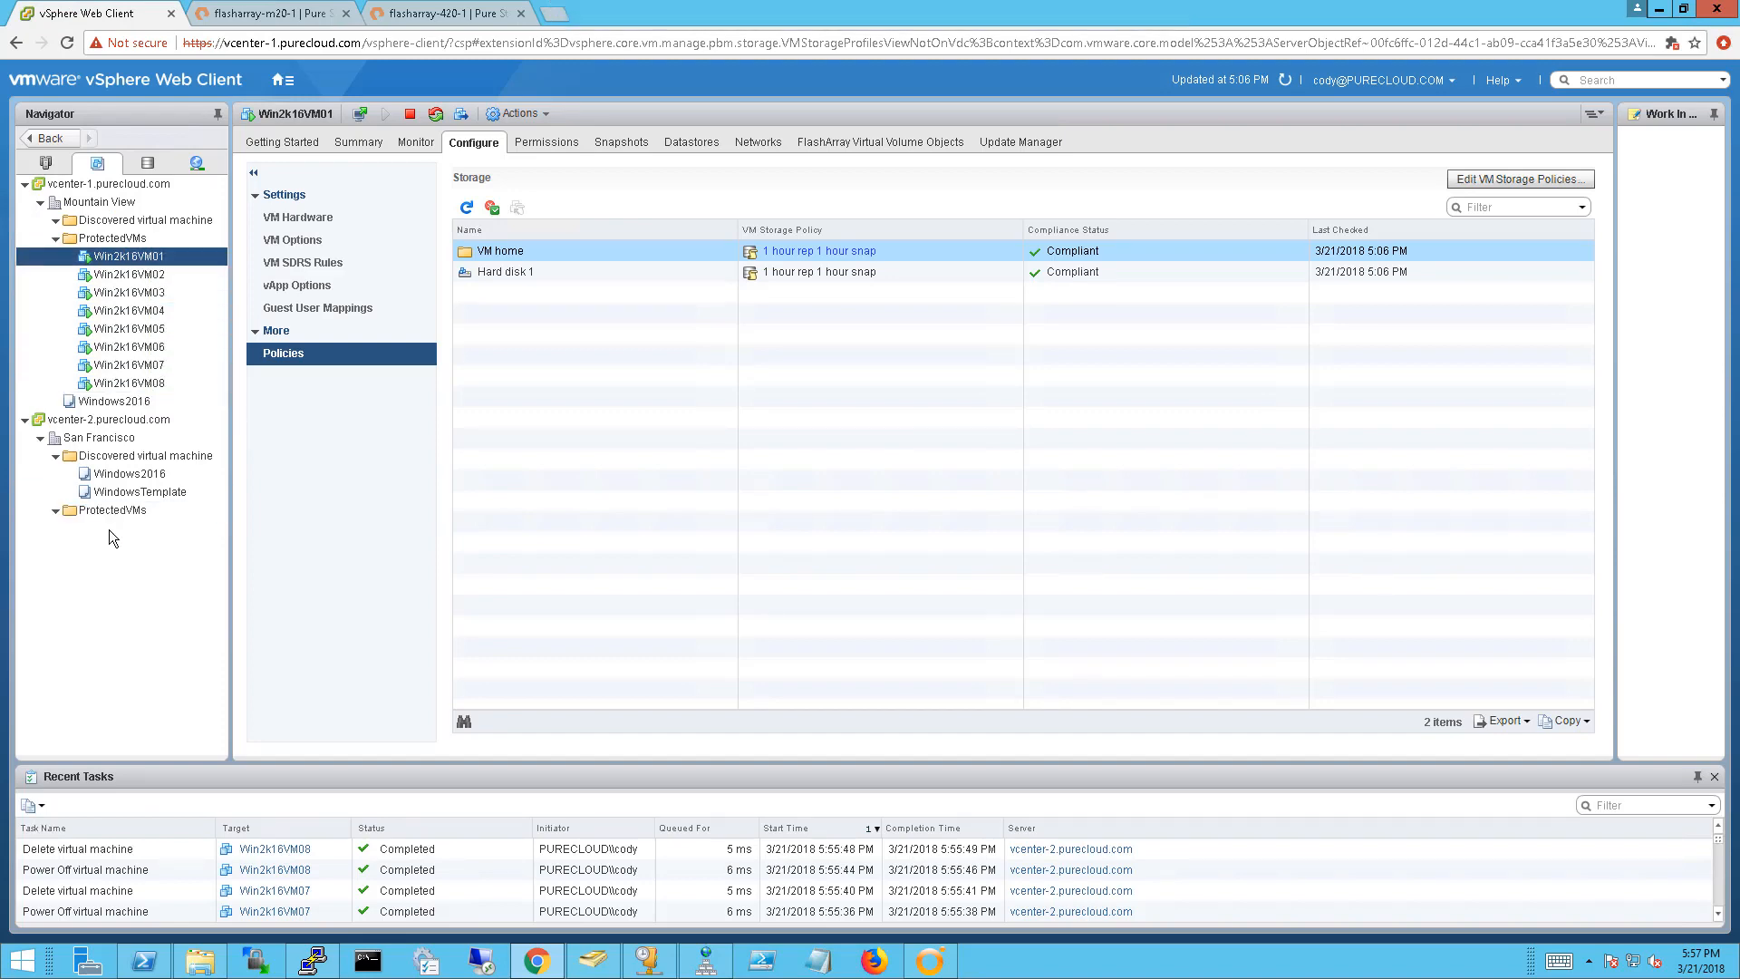
Switch to vRealize Orchestrator and start the Run FlashArray VVol Test Failover workflow
{"action": "left_click", "coordinate": [930, 960]}
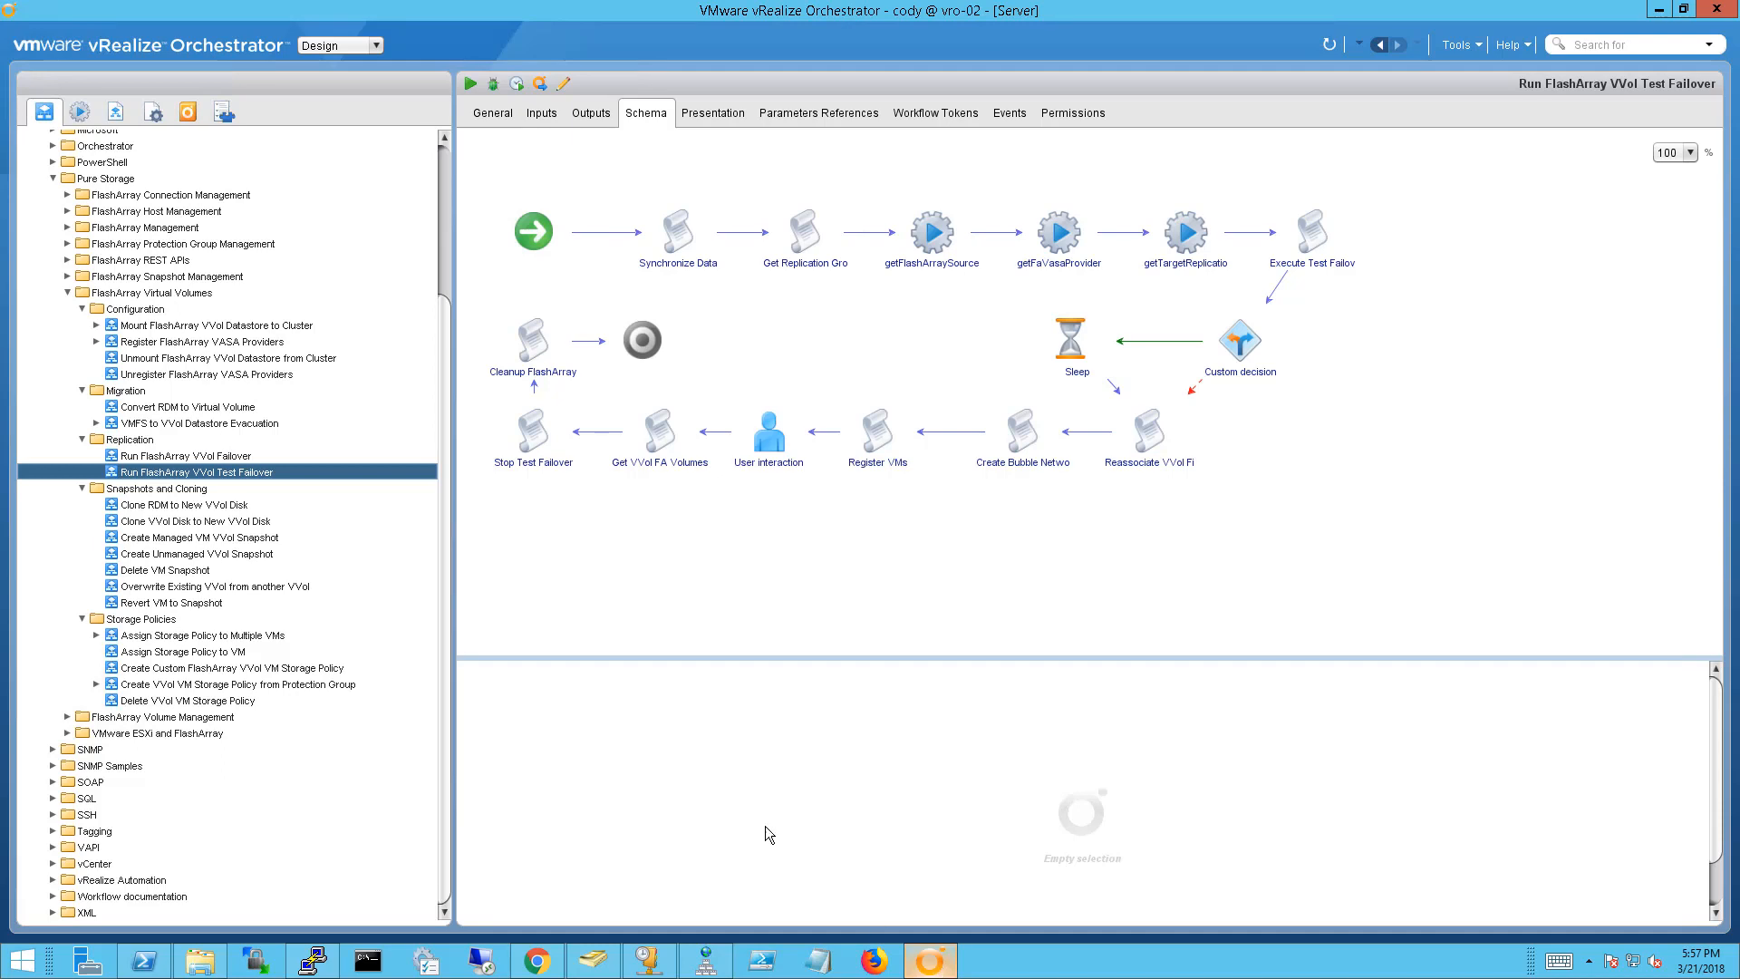
{"action": "right_click", "coordinate": [252, 475]}
{"action": "left_click", "coordinate": [359, 490]}
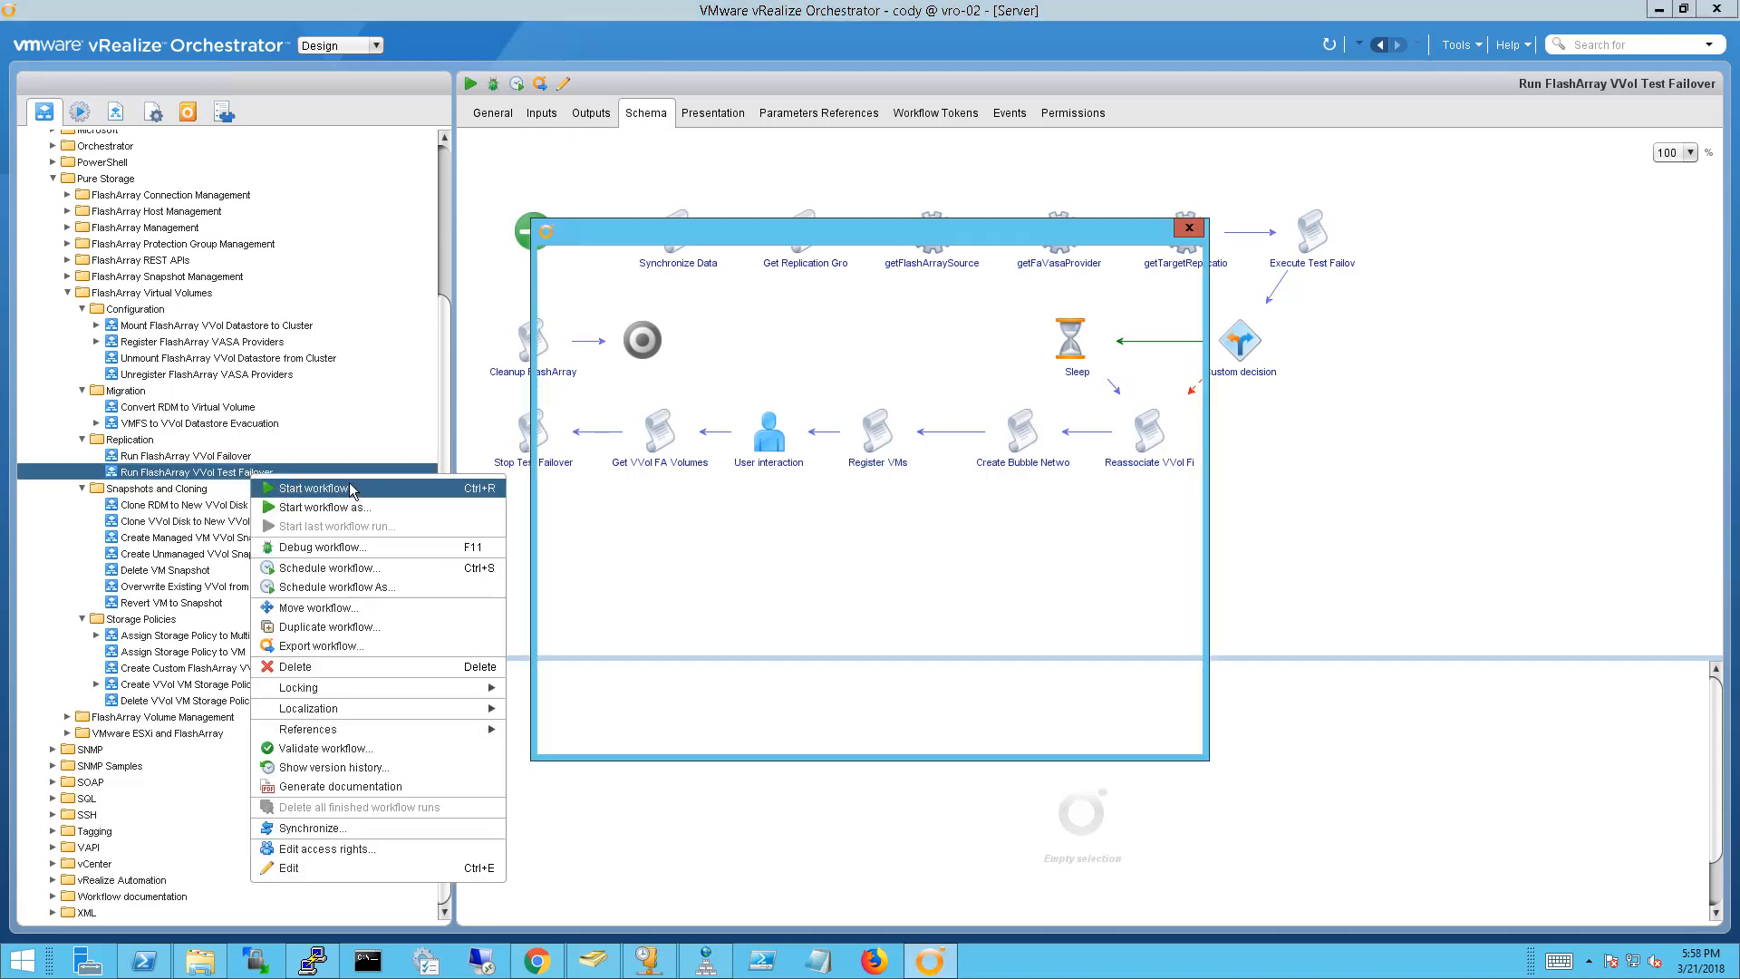
Set the workflow's source vCenter to vcenter-1.purecloud.com
{"action": "left_click", "coordinate": [813, 292]}
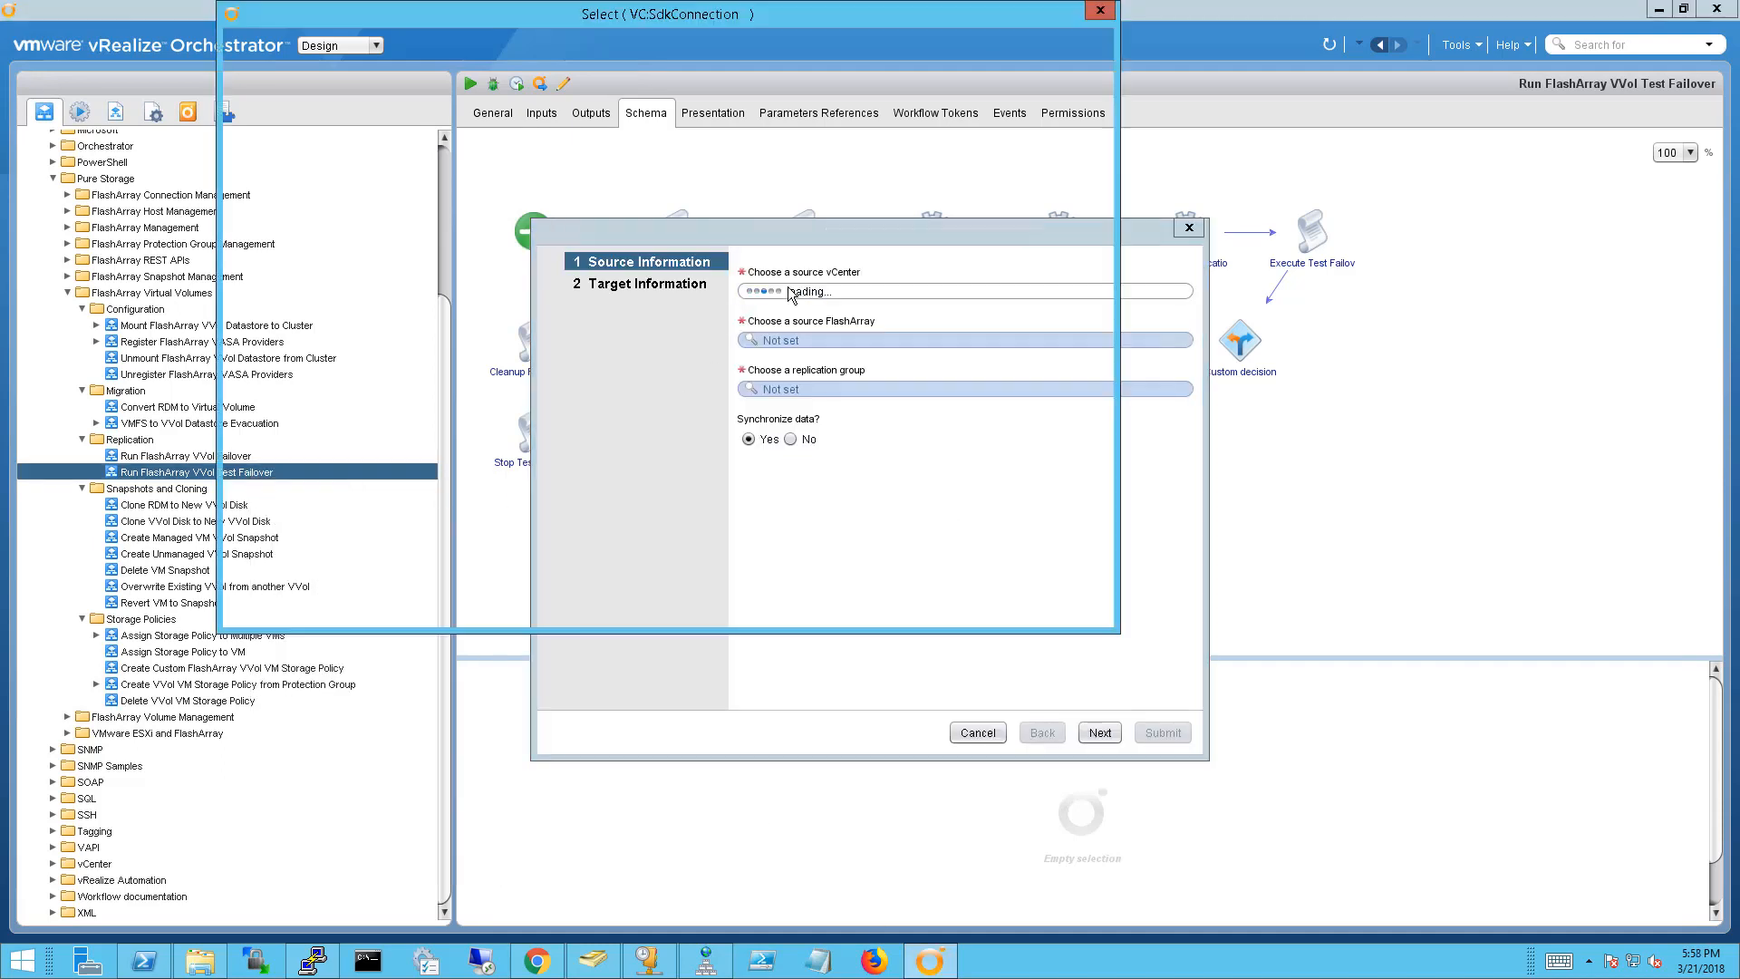
{"action": "left_click", "coordinate": [233, 100]}
{"action": "left_click", "coordinate": [319, 136]}
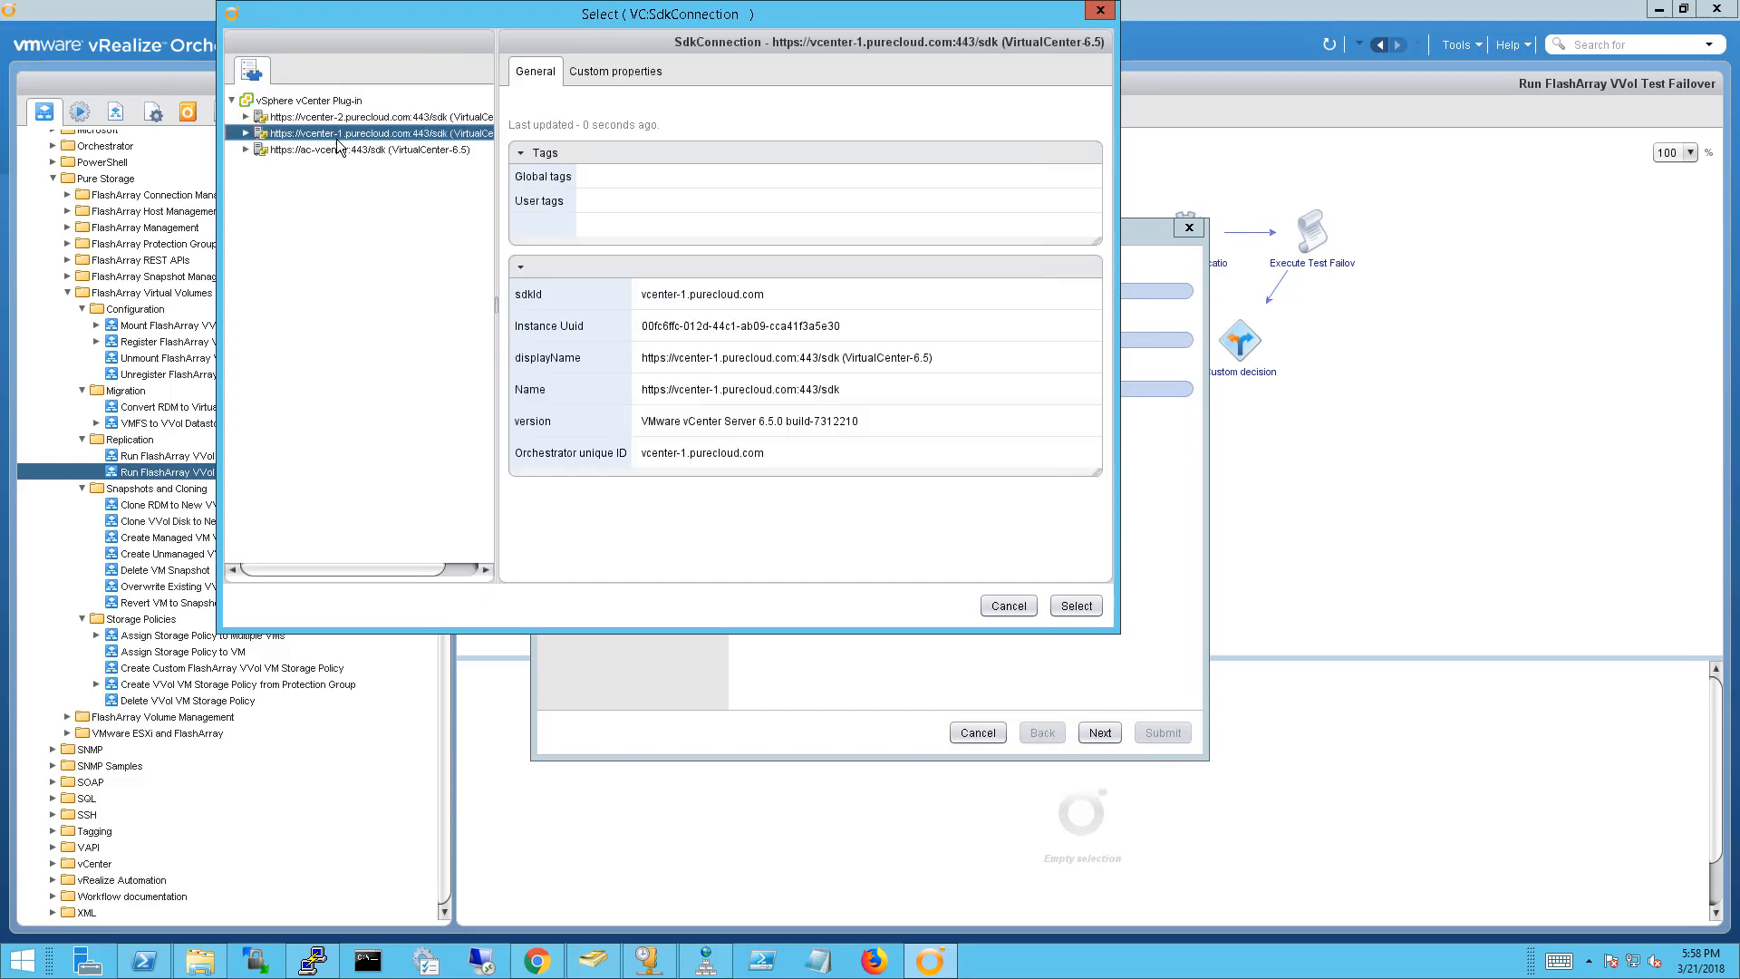
{"action": "left_click", "coordinate": [1077, 605]}
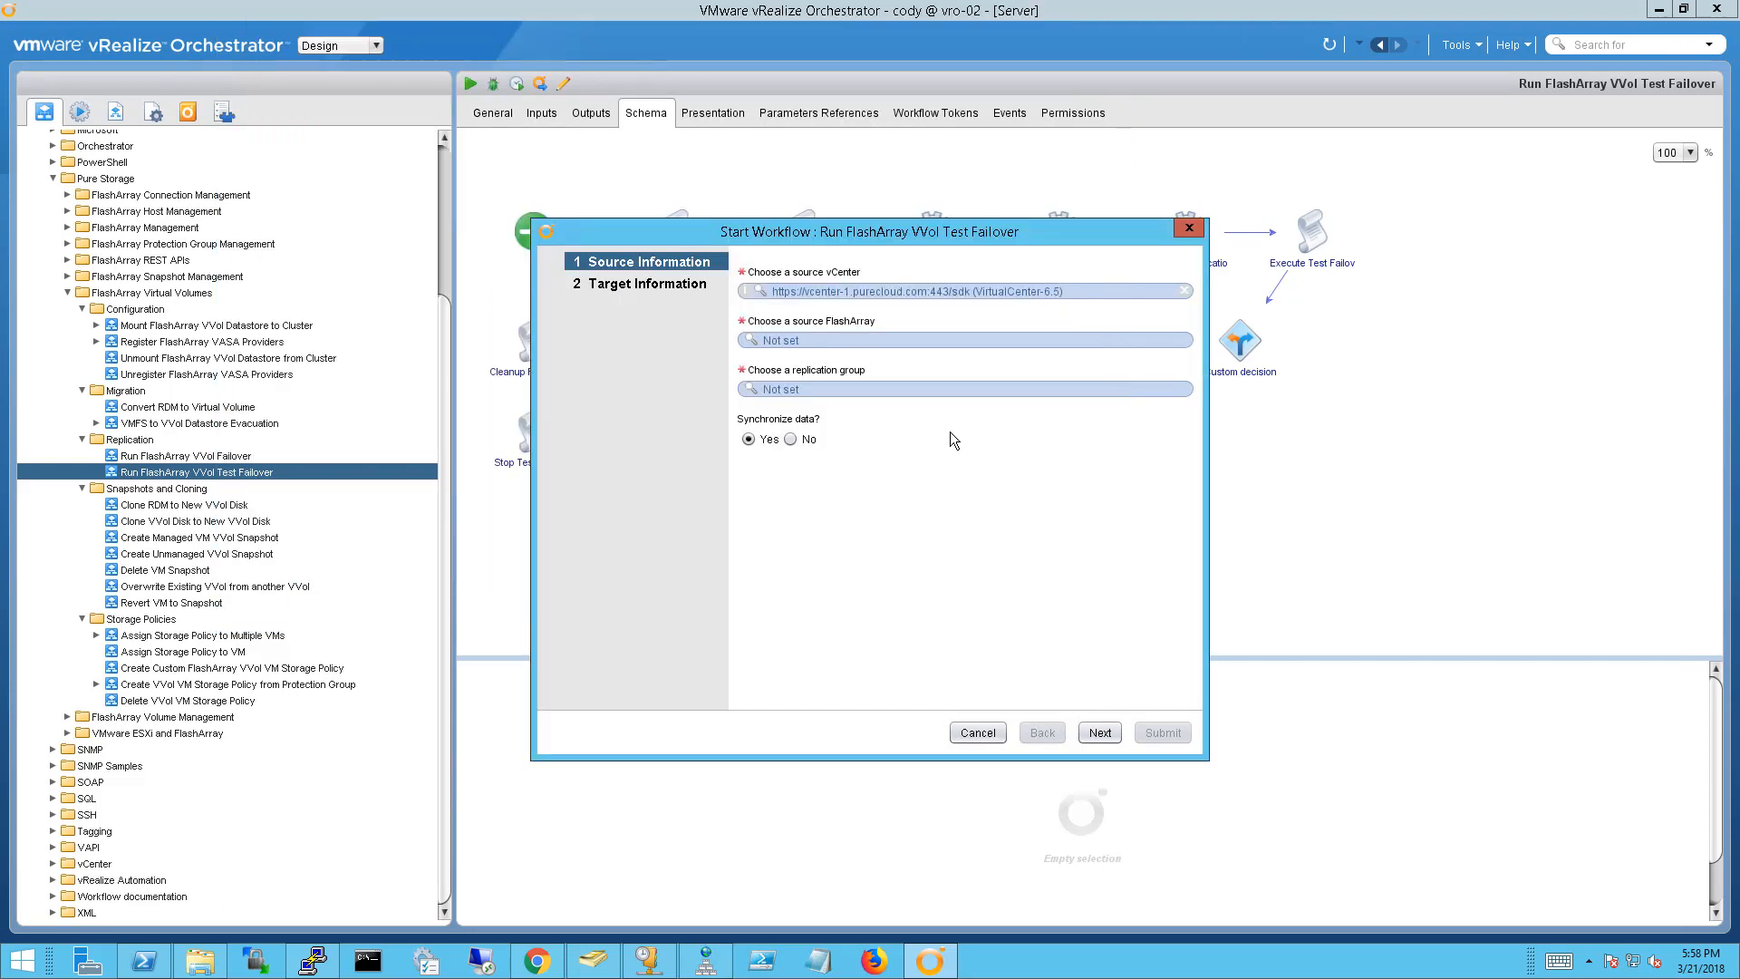
Choose m20-1 as the source FlashArray and gold as the replication group, completing the source information
{"action": "left_click", "coordinate": [809, 341]}
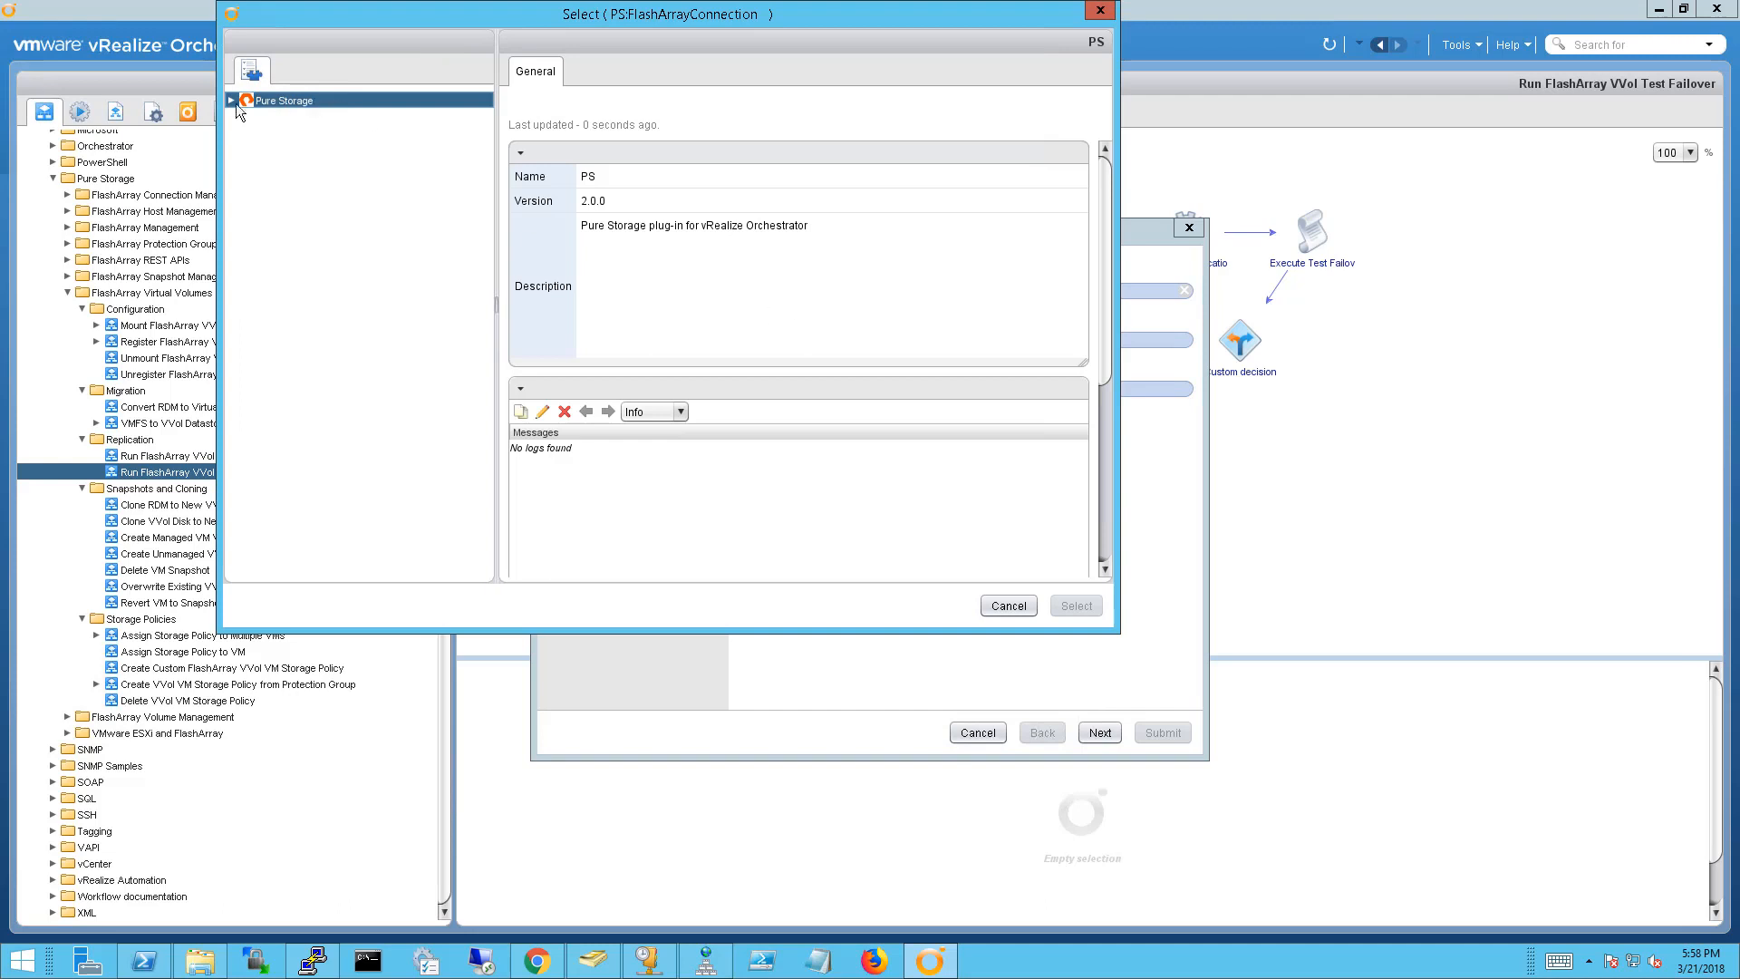
{"action": "left_click", "coordinate": [232, 101]}
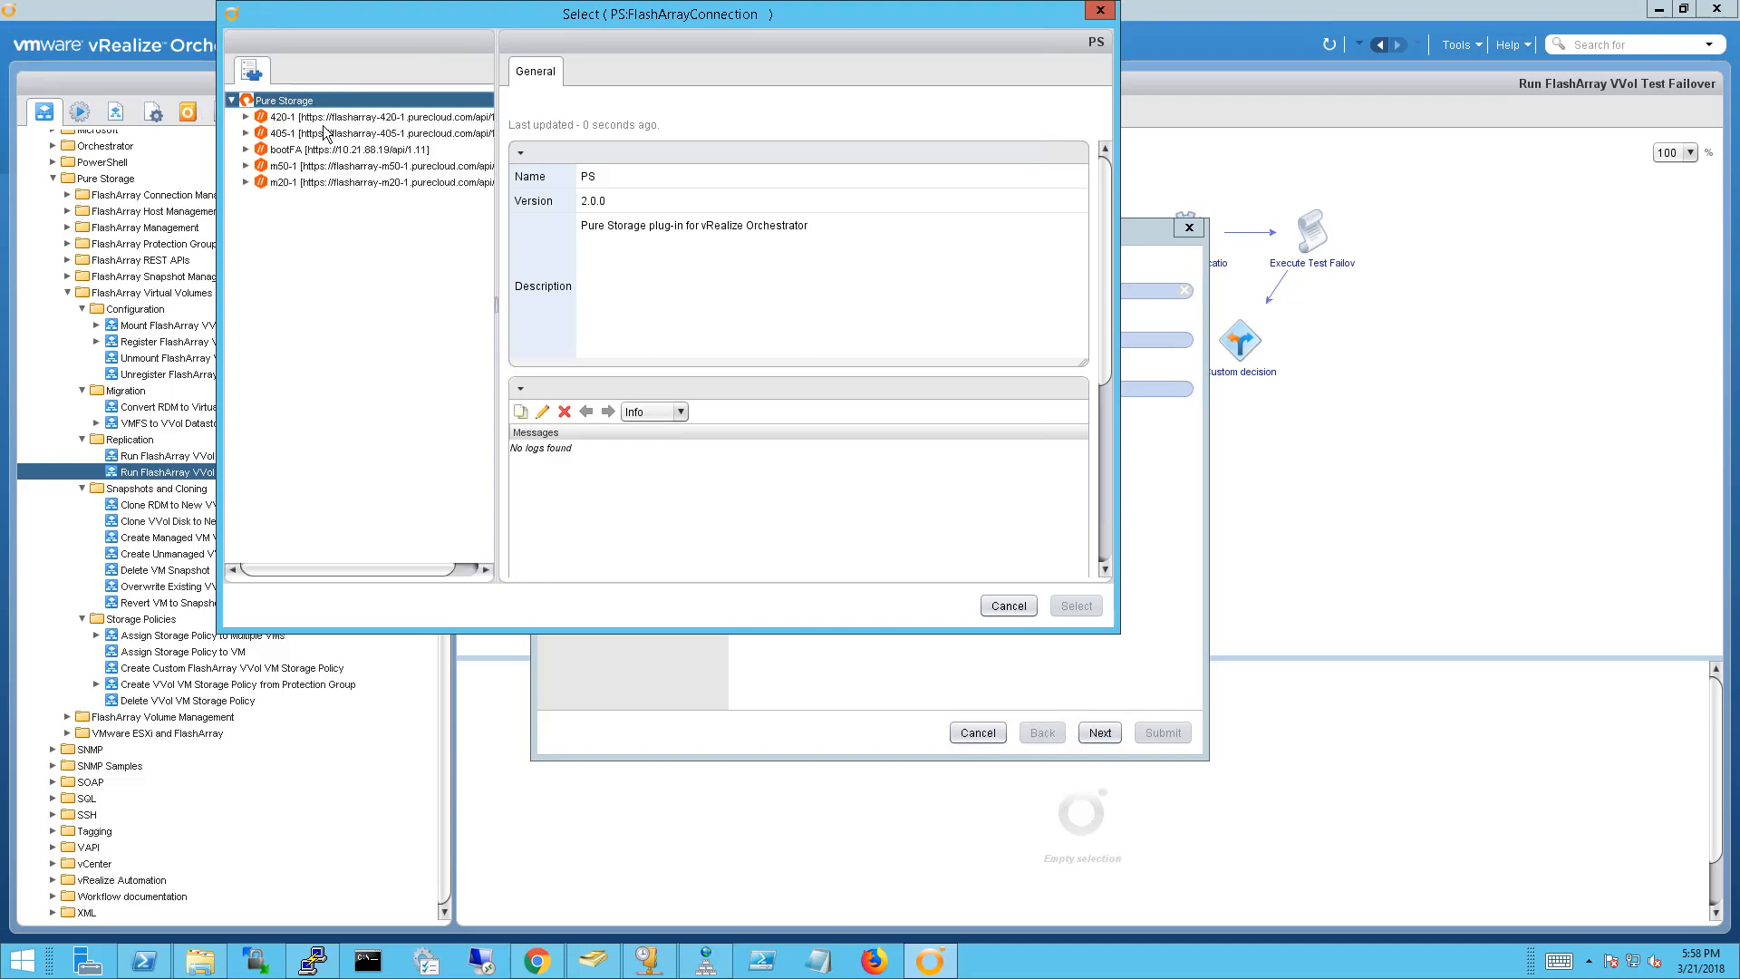
{"action": "left_click", "coordinate": [363, 184]}
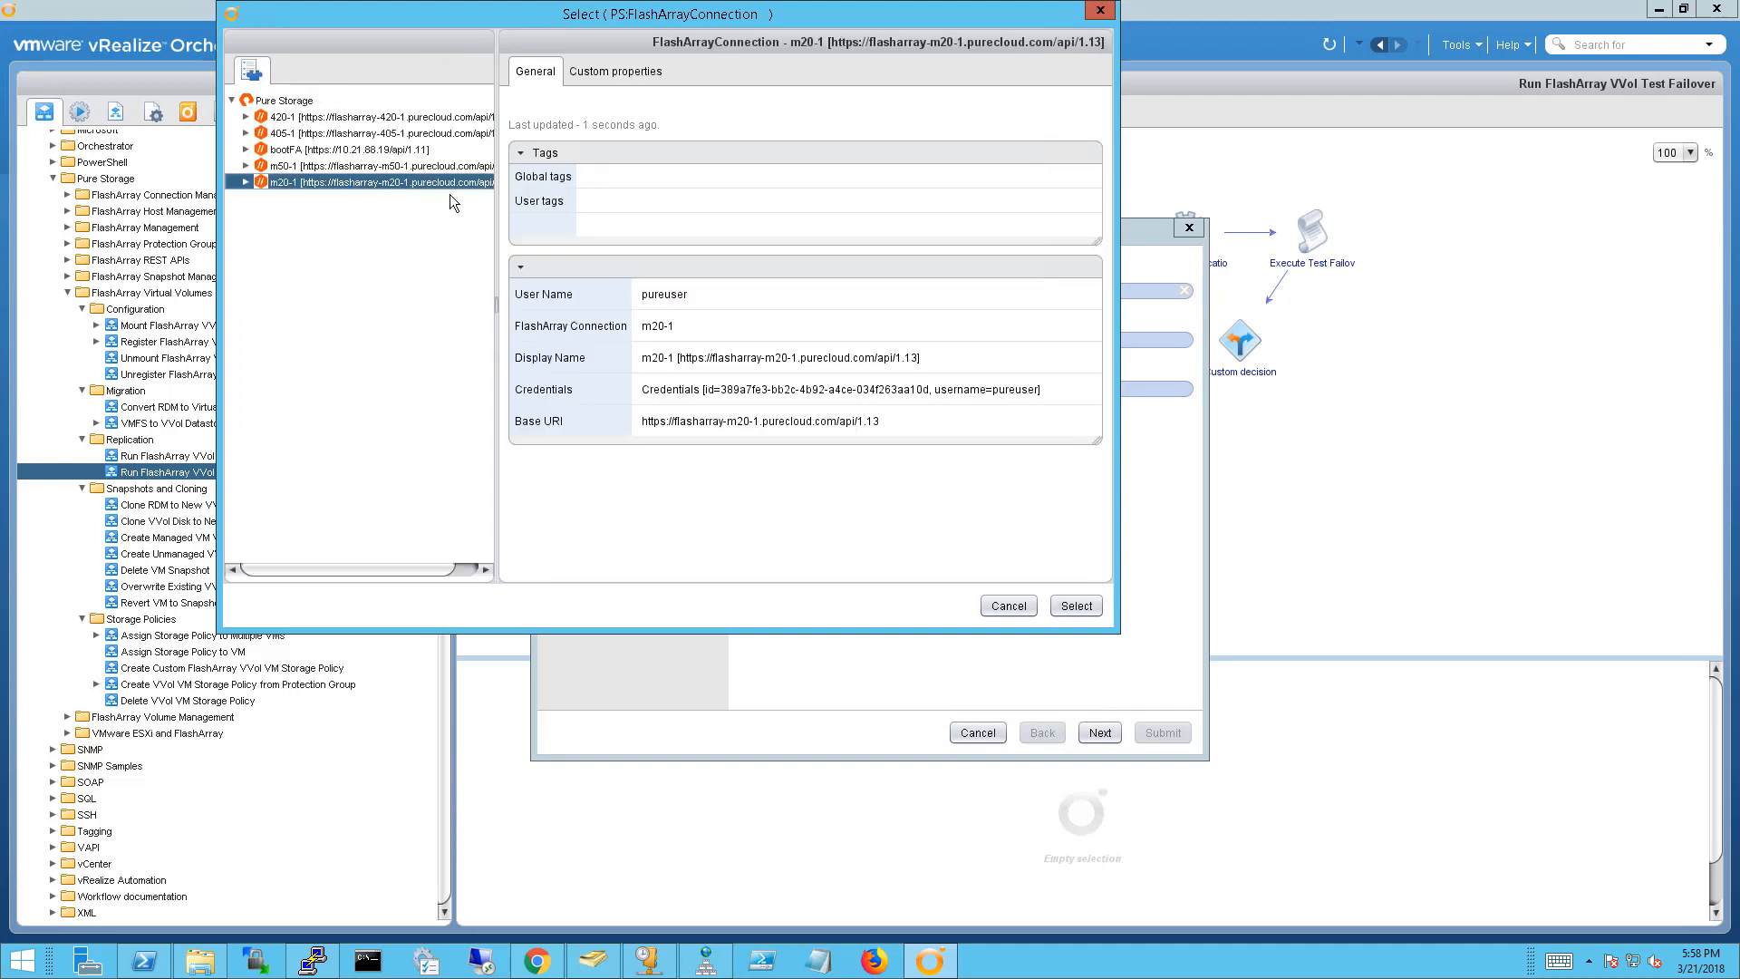
{"action": "left_click", "coordinate": [1077, 606]}
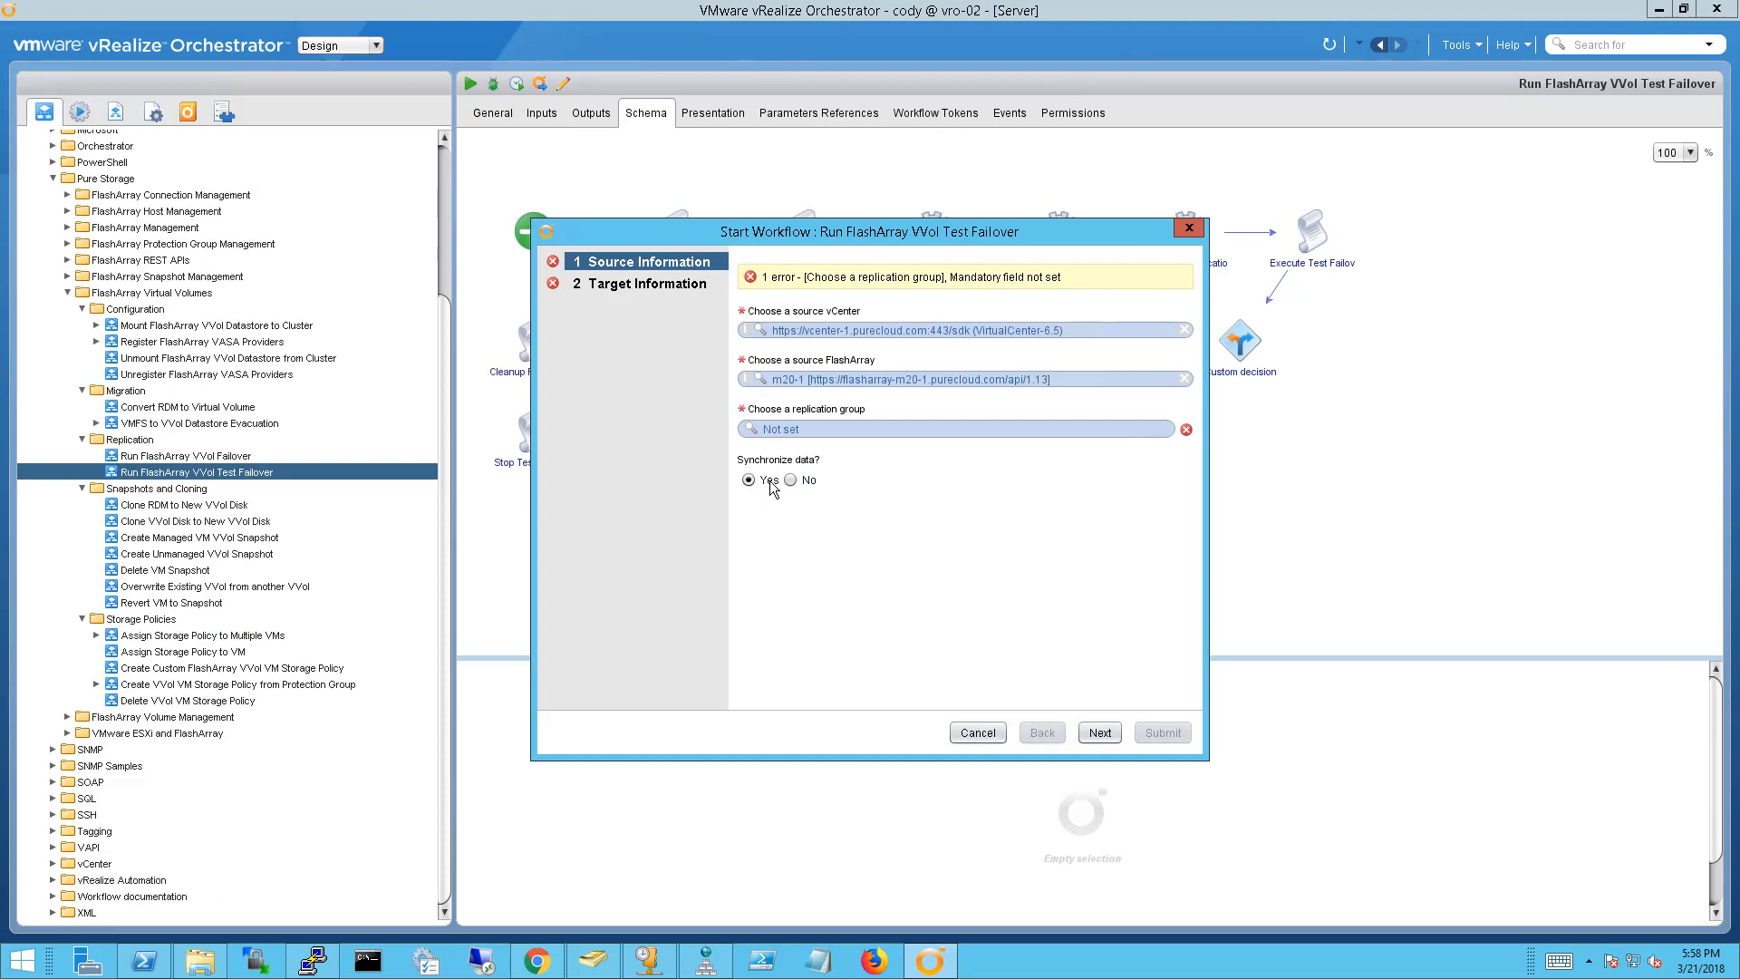
{"action": "left_click", "coordinate": [778, 432]}
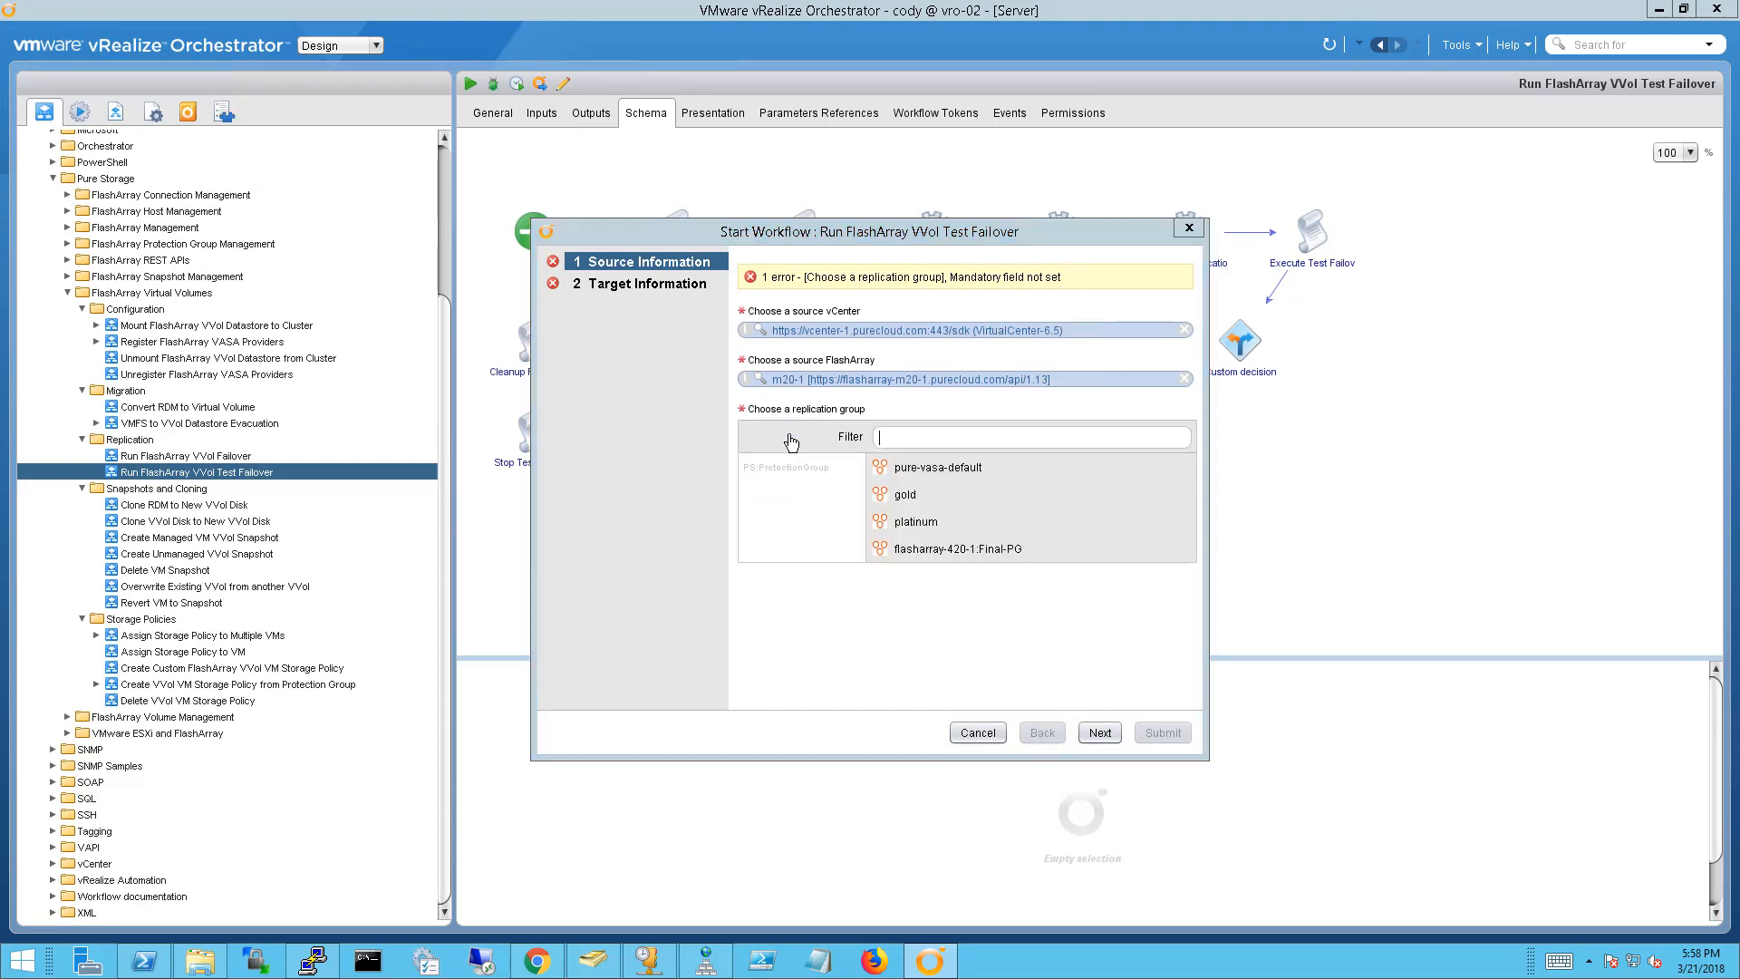
{"action": "double_click", "coordinate": [932, 493]}
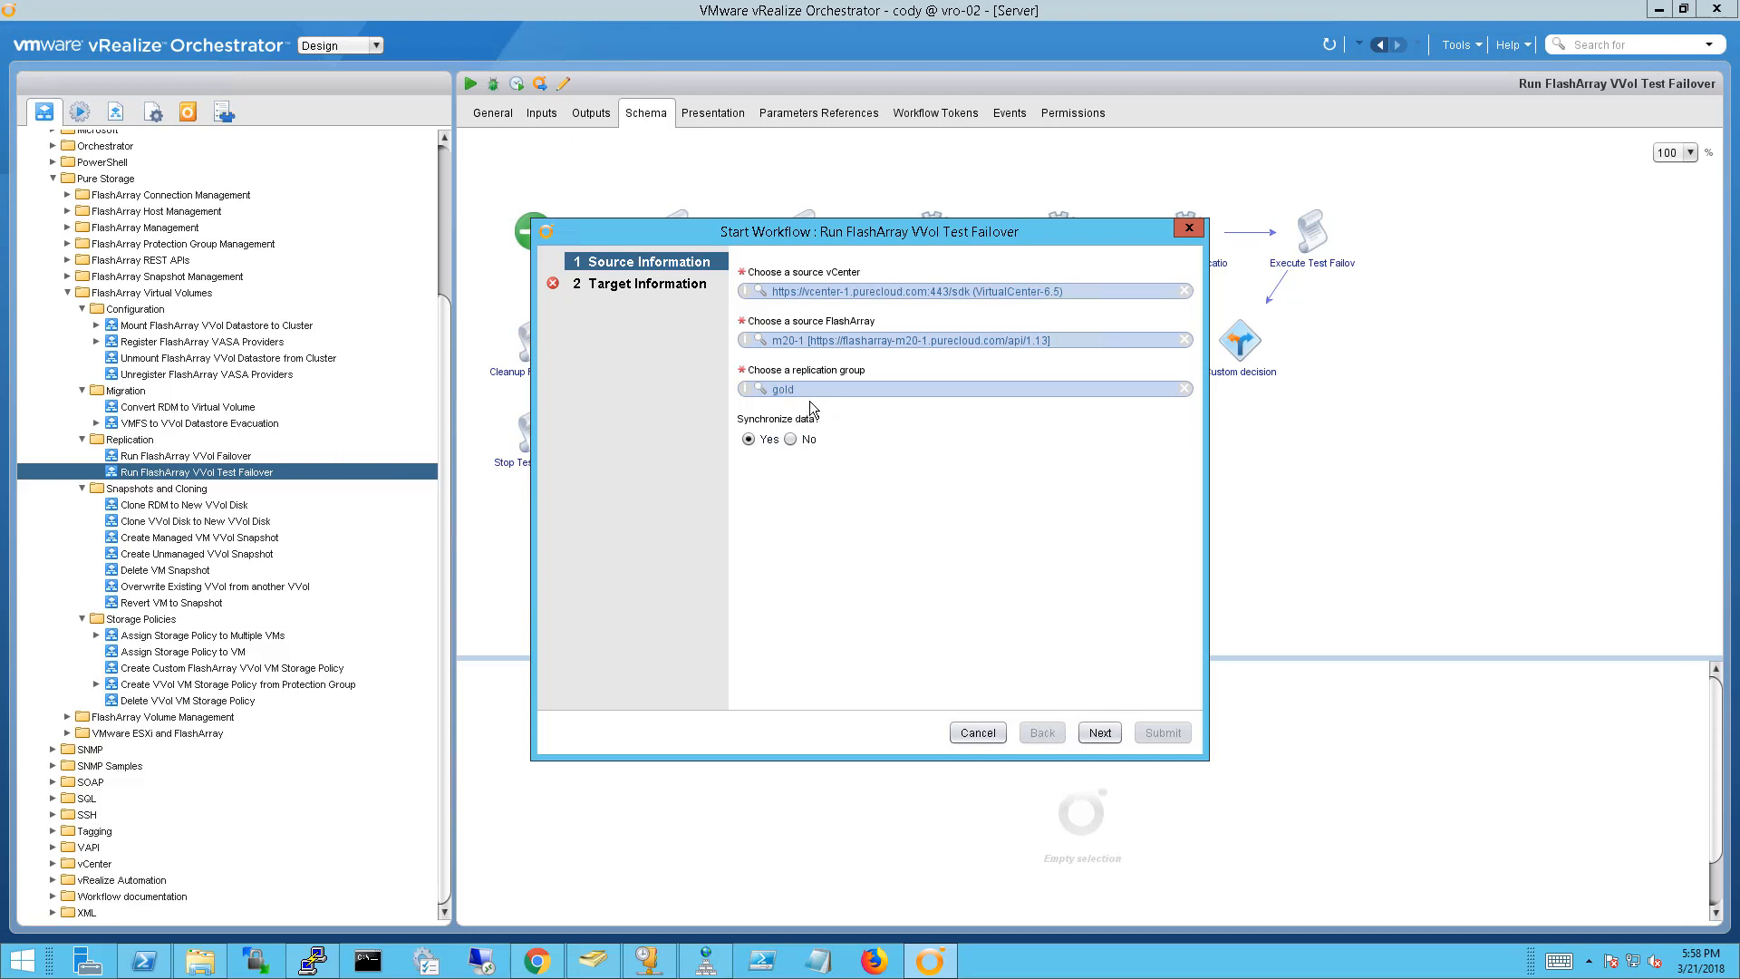
{"action": "left_click", "coordinate": [1100, 733]}
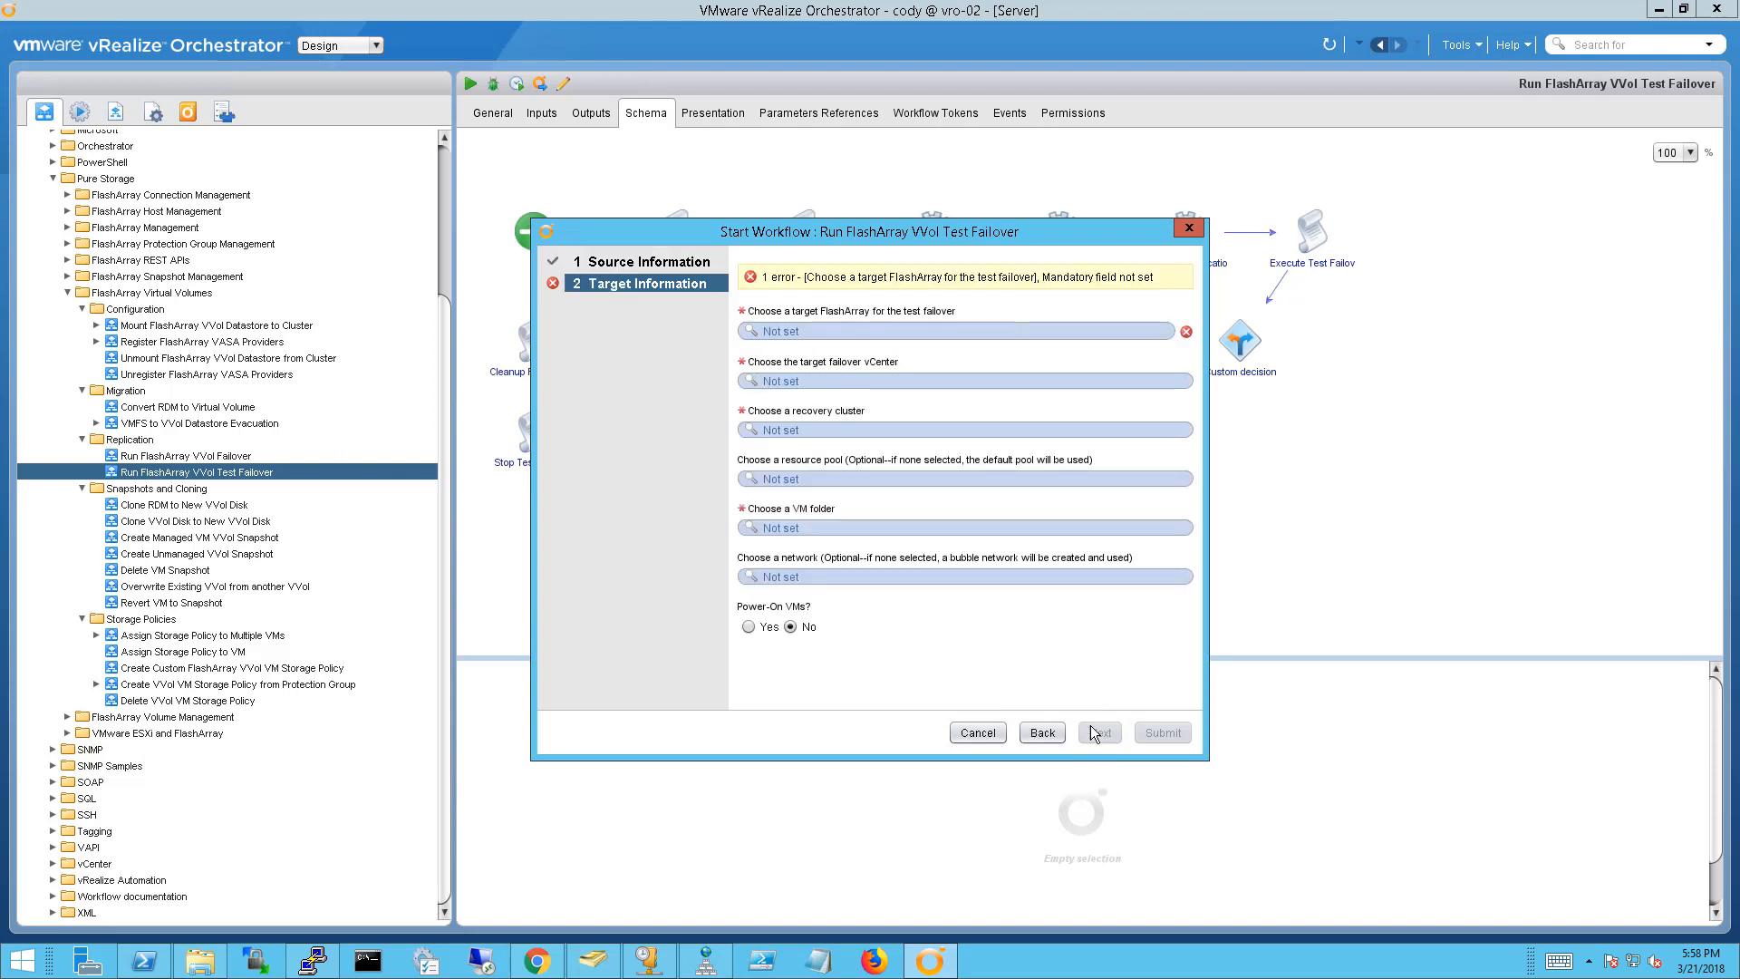
Set the test failover's target FlashArray to 420-1 and its target vCenter to vcenter-2.purecloud.com
{"action": "left_click", "coordinate": [834, 334]}
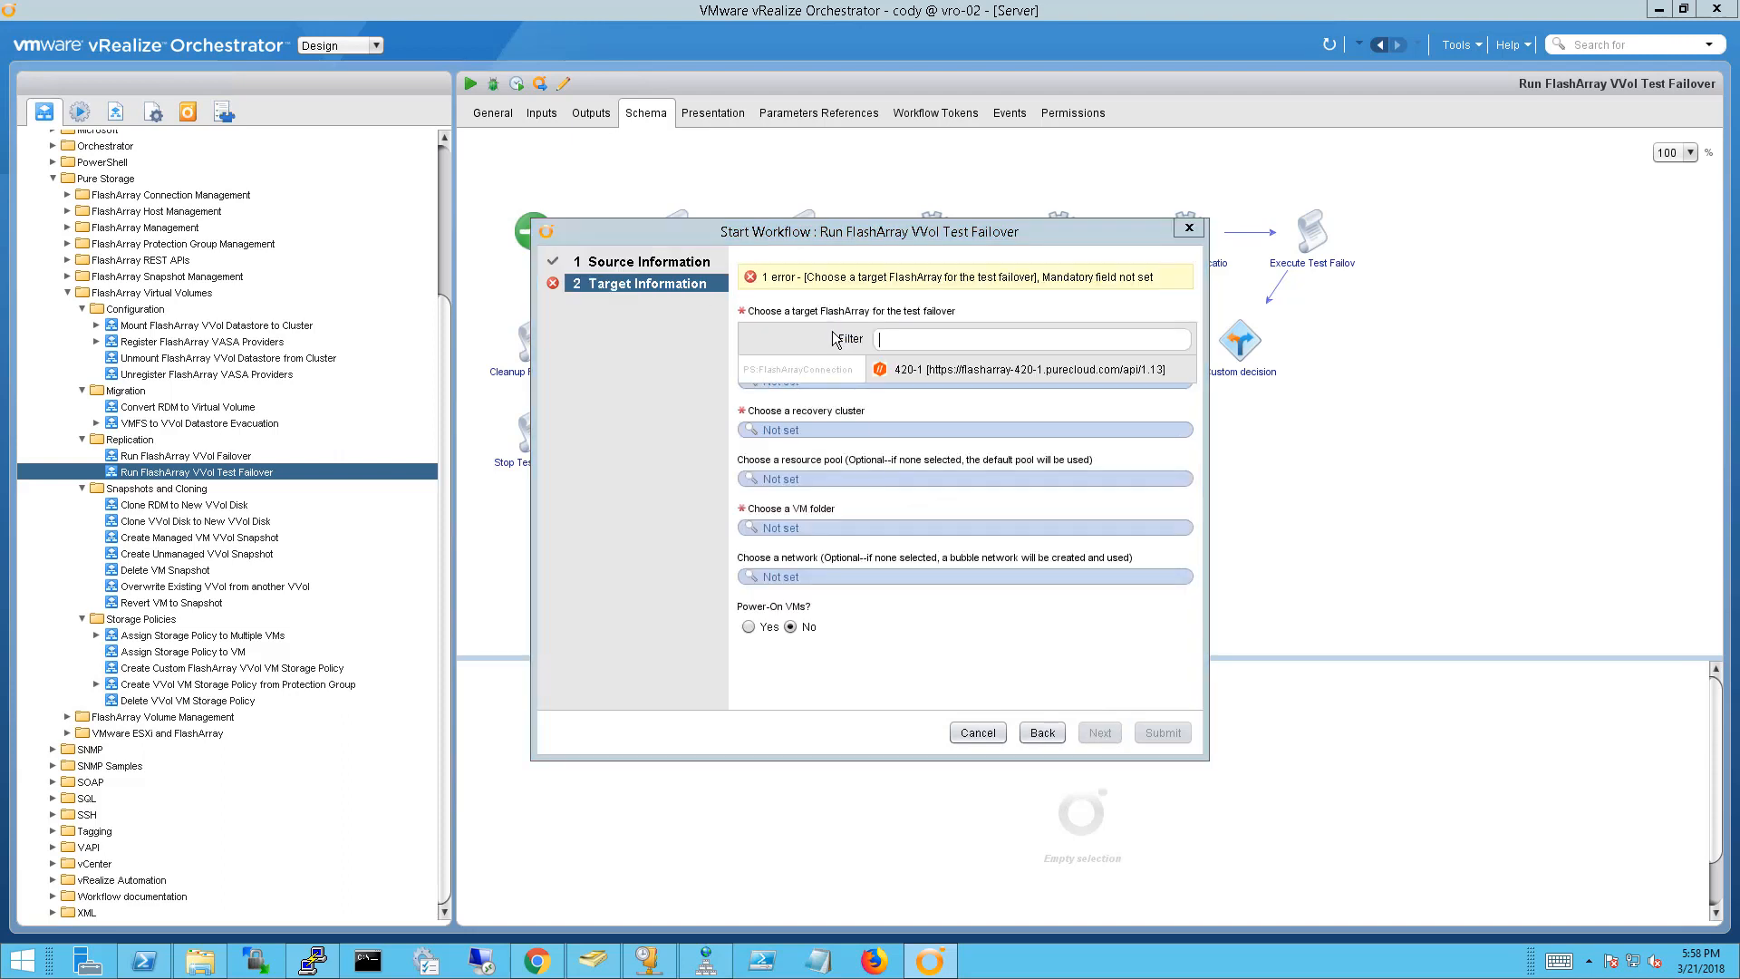
{"action": "left_click", "coordinate": [1004, 374]}
{"action": "left_click", "coordinate": [1002, 372]}
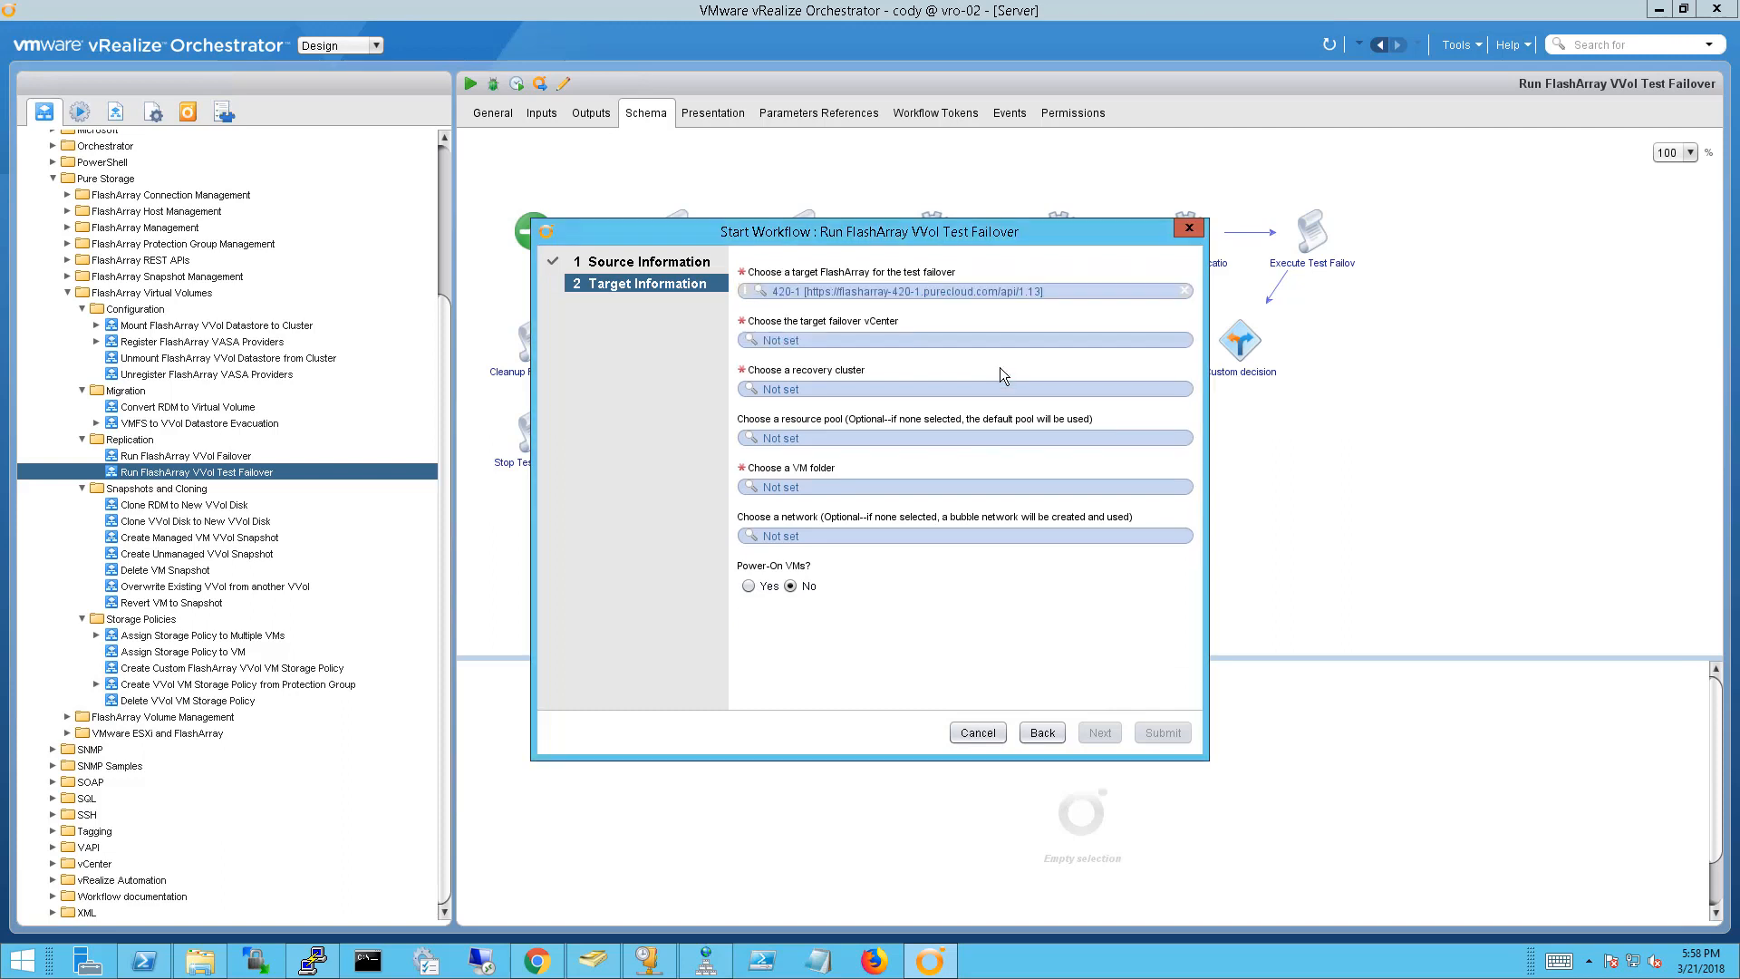
{"action": "left_click", "coordinate": [833, 342]}
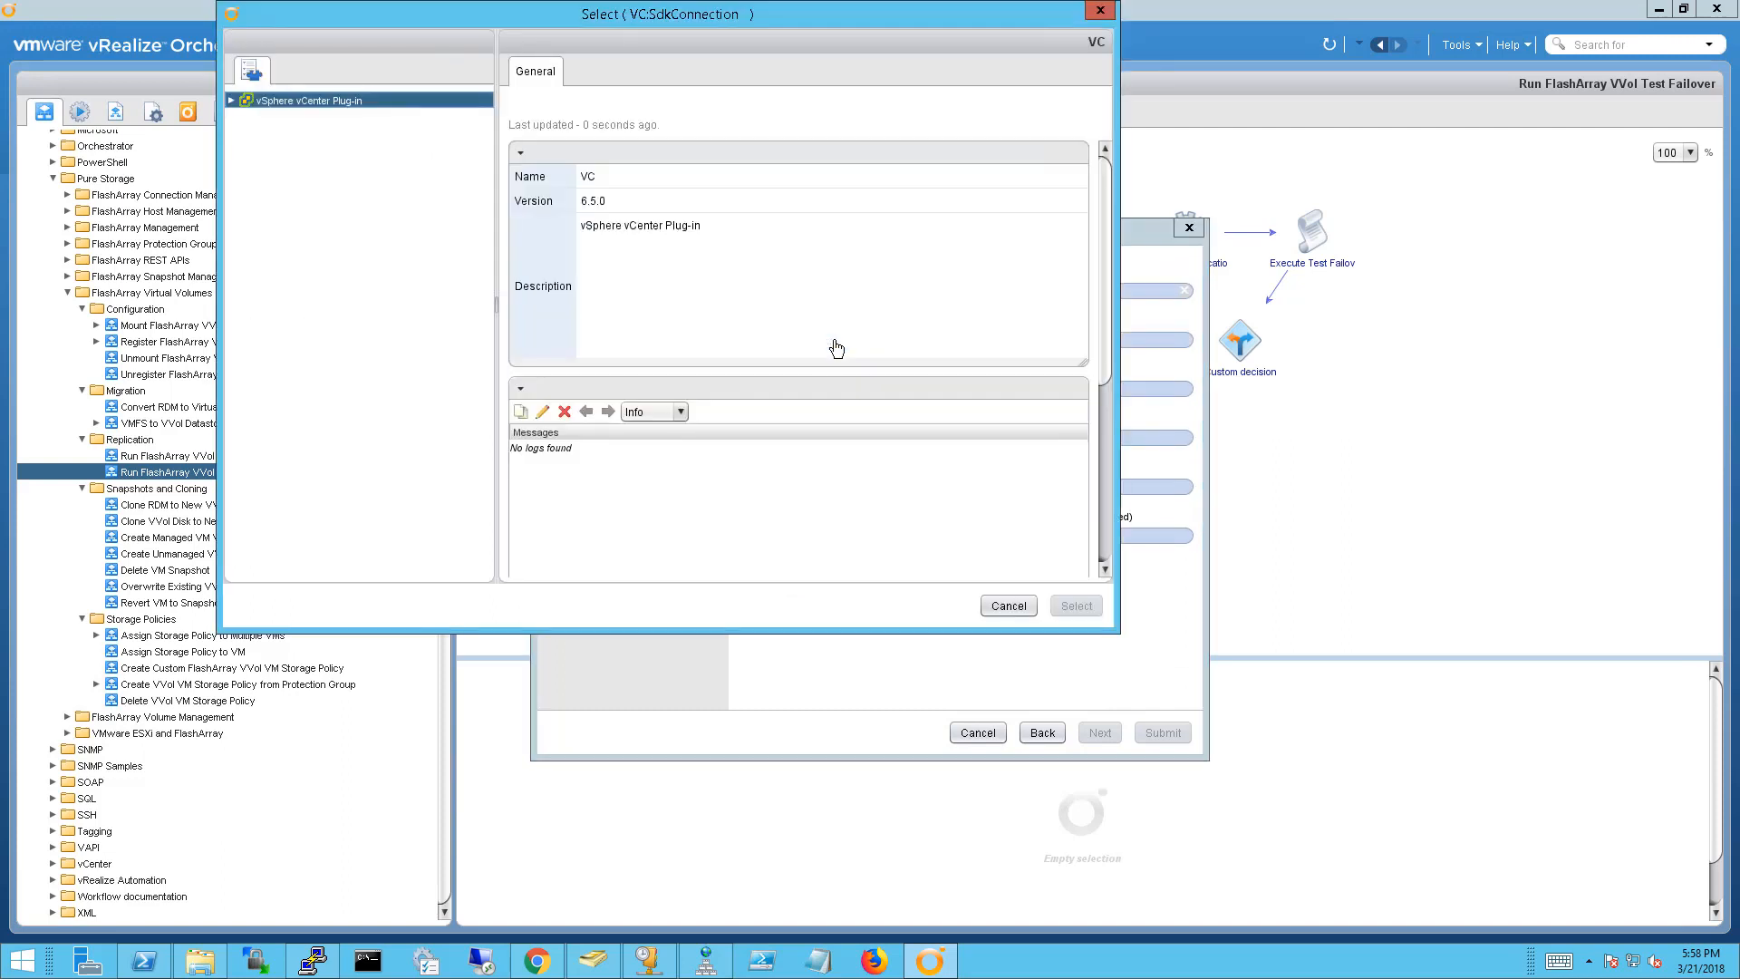
{"action": "left_click", "coordinate": [231, 102]}
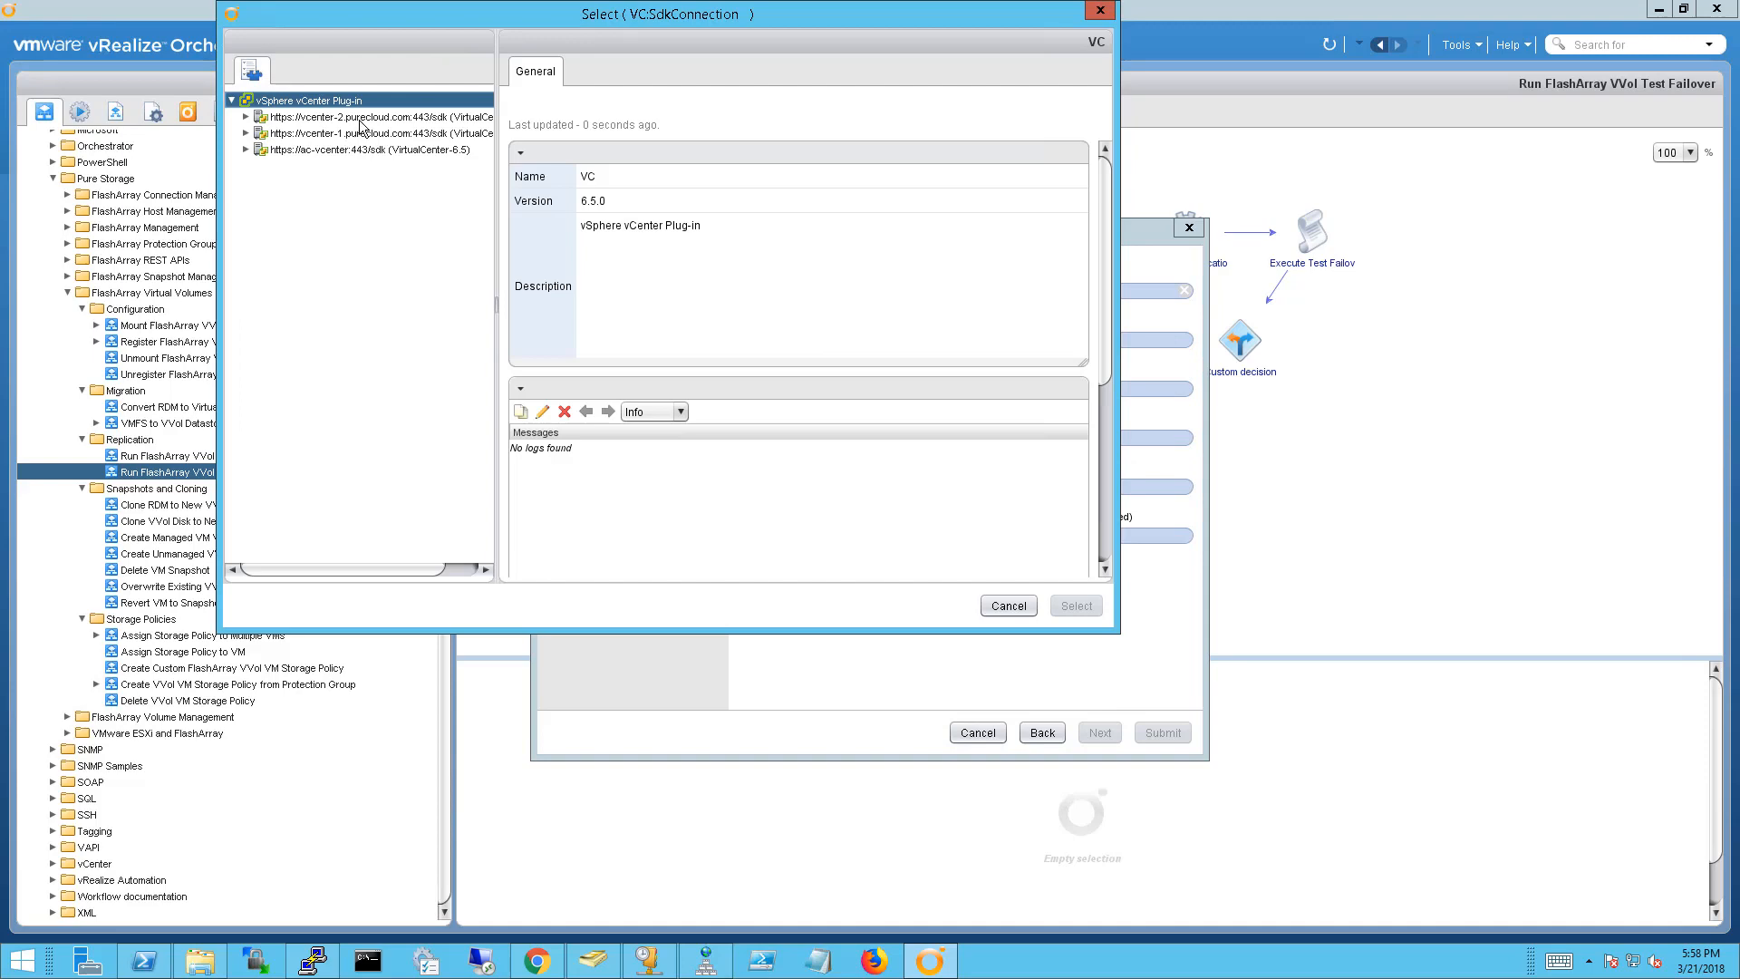
{"action": "left_click", "coordinate": [358, 118]}
{"action": "left_click", "coordinate": [1077, 606]}
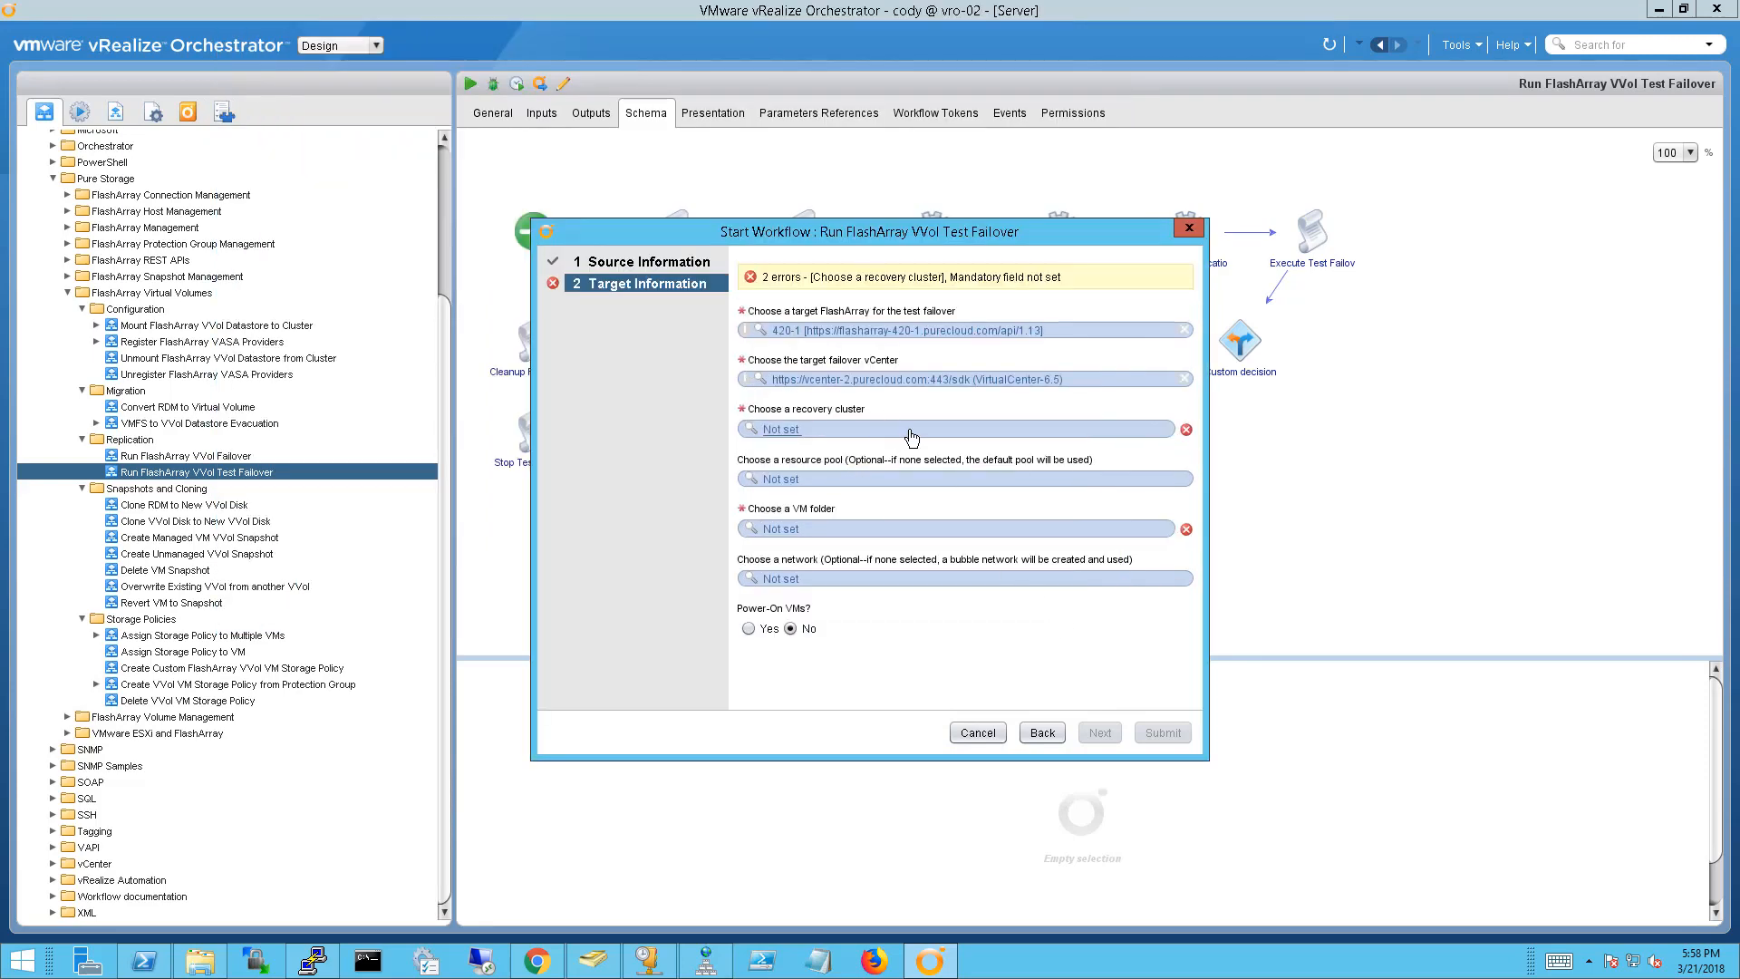
Set the recovery cluster to Mission and the VM folder to ProtectedVMs in the San Francisco datacenter
{"action": "left_click", "coordinate": [911, 431]}
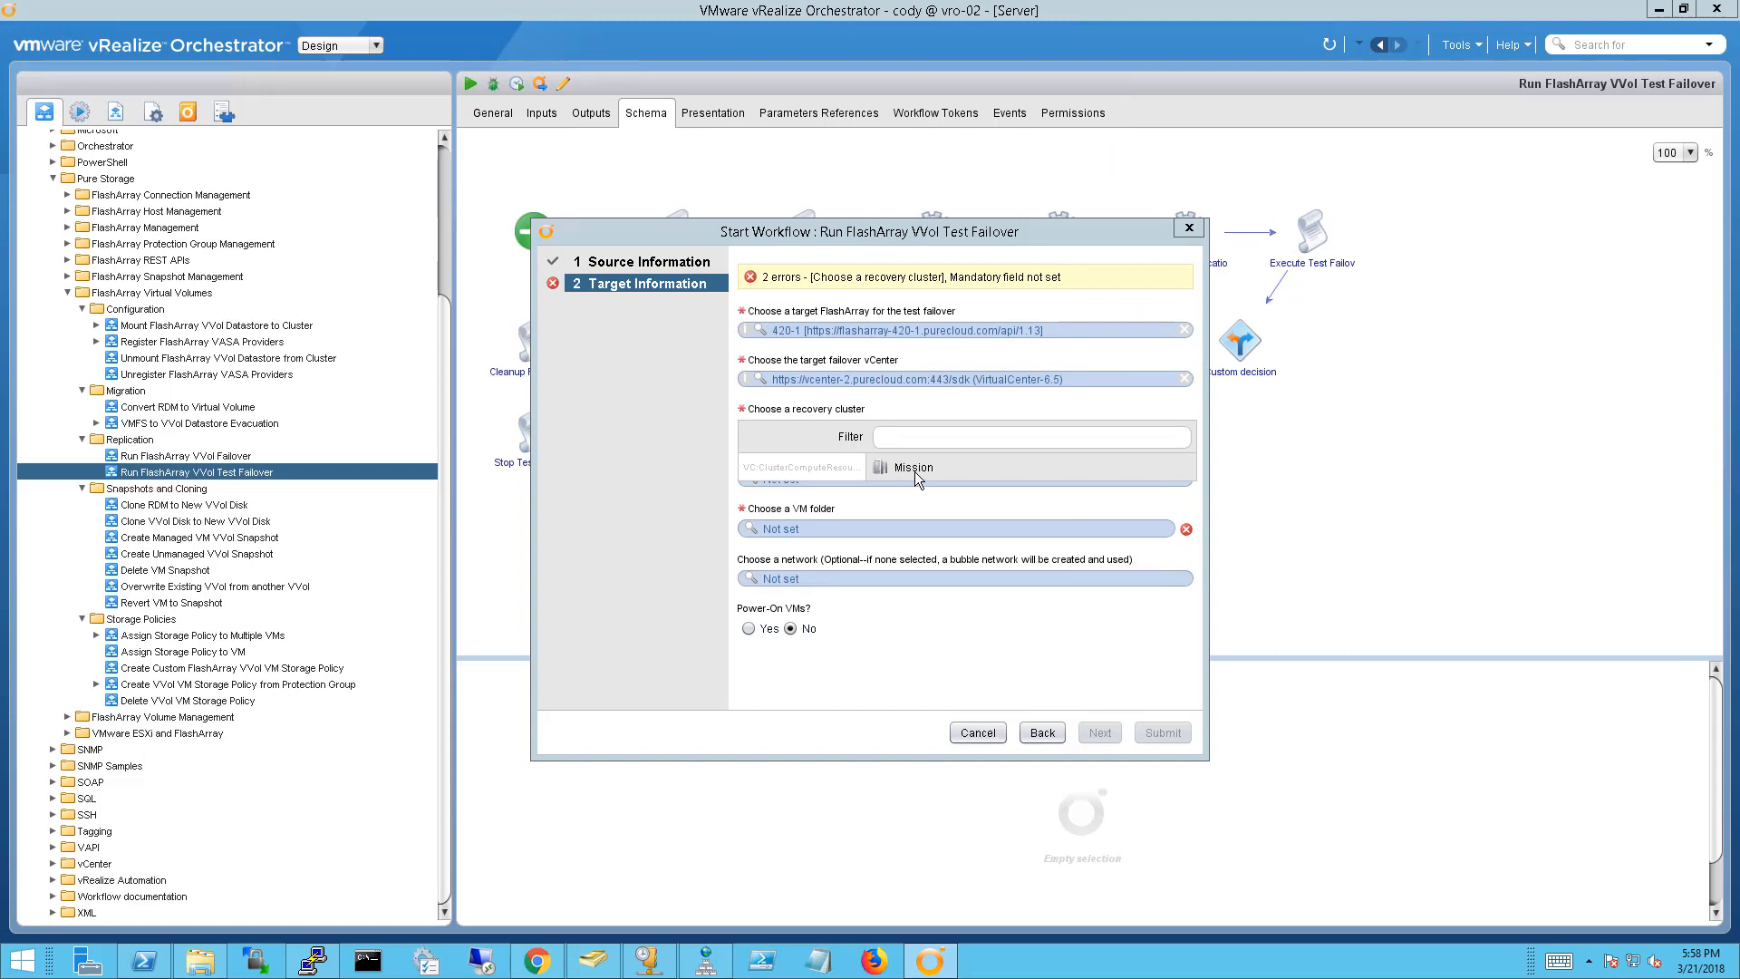
{"action": "left_click", "coordinate": [915, 471]}
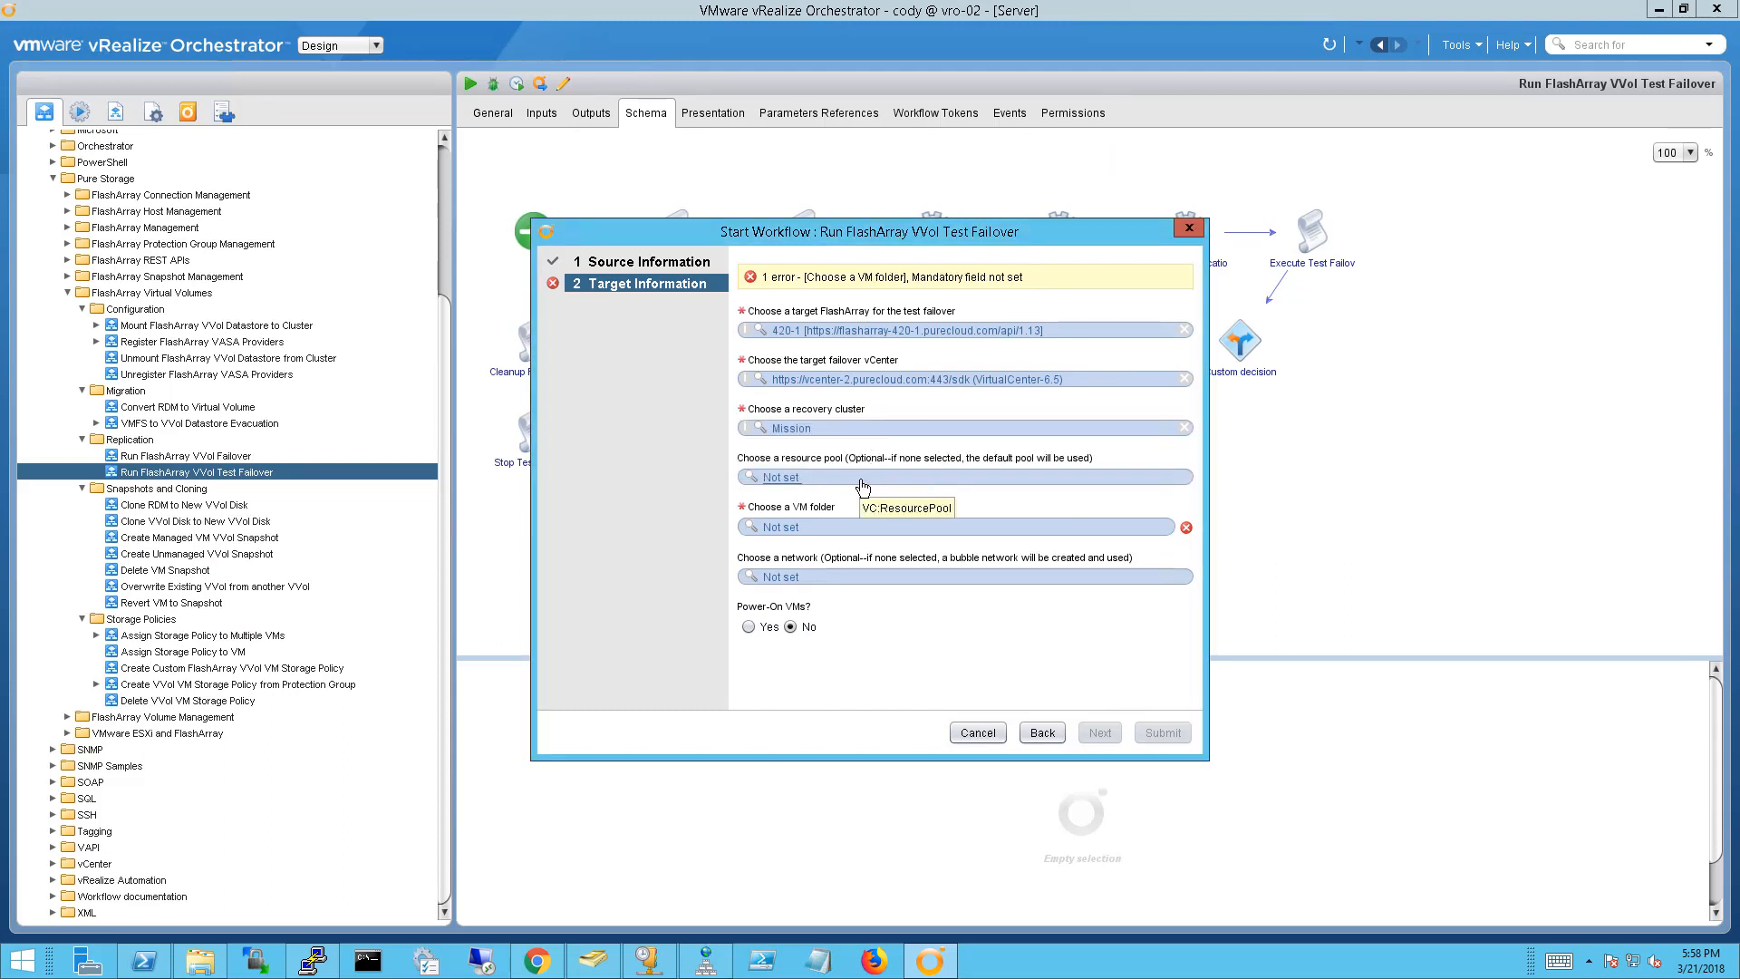
{"action": "left_click", "coordinate": [845, 529]}
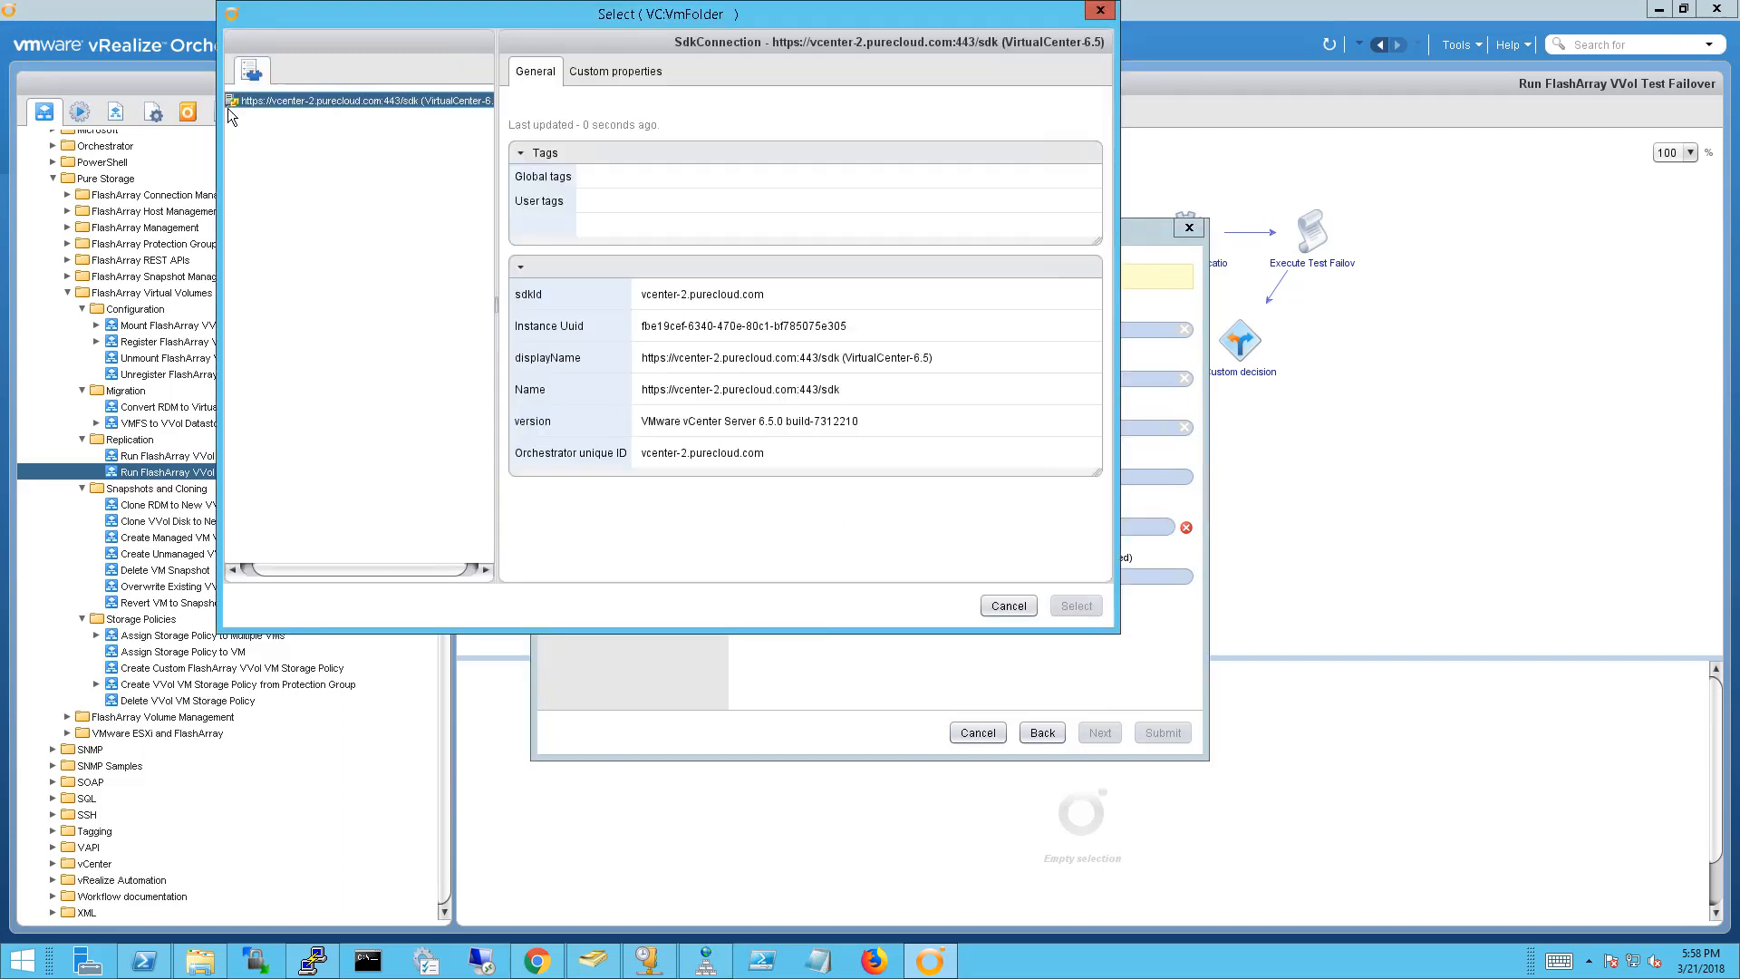
{"action": "left_click_drag", "start_coordinate": [257, 569], "coordinate": [237, 562]}
{"action": "left_click", "coordinate": [233, 101]}
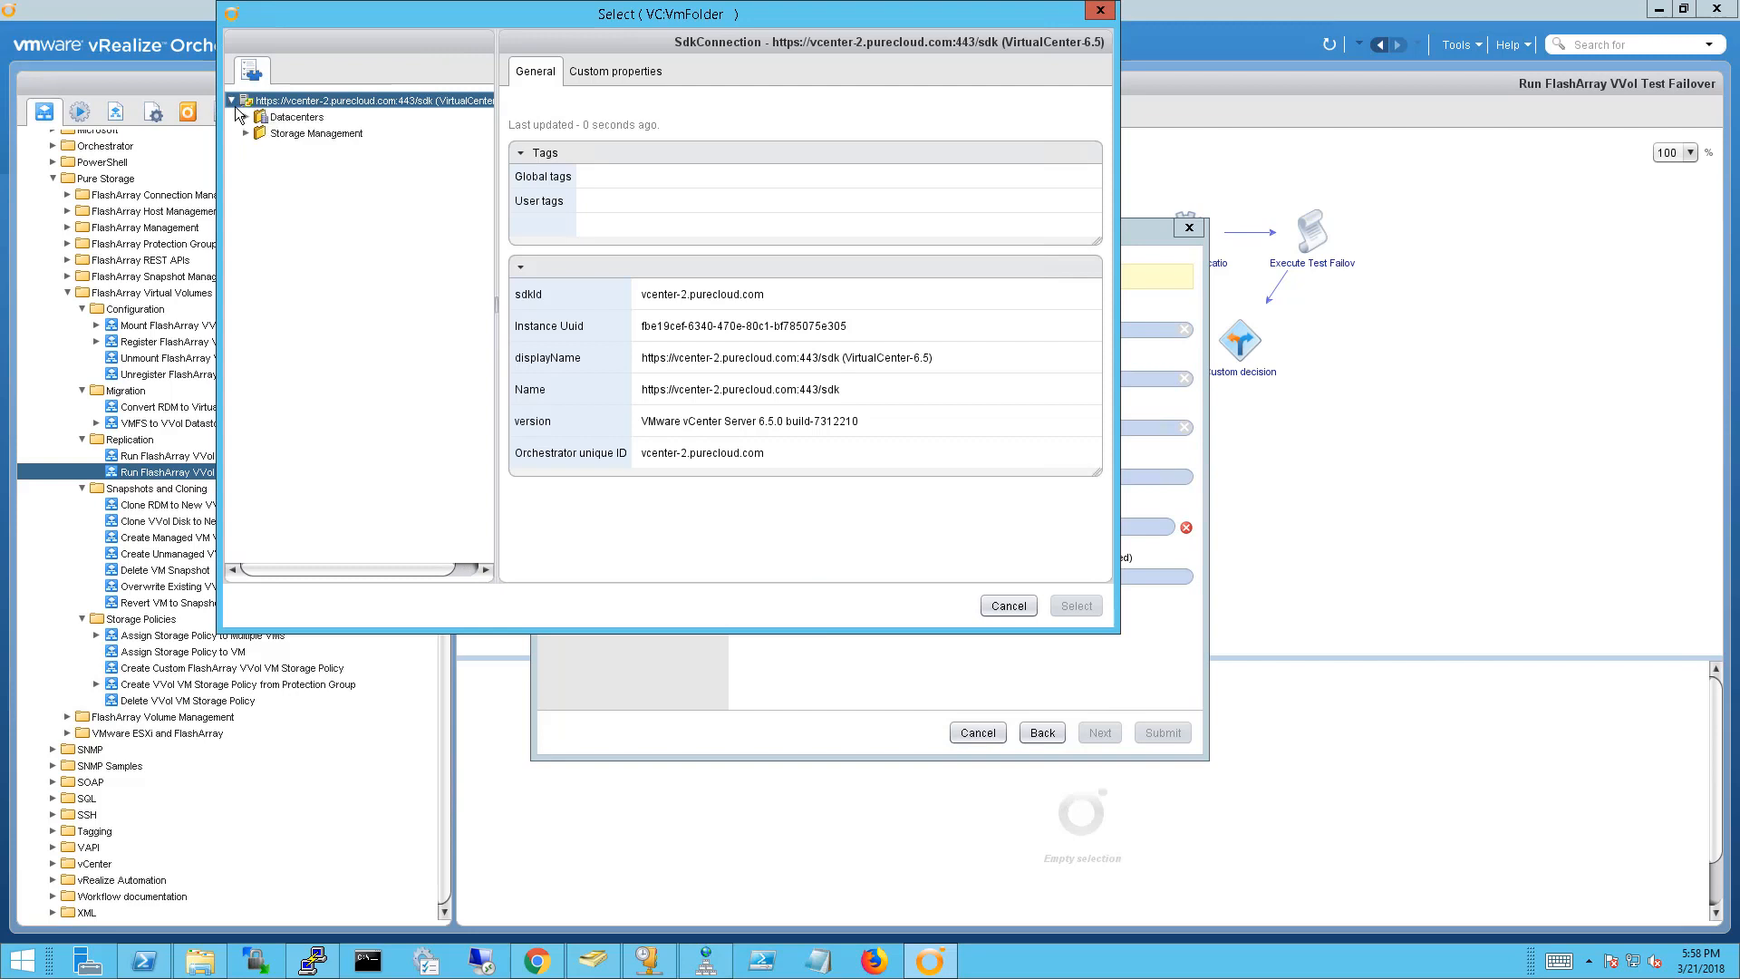
{"action": "left_click", "coordinate": [246, 117]}
{"action": "left_click", "coordinate": [261, 133]}
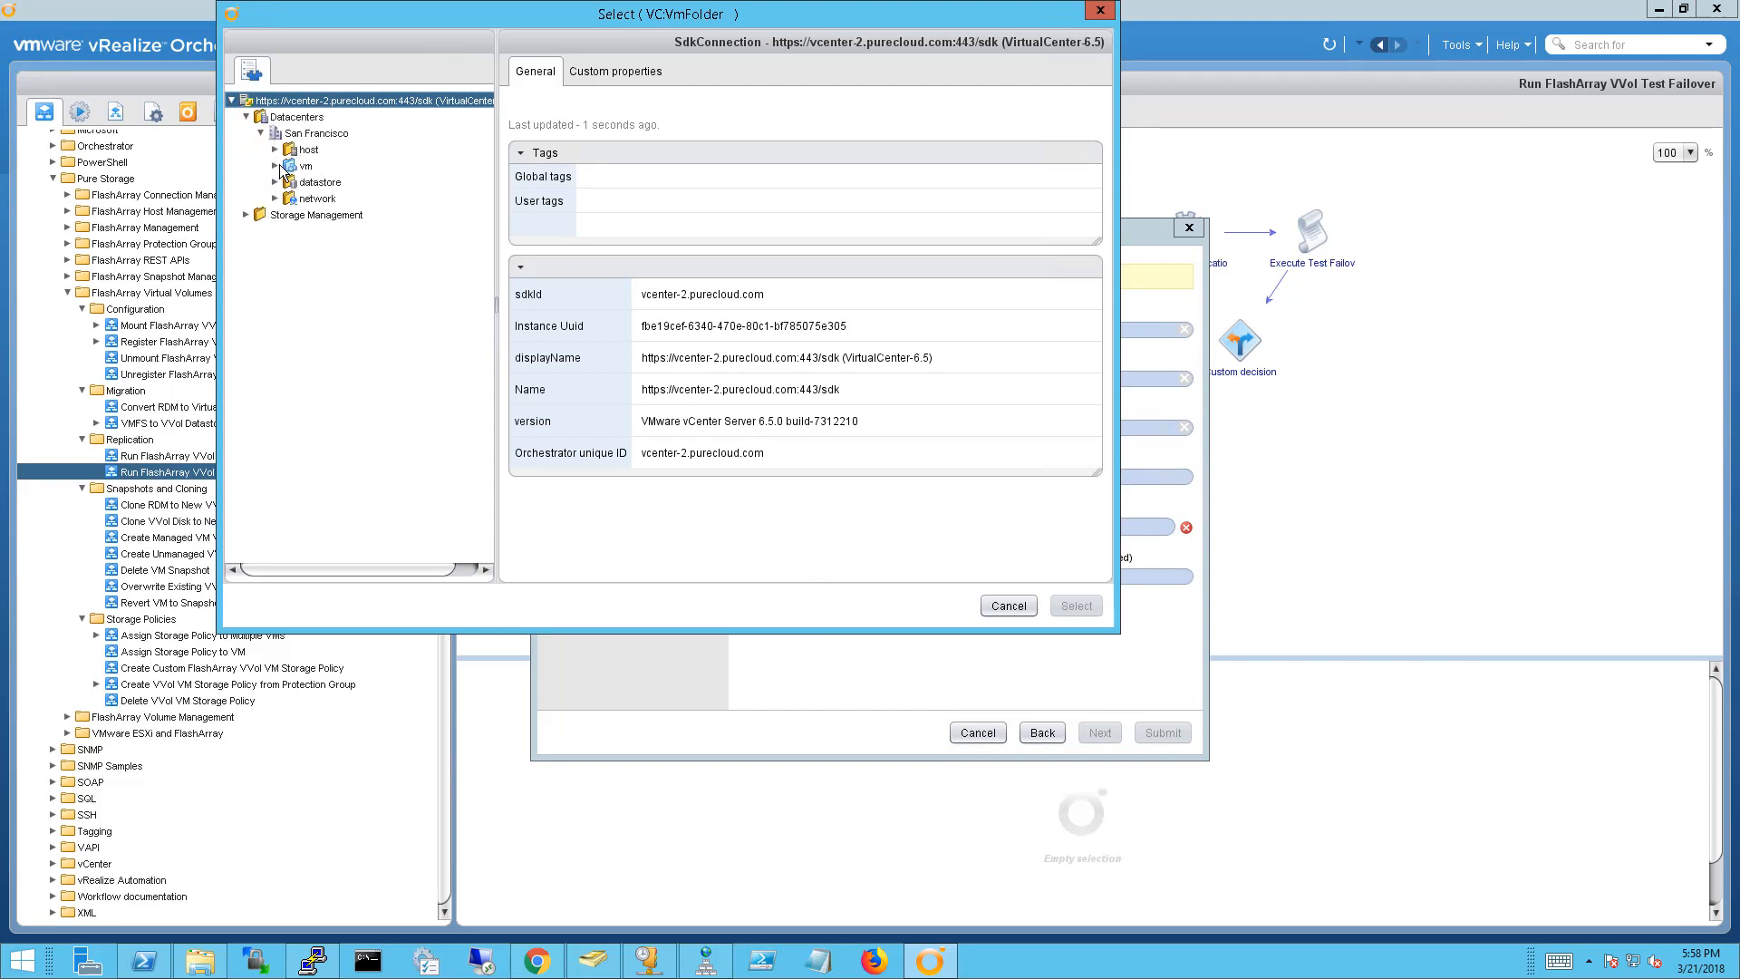
{"action": "left_click", "coordinate": [276, 166]}
{"action": "left_click", "coordinate": [344, 199]}
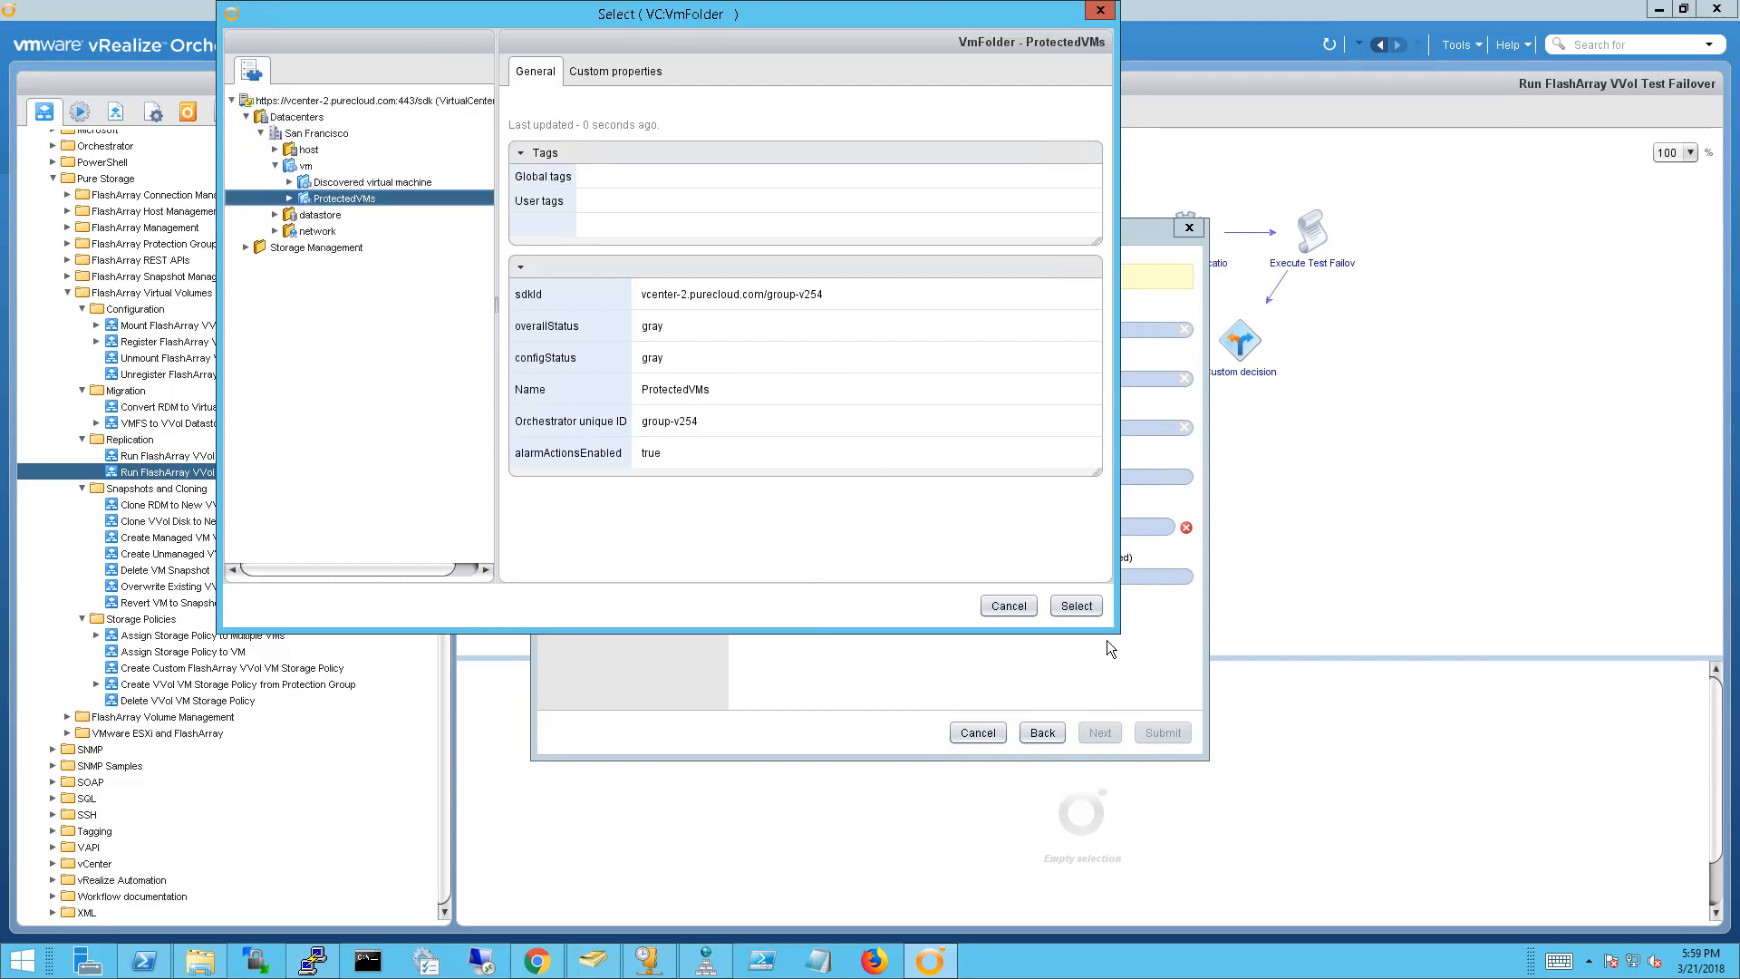
{"action": "left_click", "coordinate": [1076, 607]}
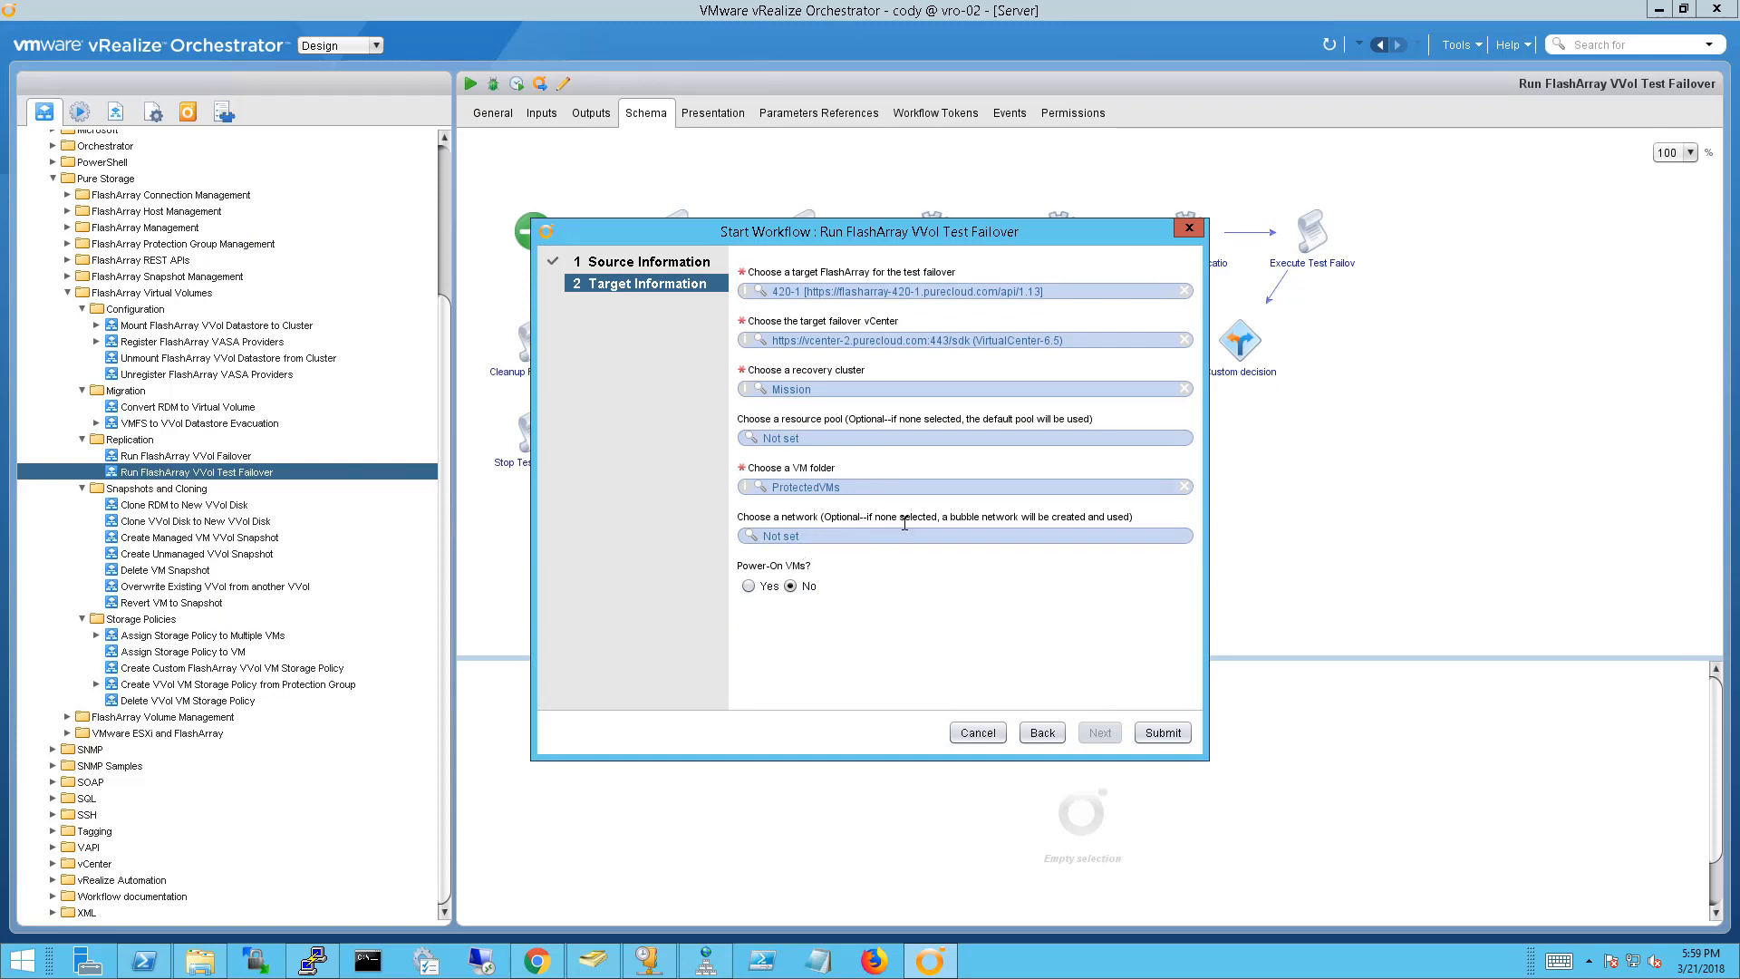
Leave the network unset, set Power-On VMs to Yes, and submit the test failover workflow
{"action": "left_click", "coordinate": [883, 543]}
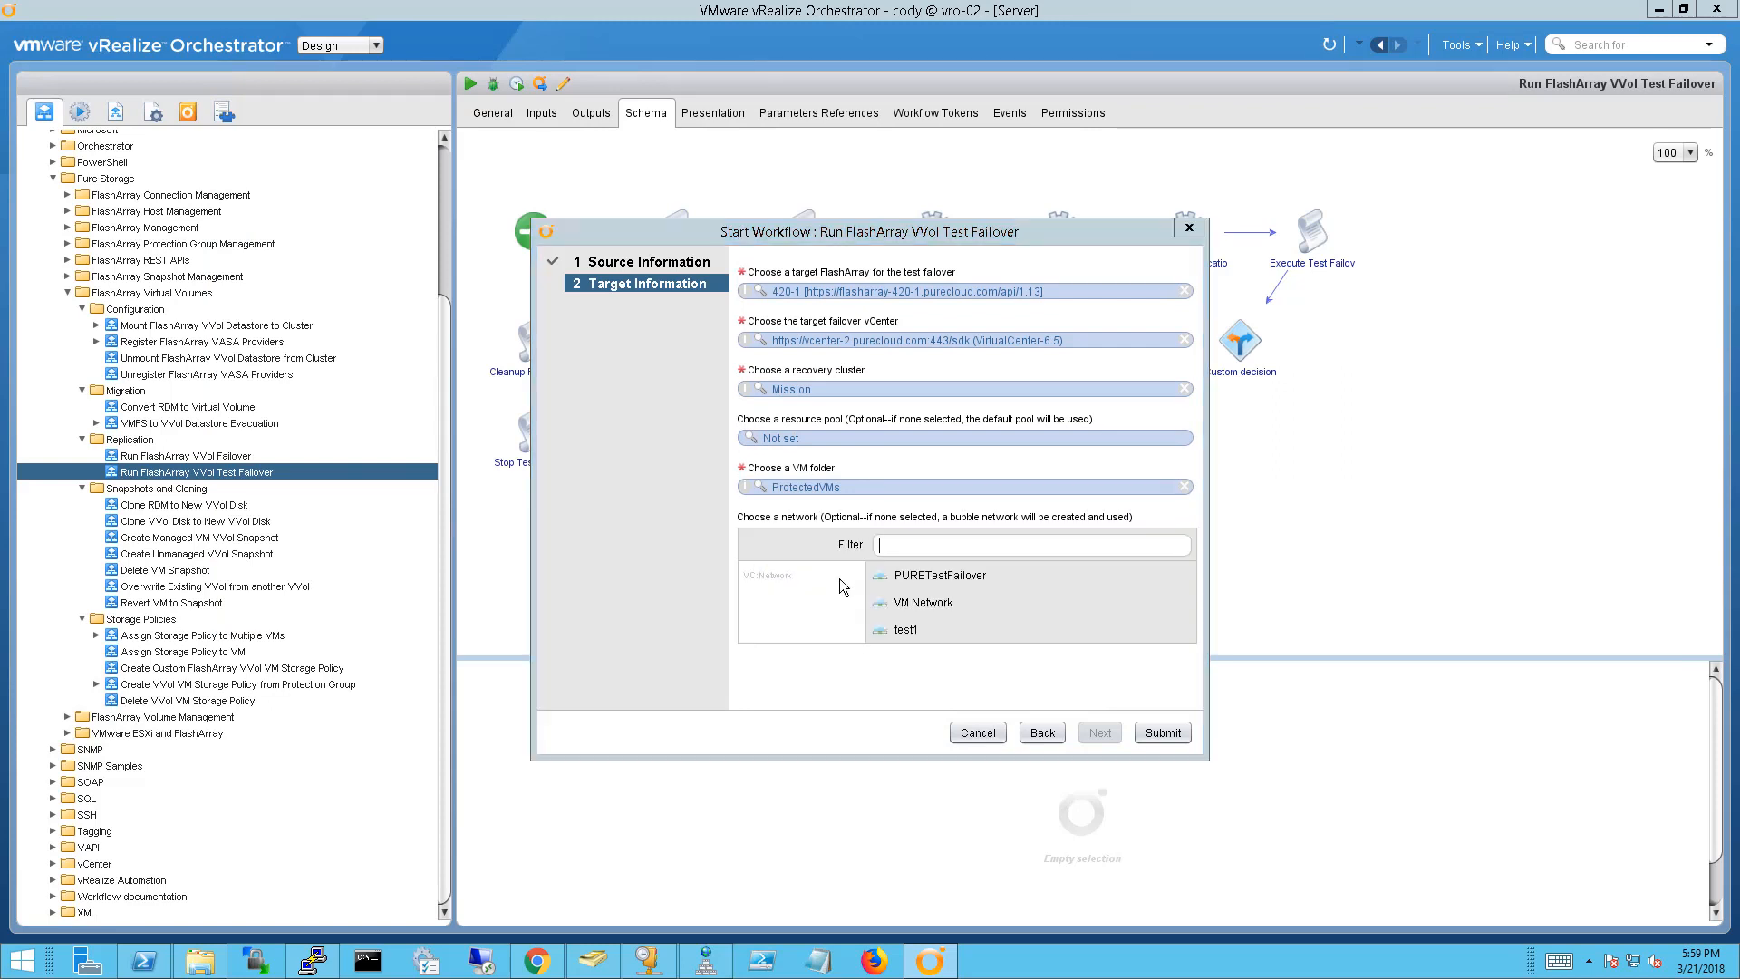
{"action": "left_click", "coordinate": [998, 667]}
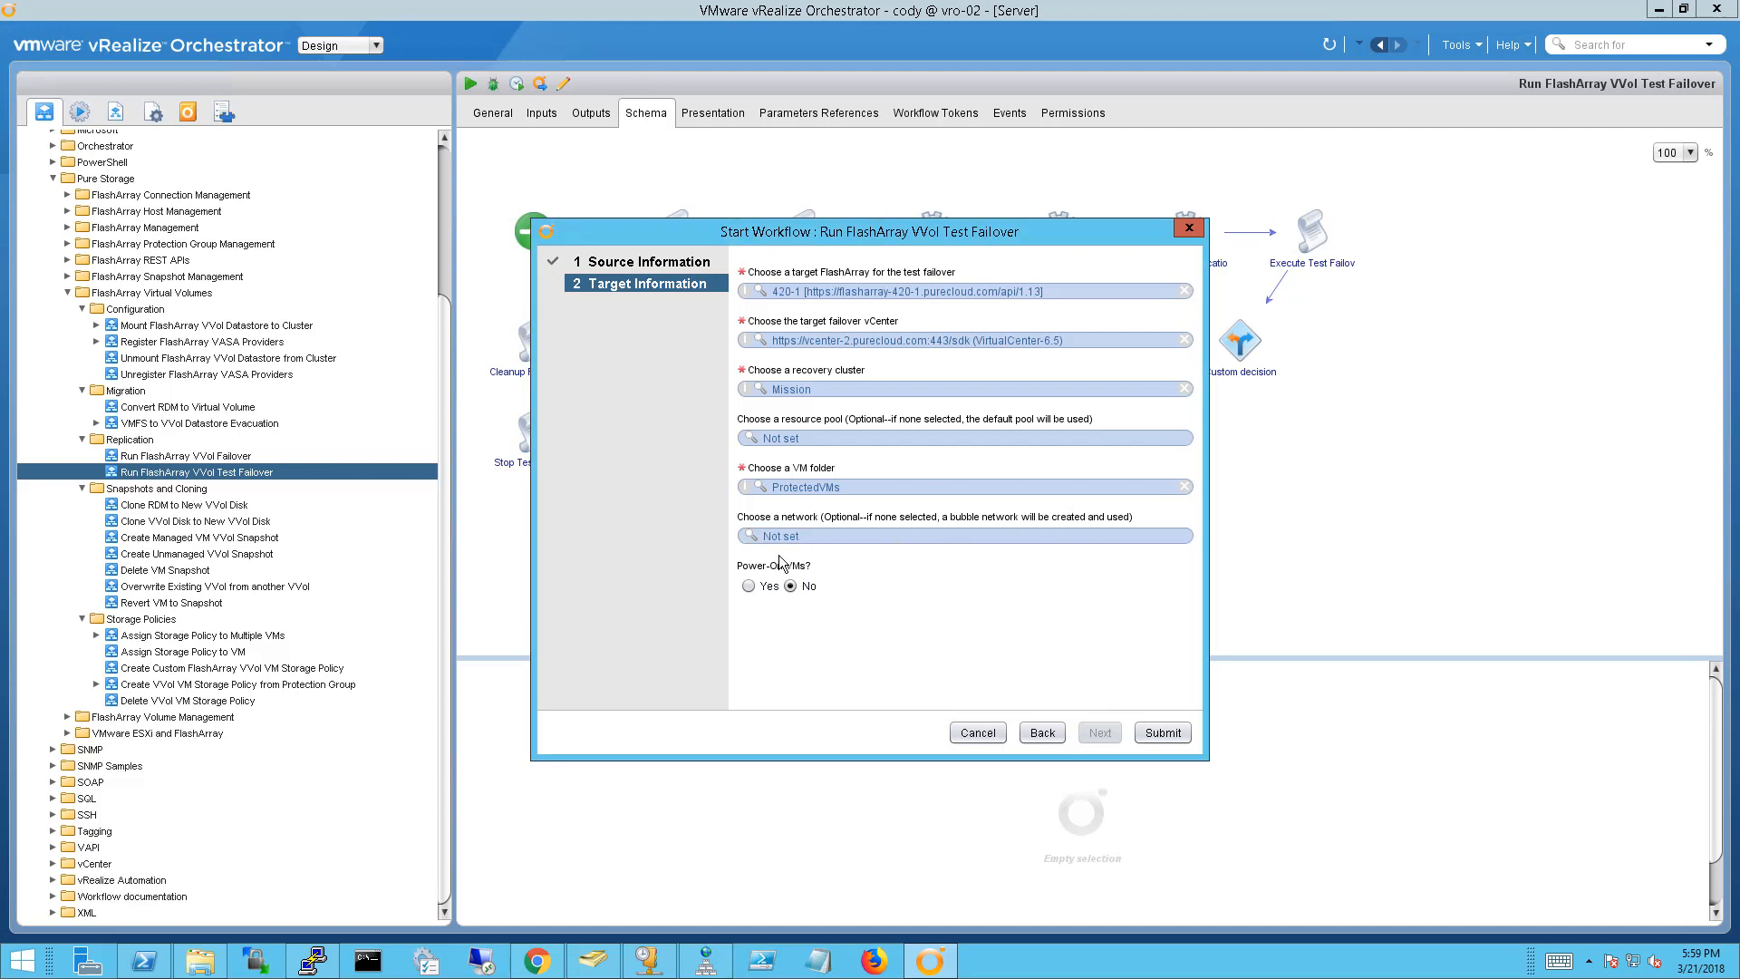
{"action": "left_click", "coordinate": [749, 587]}
{"action": "left_click", "coordinate": [1158, 738]}
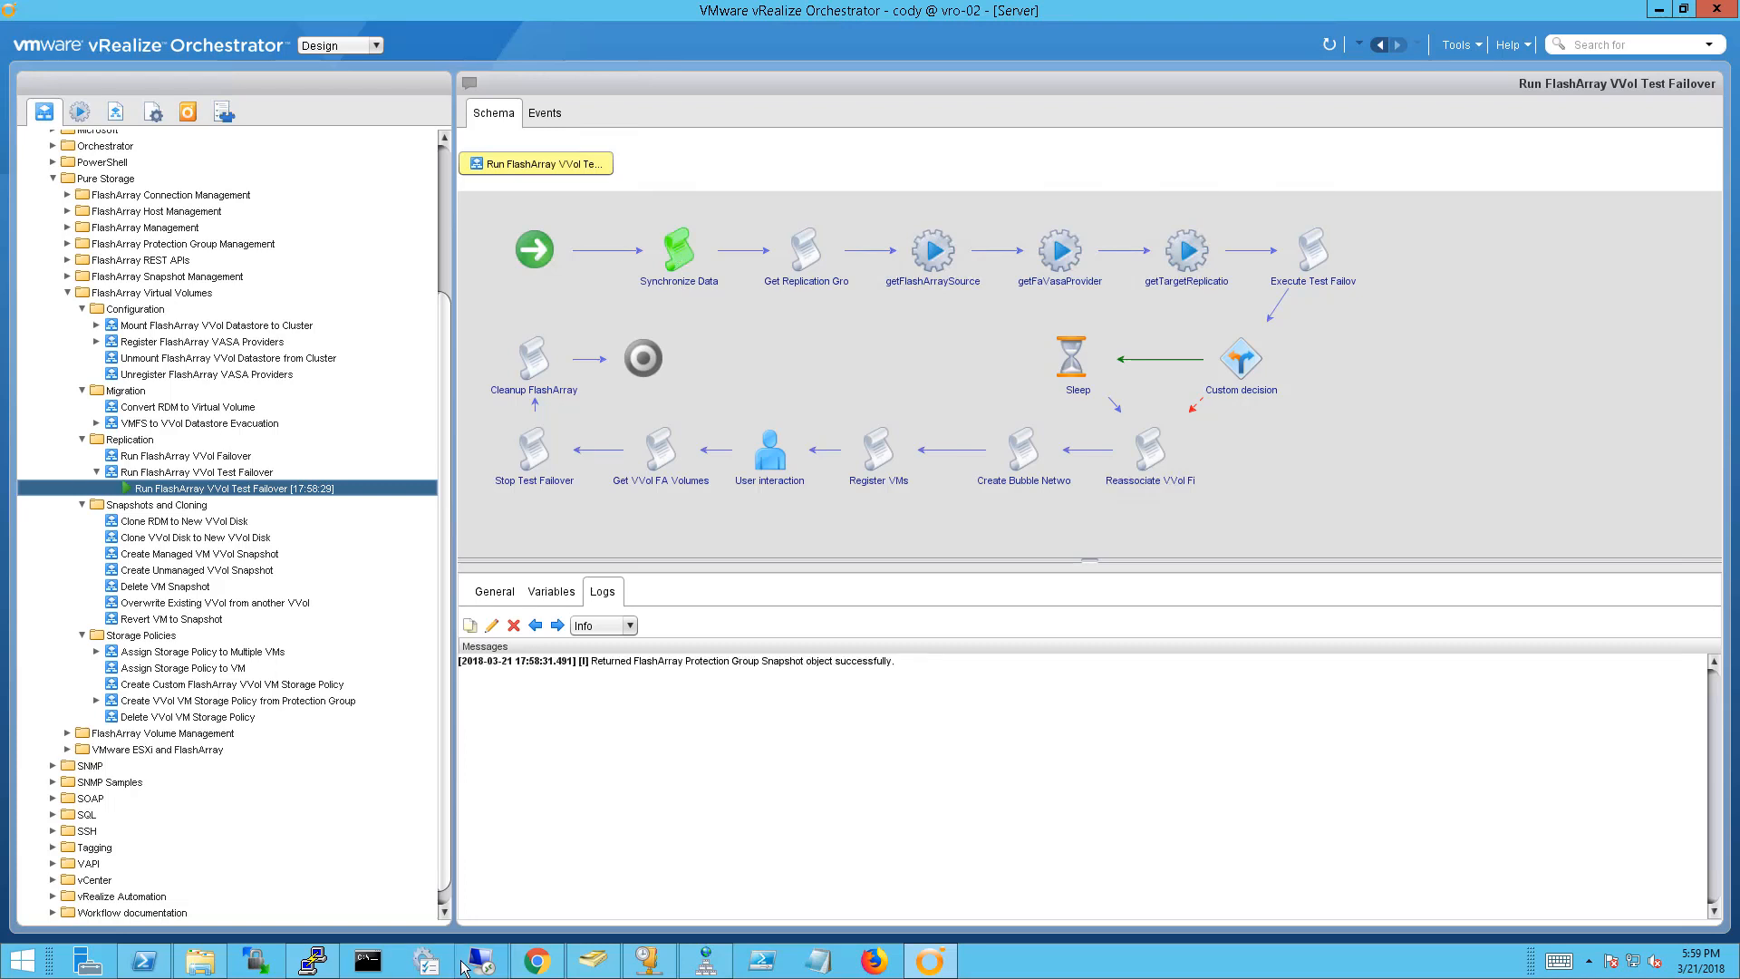
Switch to Chrome and examine the flasharray-m20-1:gold protection group's members and snapshot replication progress on flasharray-420-1
{"action": "left_click", "coordinate": [533, 962]}
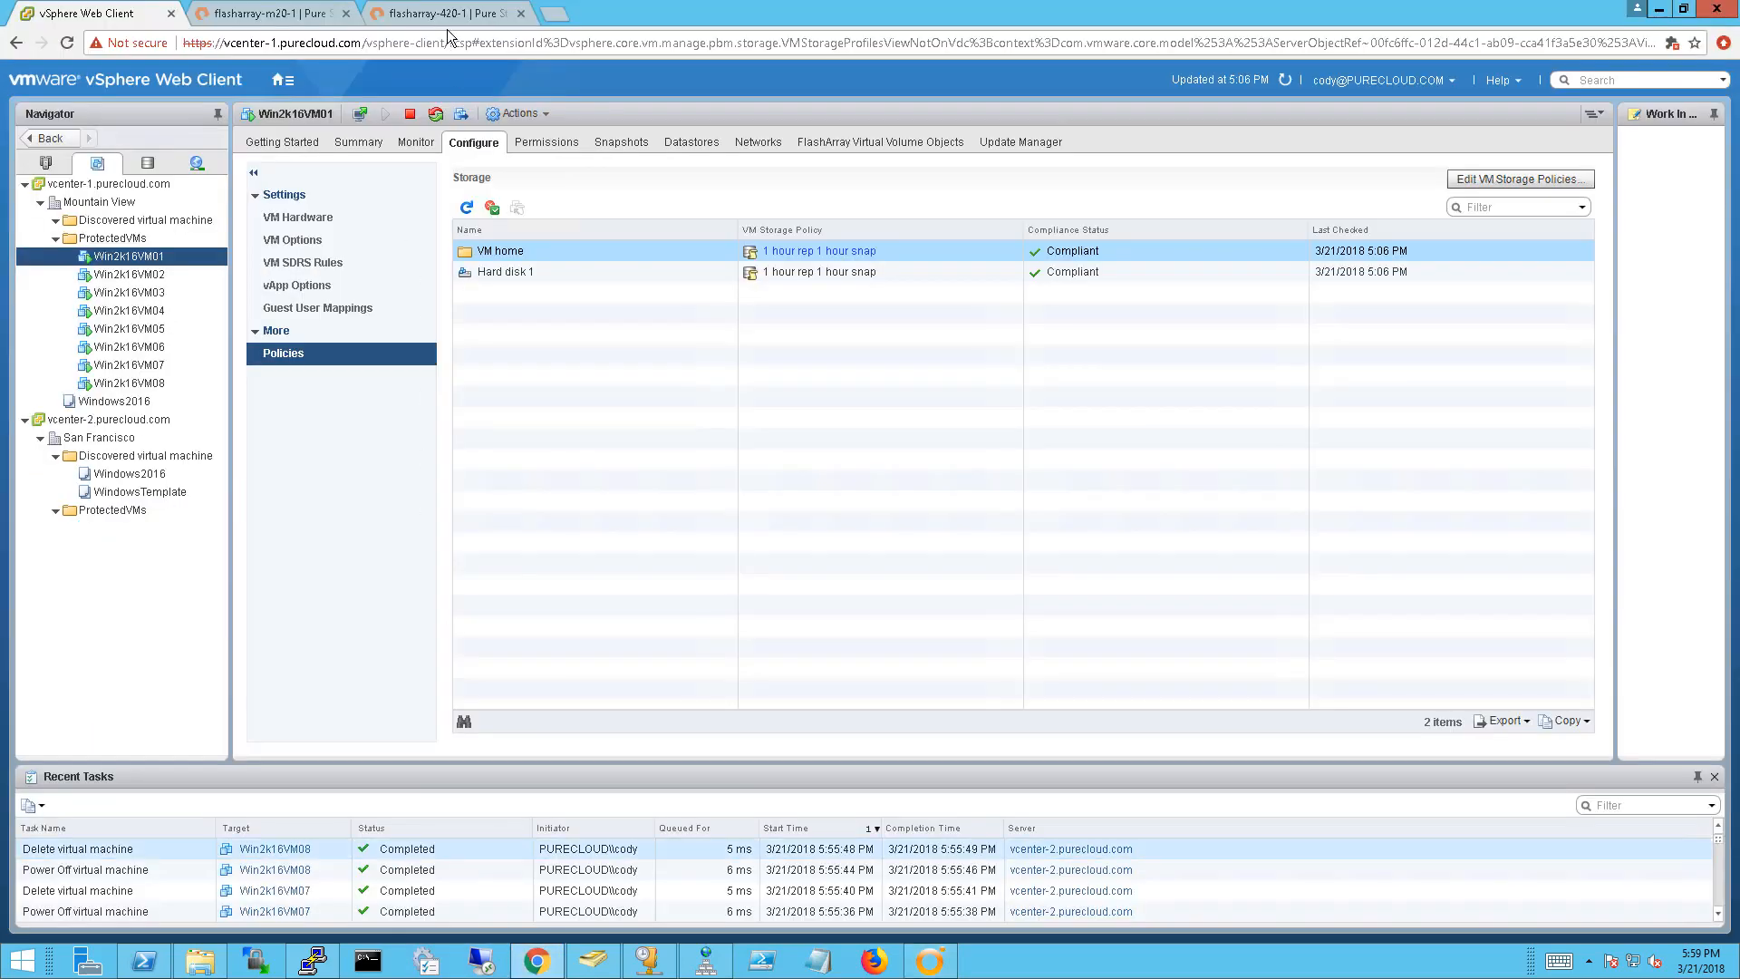
{"action": "left_click", "coordinate": [450, 19]}
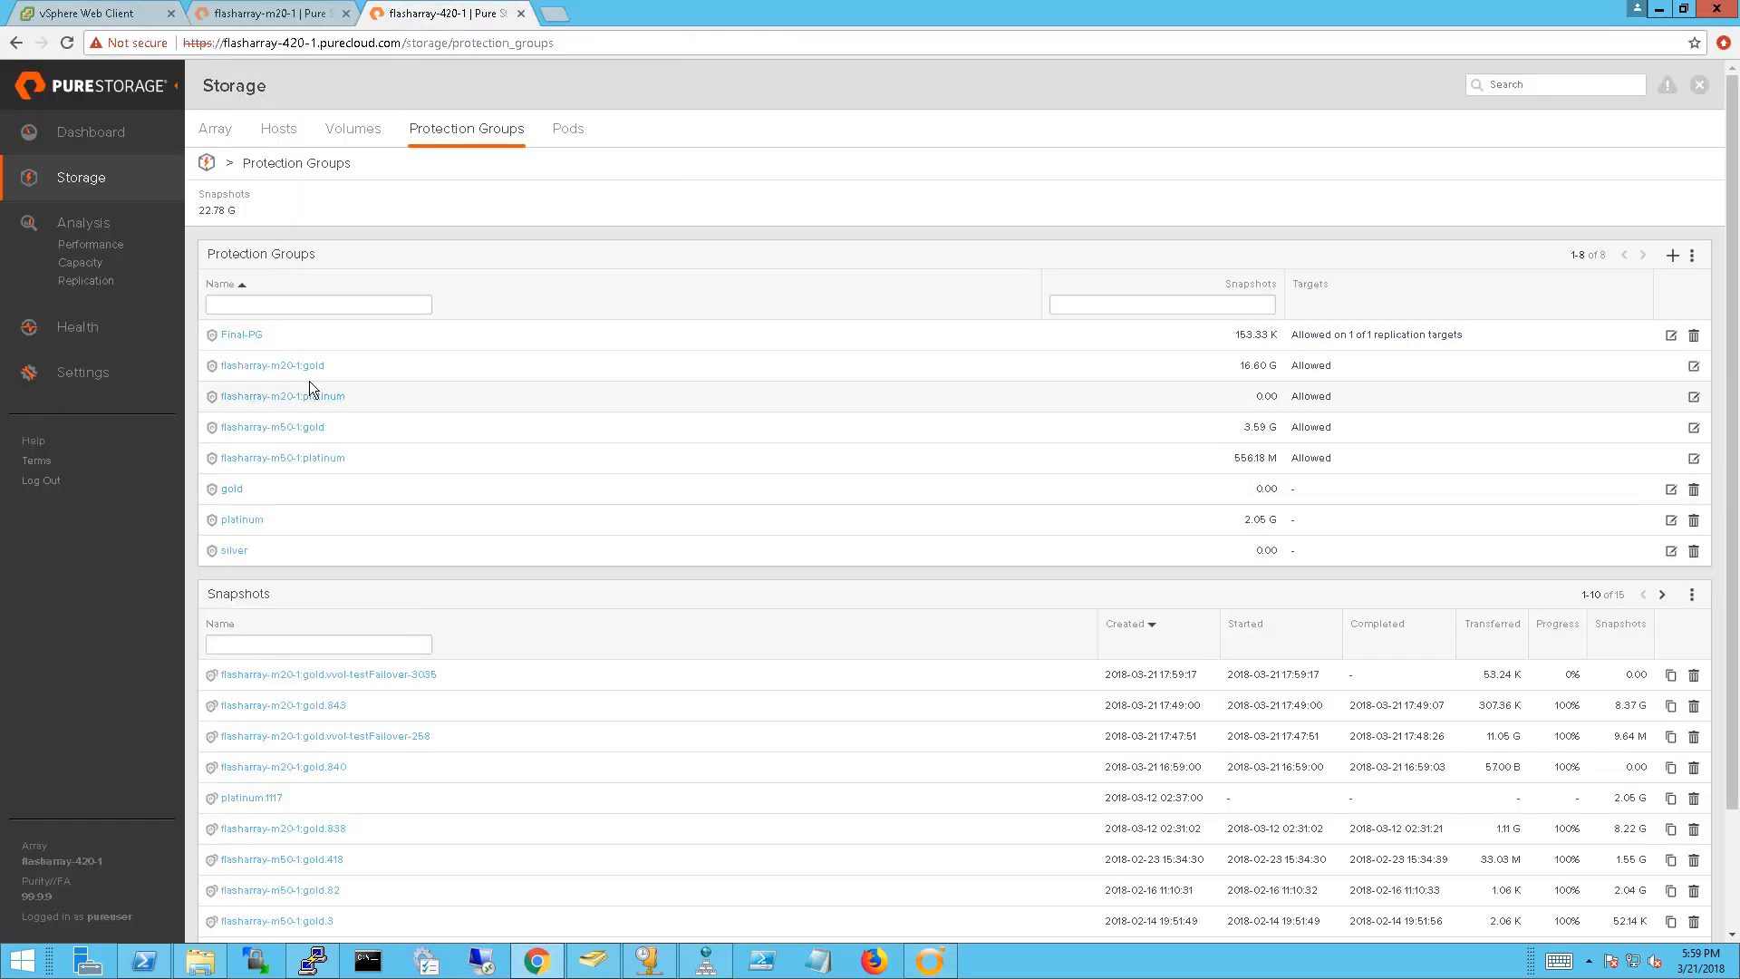
{"action": "left_click", "coordinate": [306, 367]}
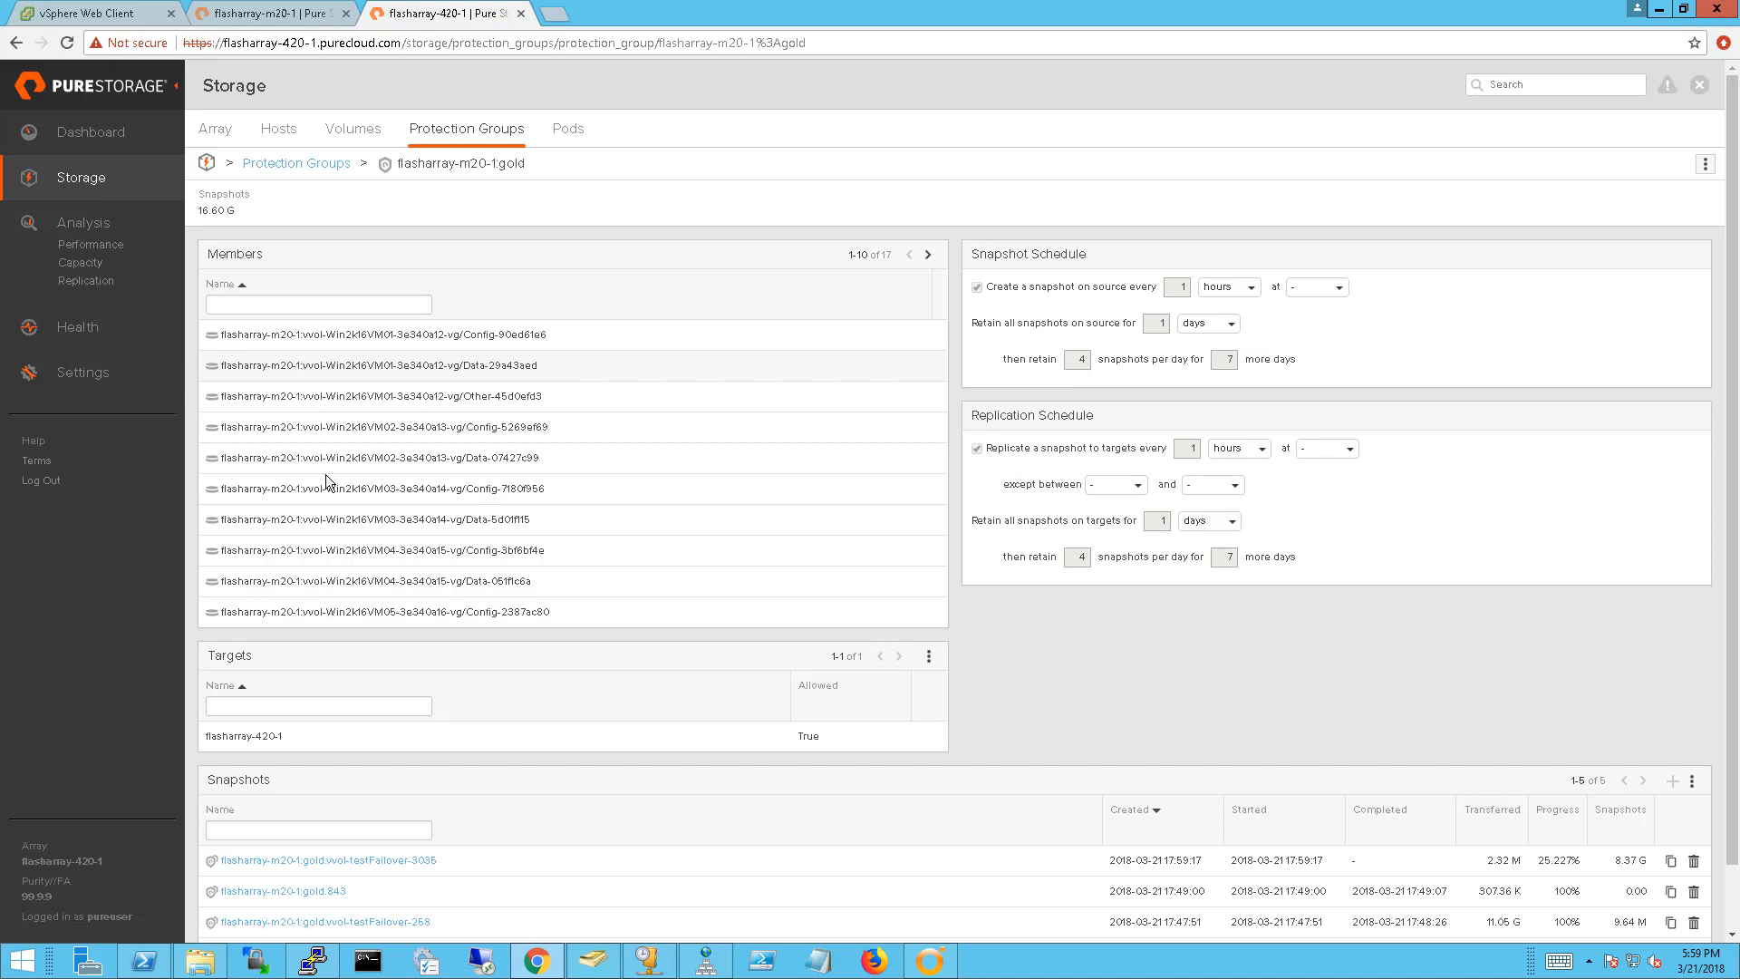
Examine the gold group's replicated snapshots on flasharray-420-1, and switch to vRealize Orchestrator to check the test failover workflow
{"action": "scroll", "coordinate": [363, 635], "scroll_direction": "down", "scroll_amount": 1}
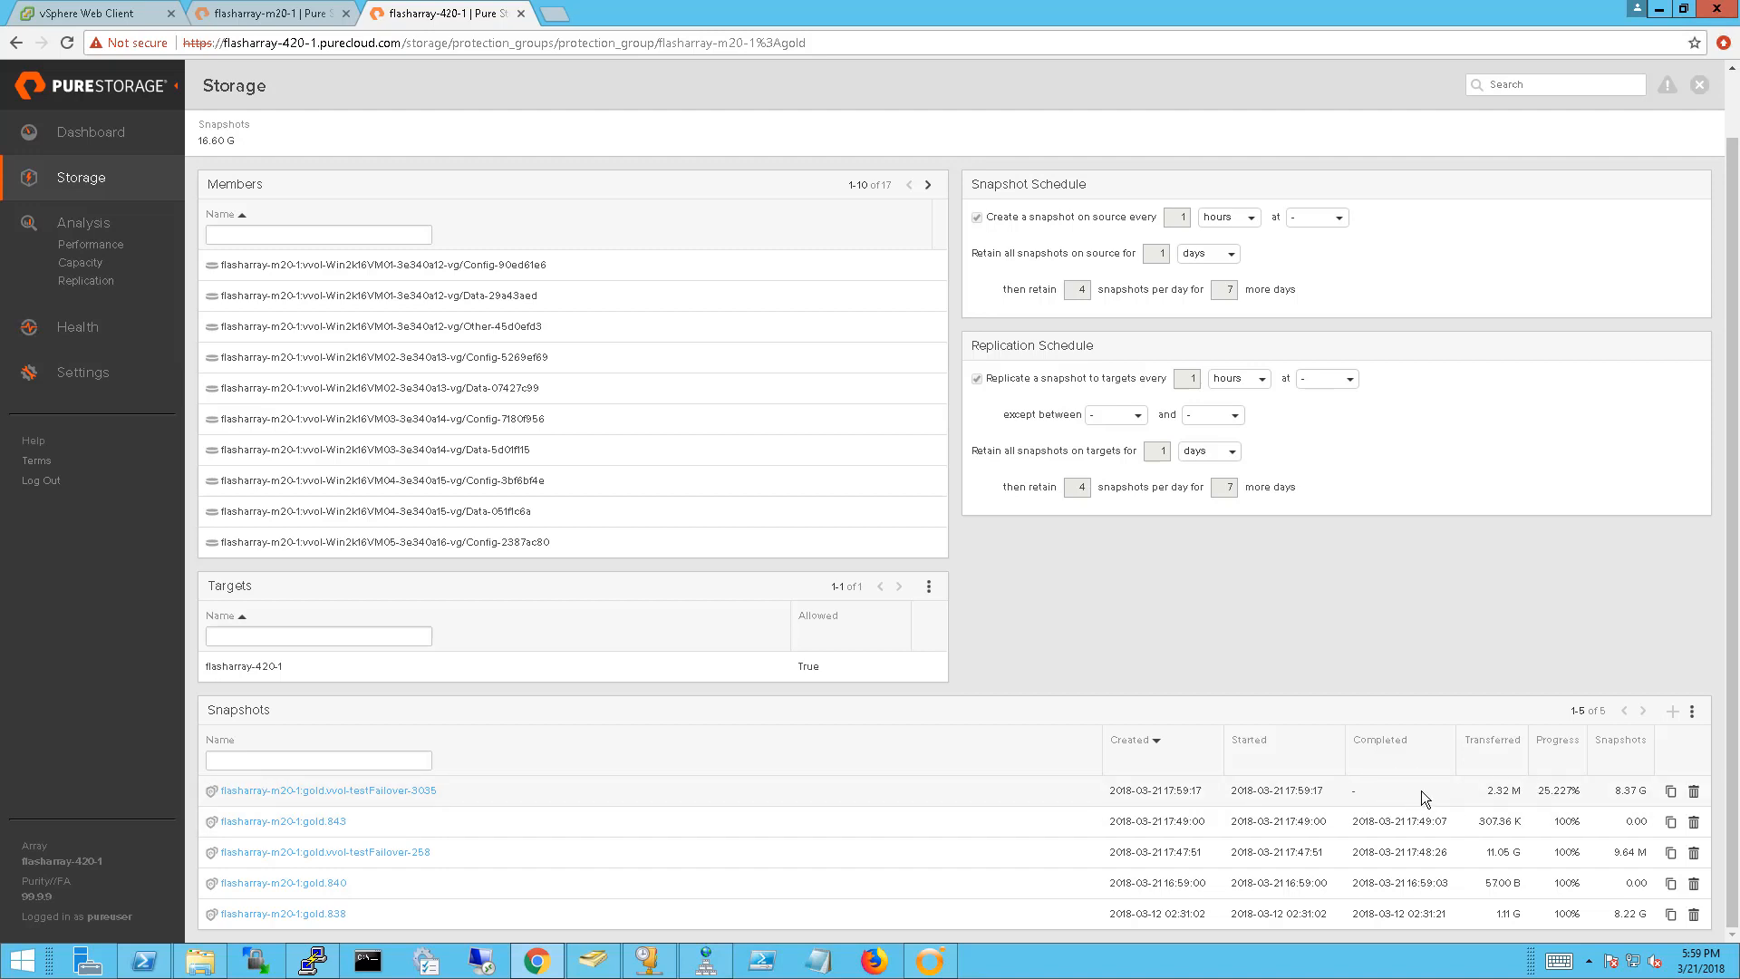
{"action": "left_click", "coordinate": [920, 972]}
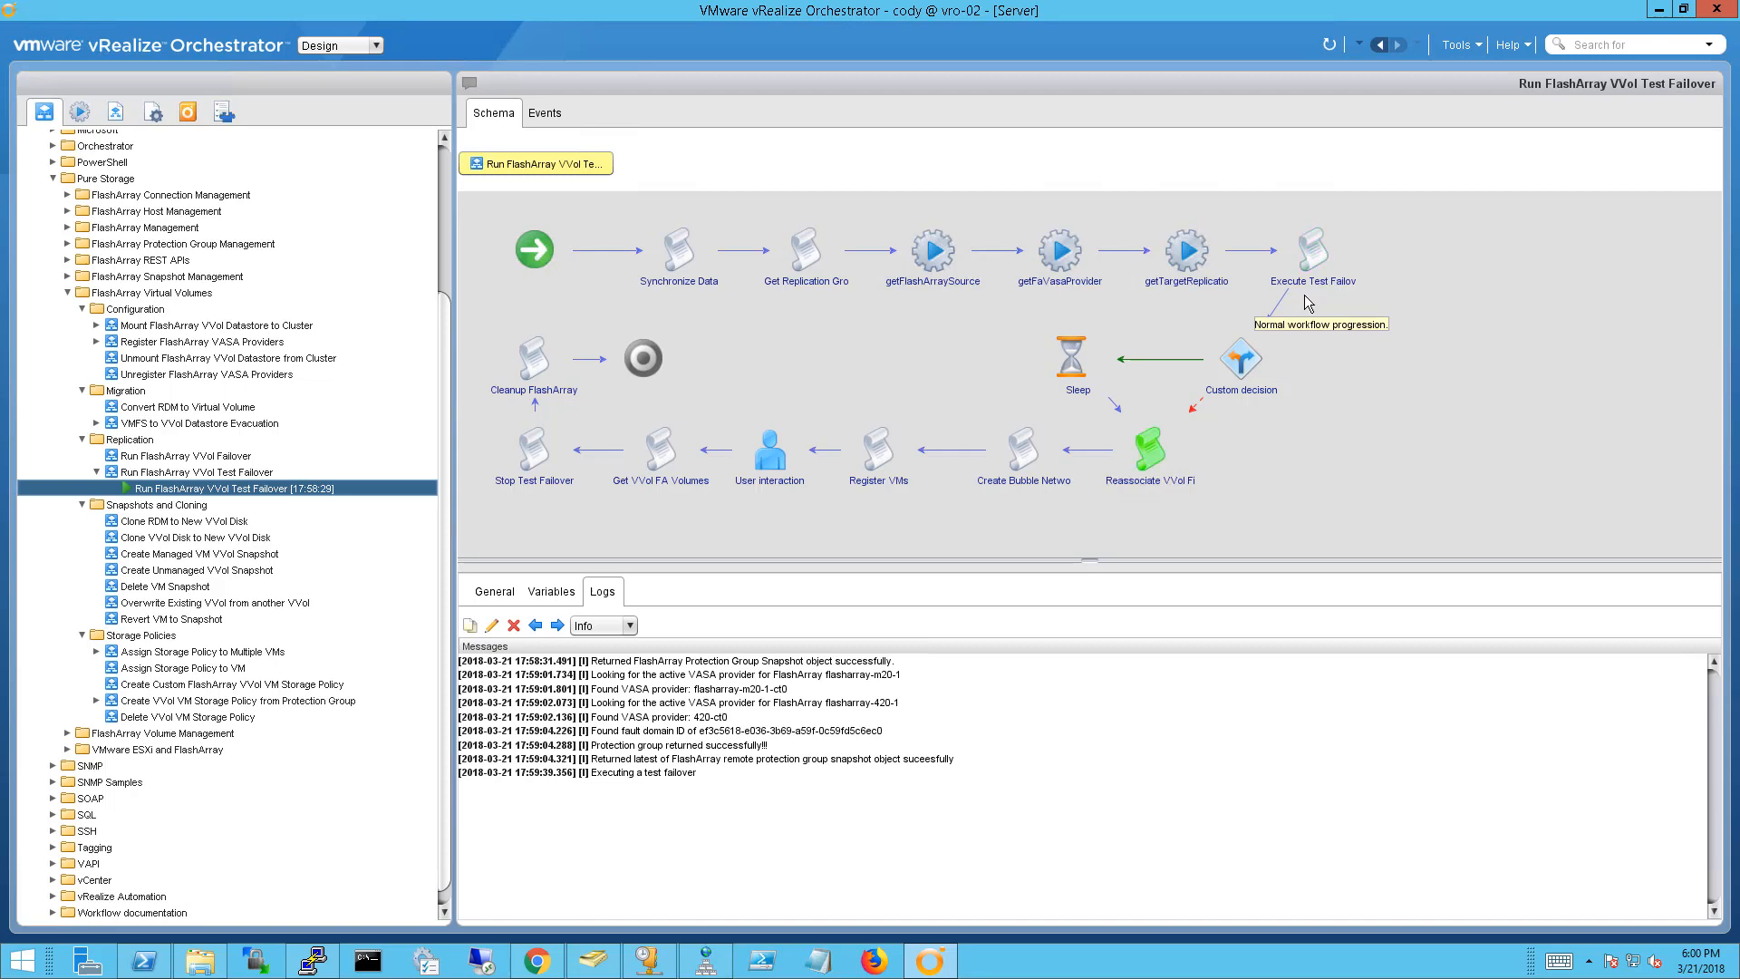
Switch to Chrome, review the volumes and volume groups on flasharray-420-1, and open the volume group for Win2k16VM05
{"action": "left_click", "coordinate": [537, 961]}
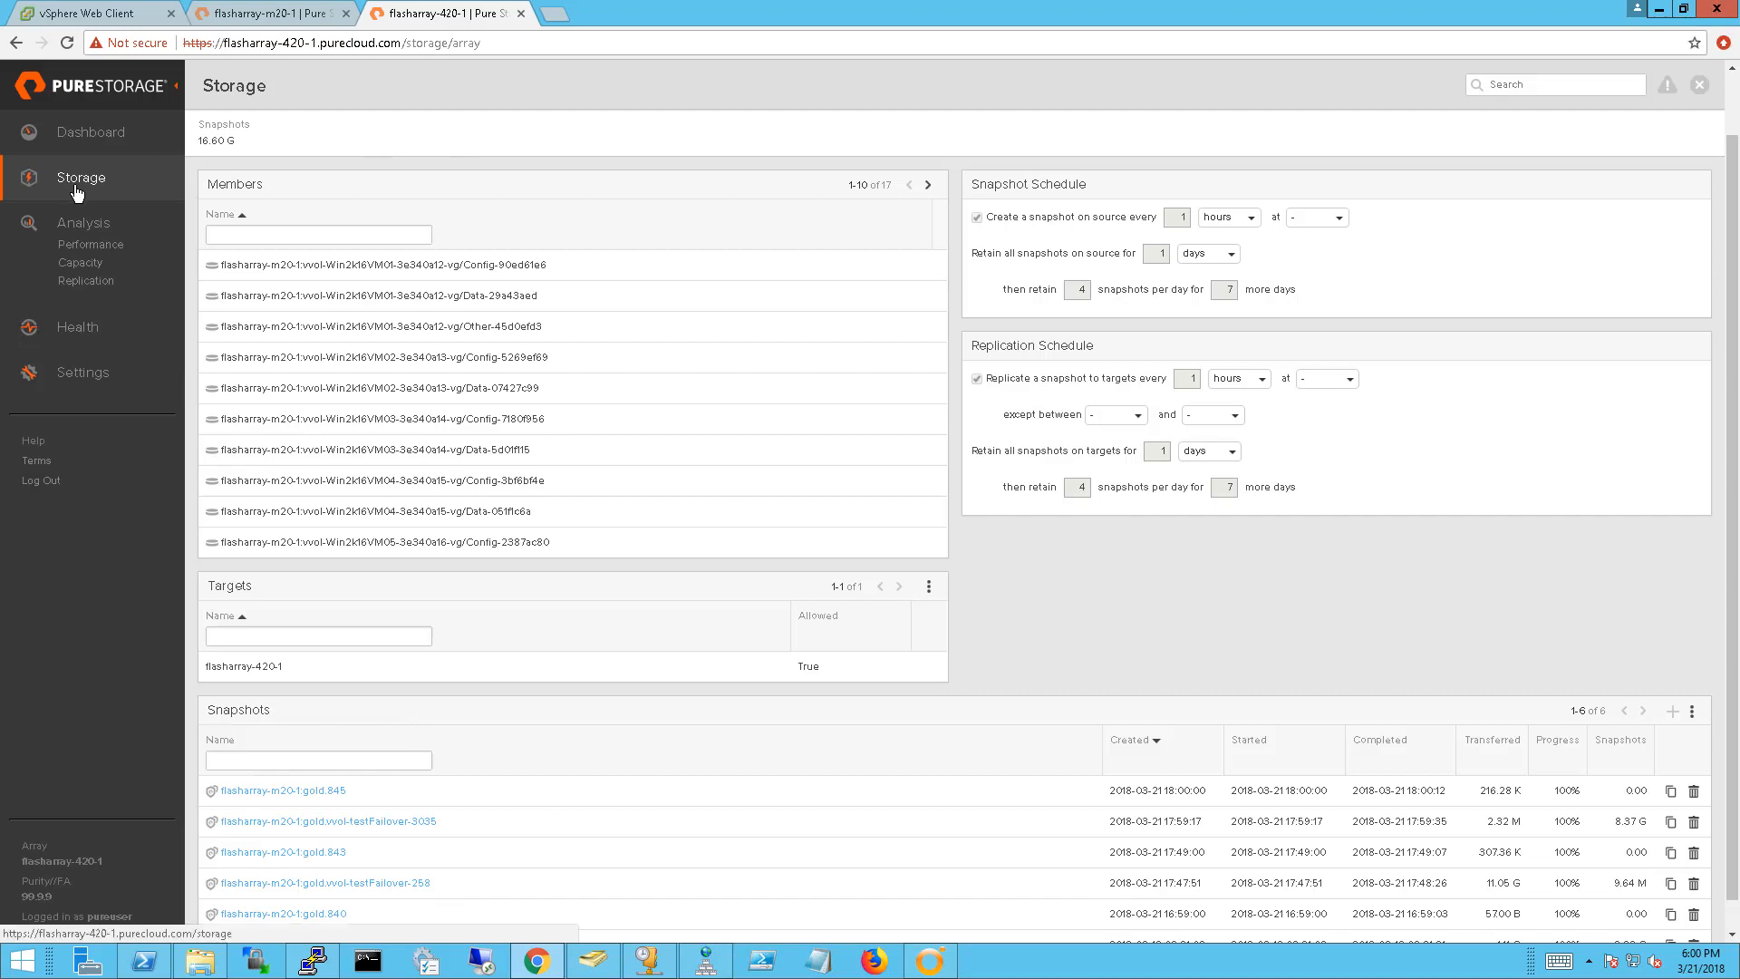
{"action": "left_click", "coordinate": [79, 177]}
{"action": "left_click", "coordinate": [355, 129]}
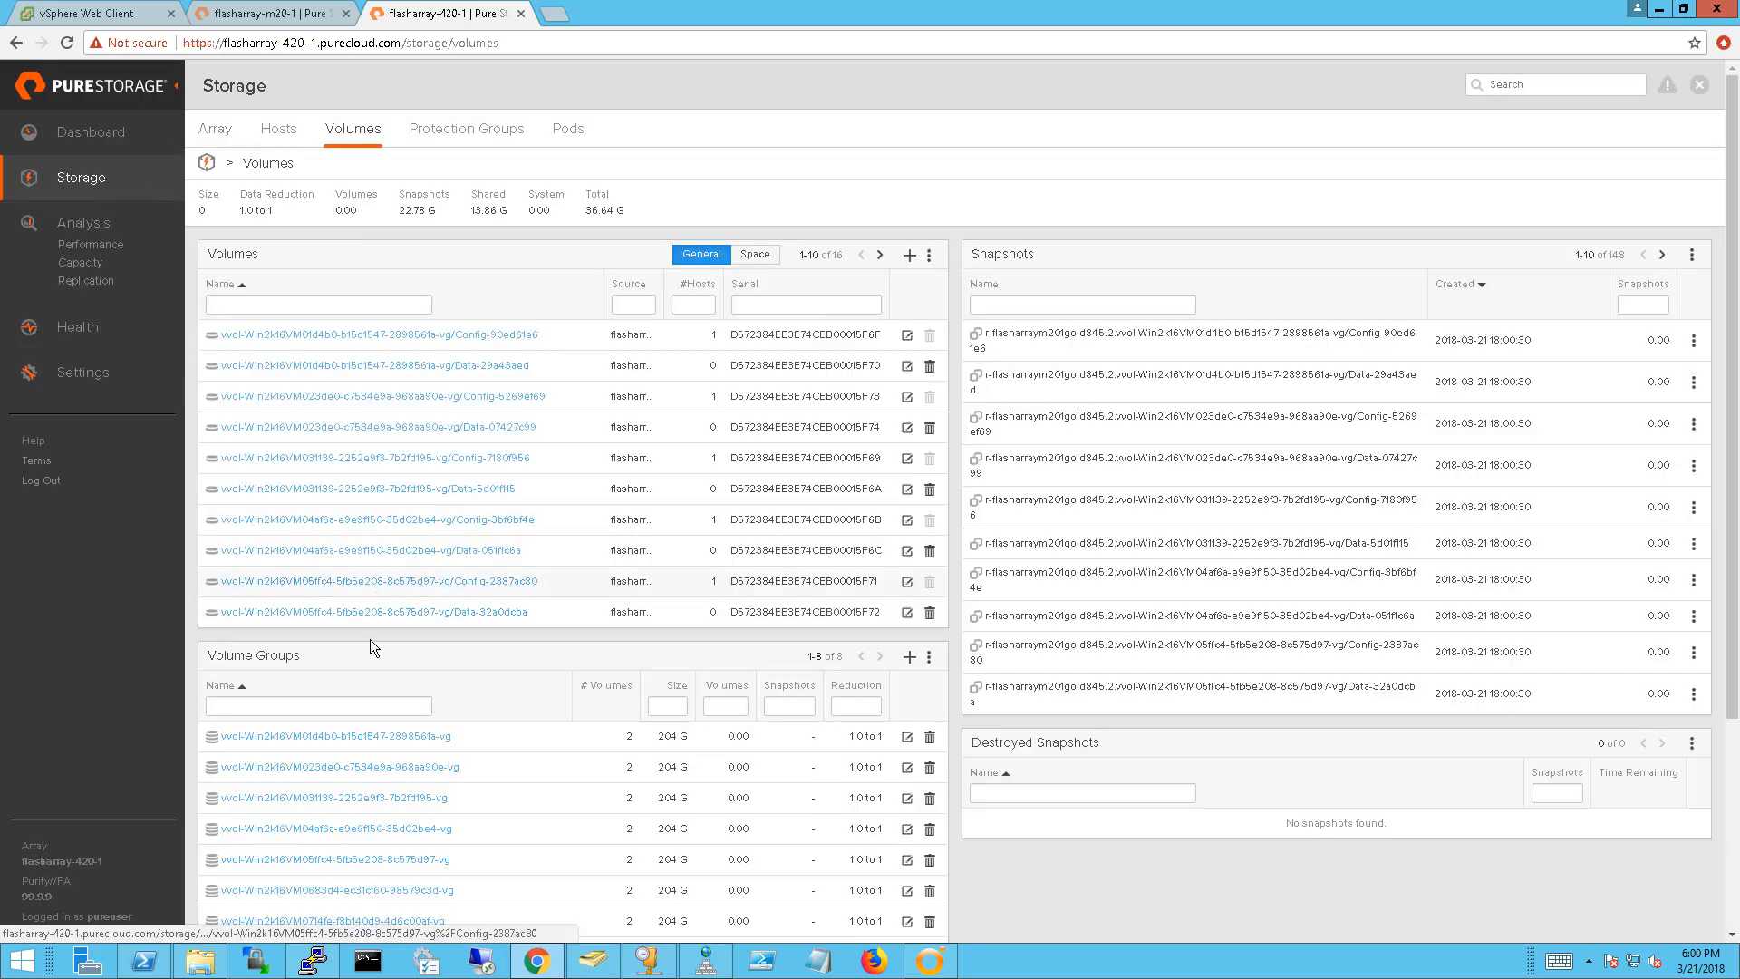
{"action": "scroll", "coordinate": [370, 639], "scroll_direction": "down", "scroll_amount": 3}
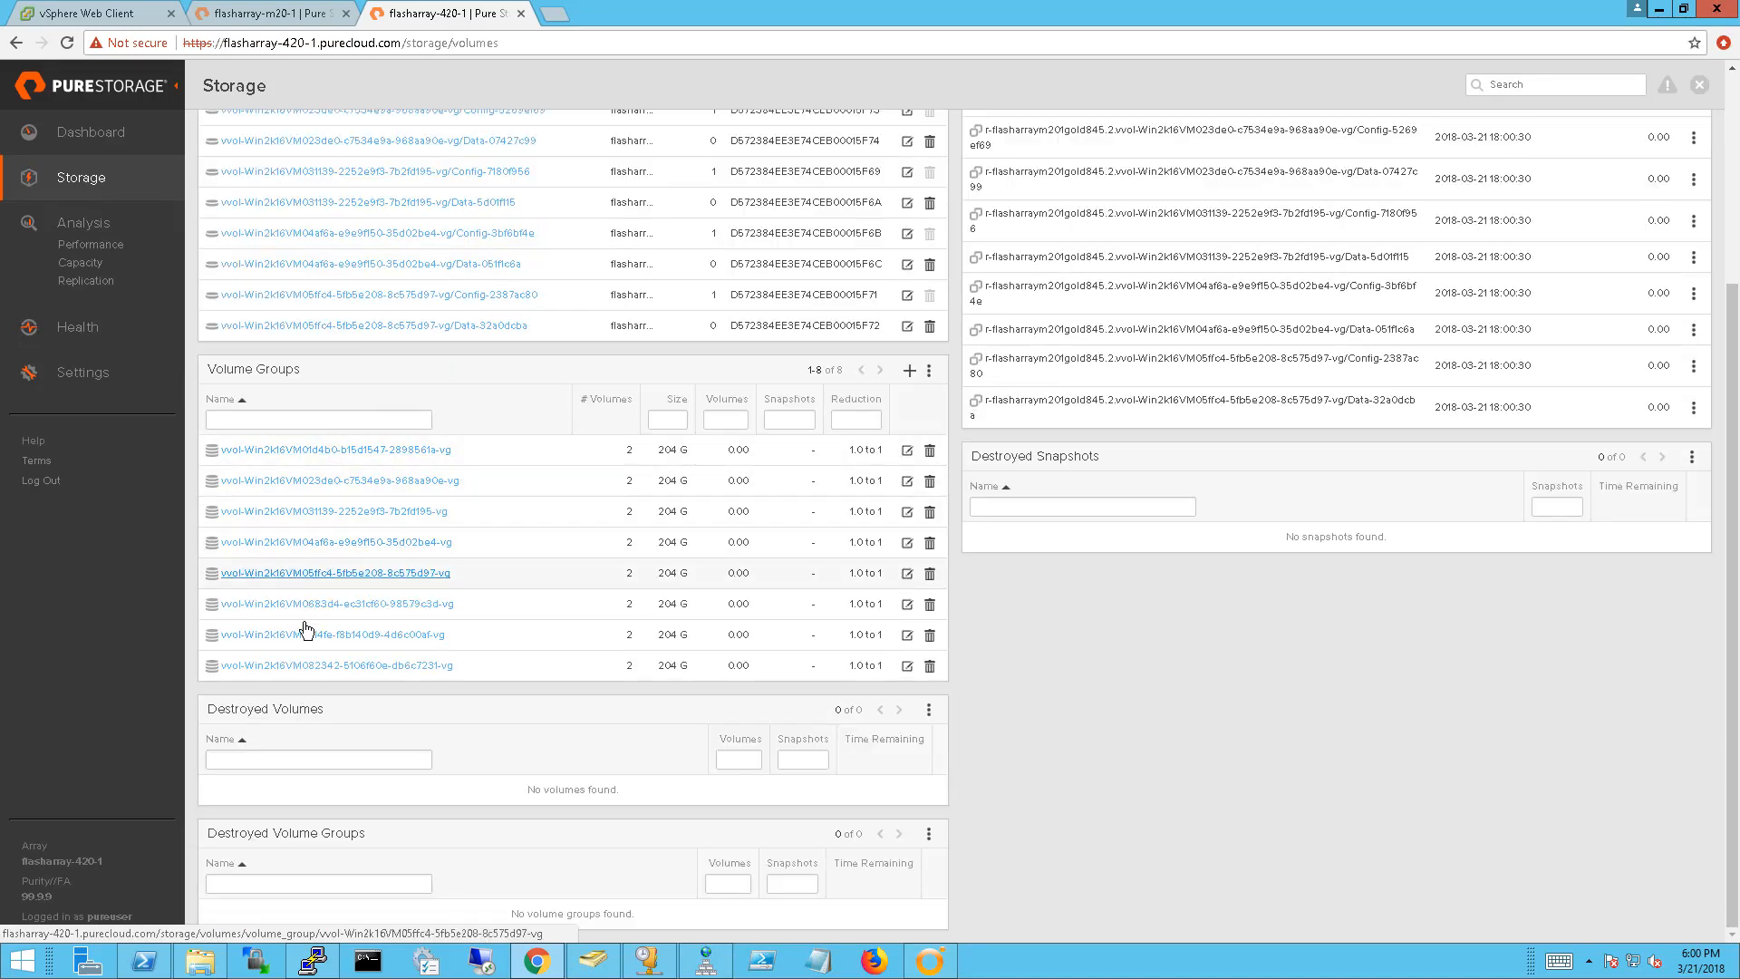
{"action": "left_click", "coordinate": [327, 575]}
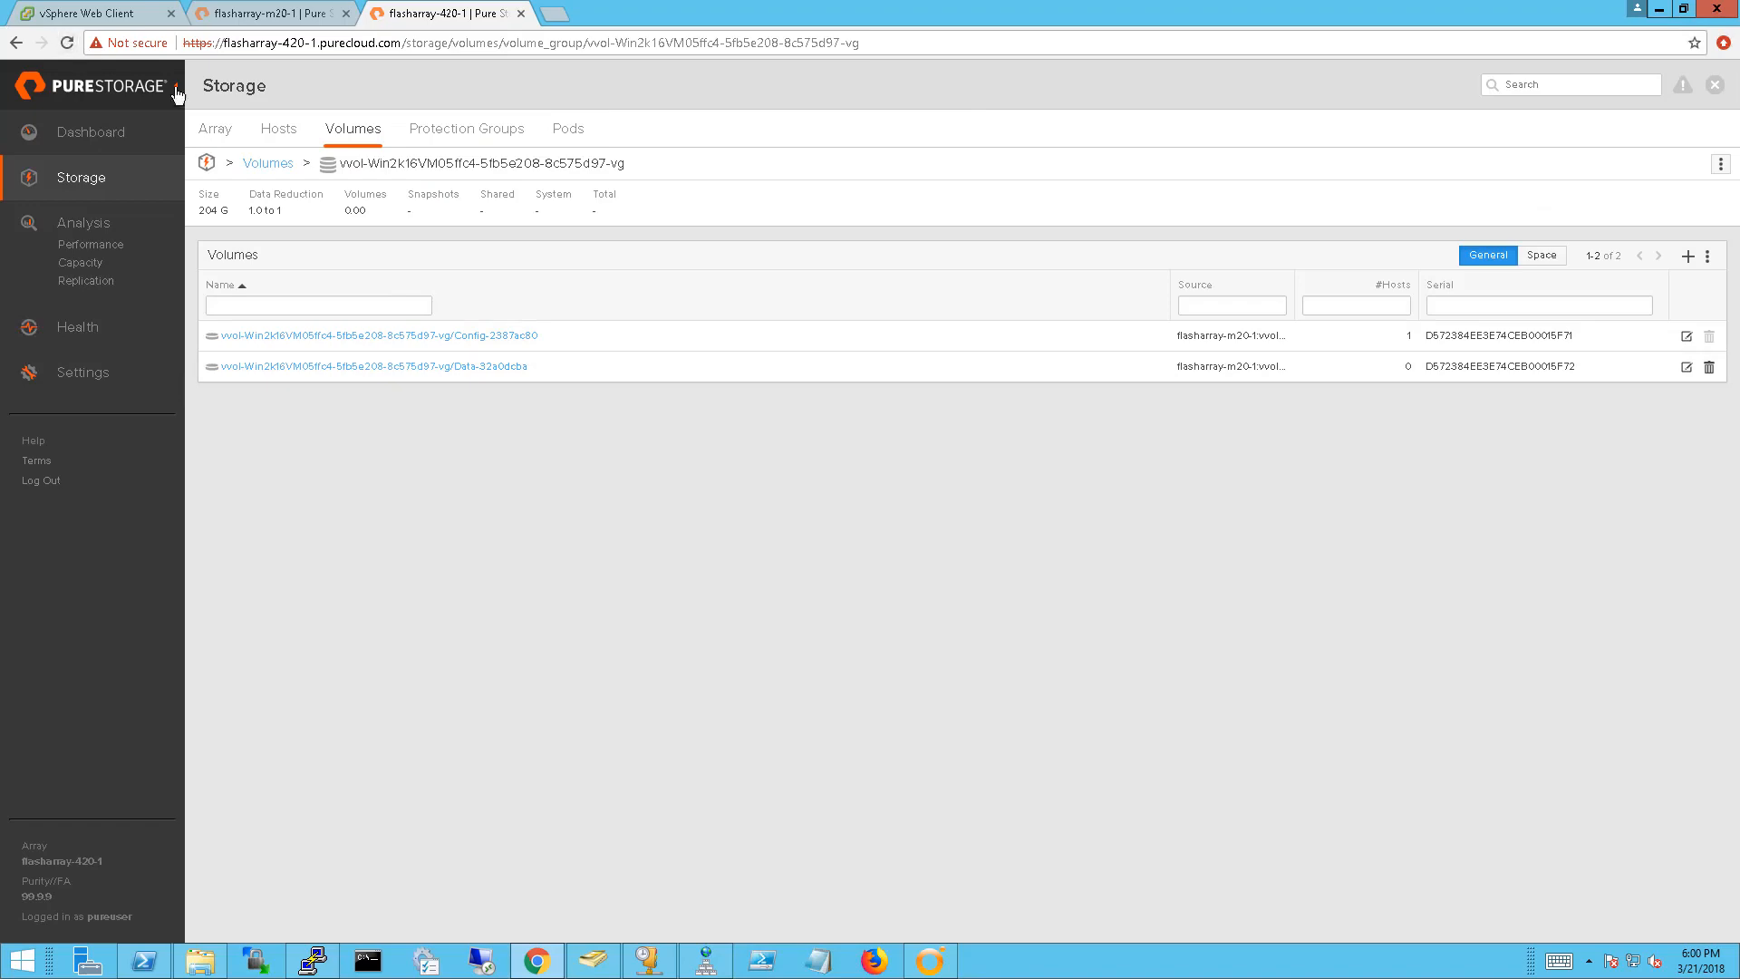
View the FlashArray-420-VVol datastore's VMs in vSphere Web Client, and switch to vRealize Orchestrator to check the test failover log
{"action": "left_click", "coordinate": [119, 25]}
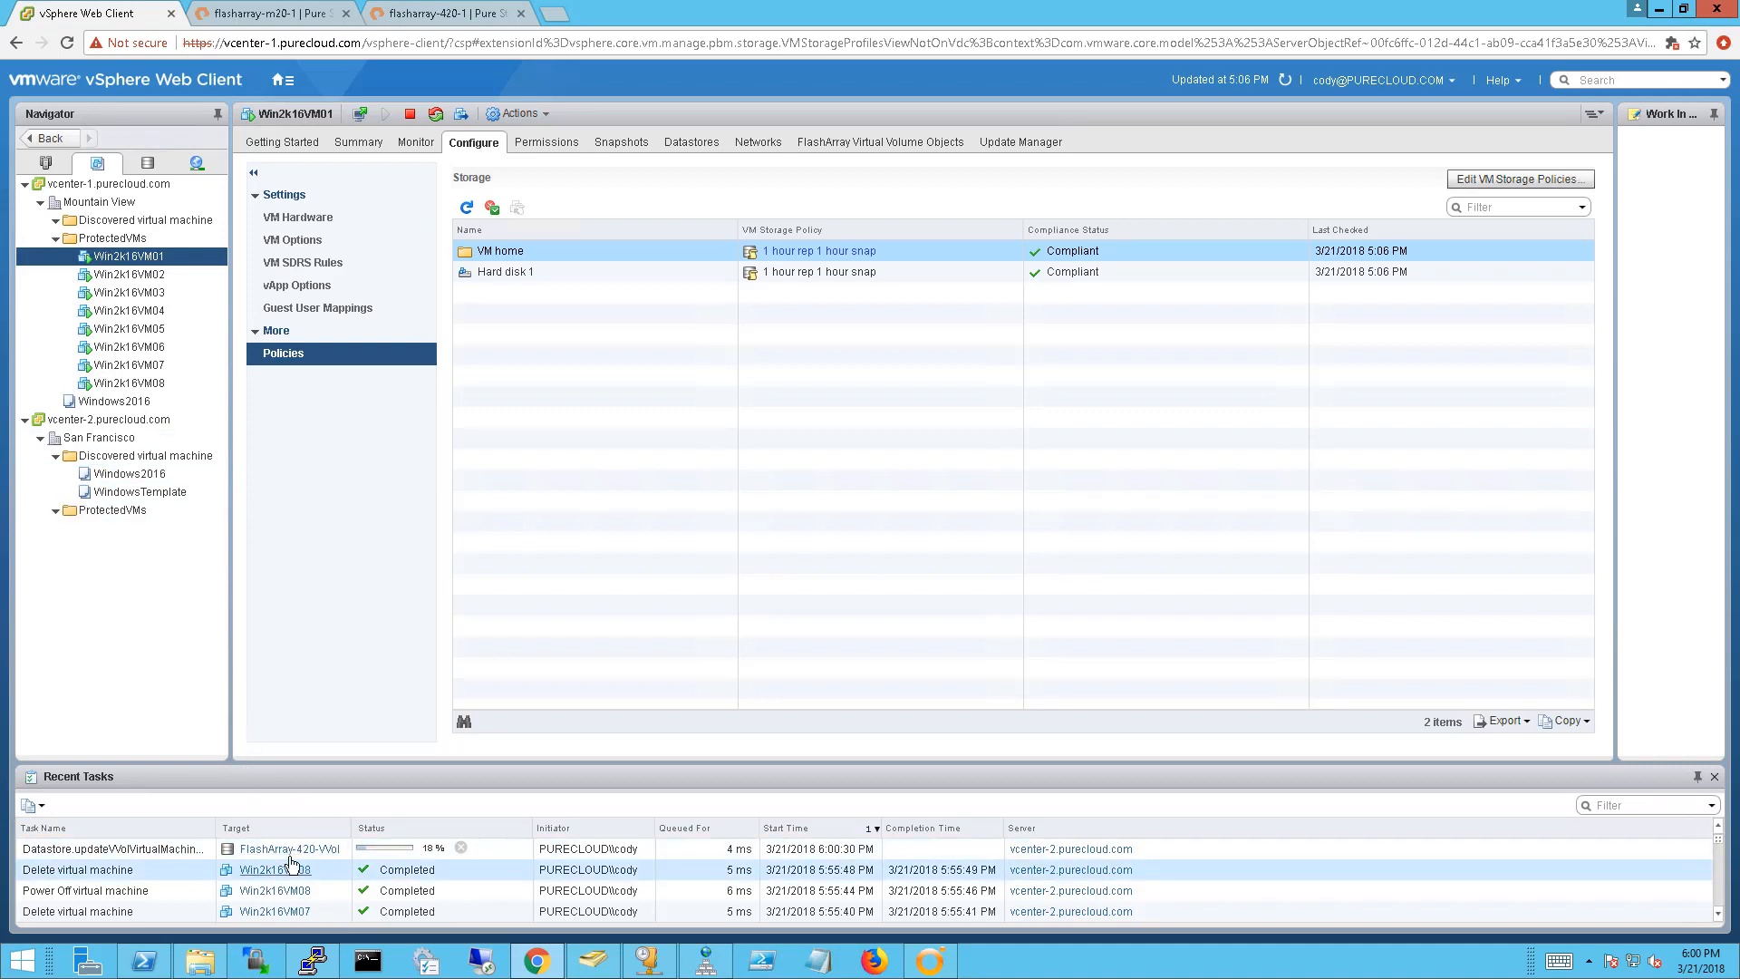
{"action": "left_click", "coordinate": [156, 160]}
{"action": "left_click", "coordinate": [169, 348]}
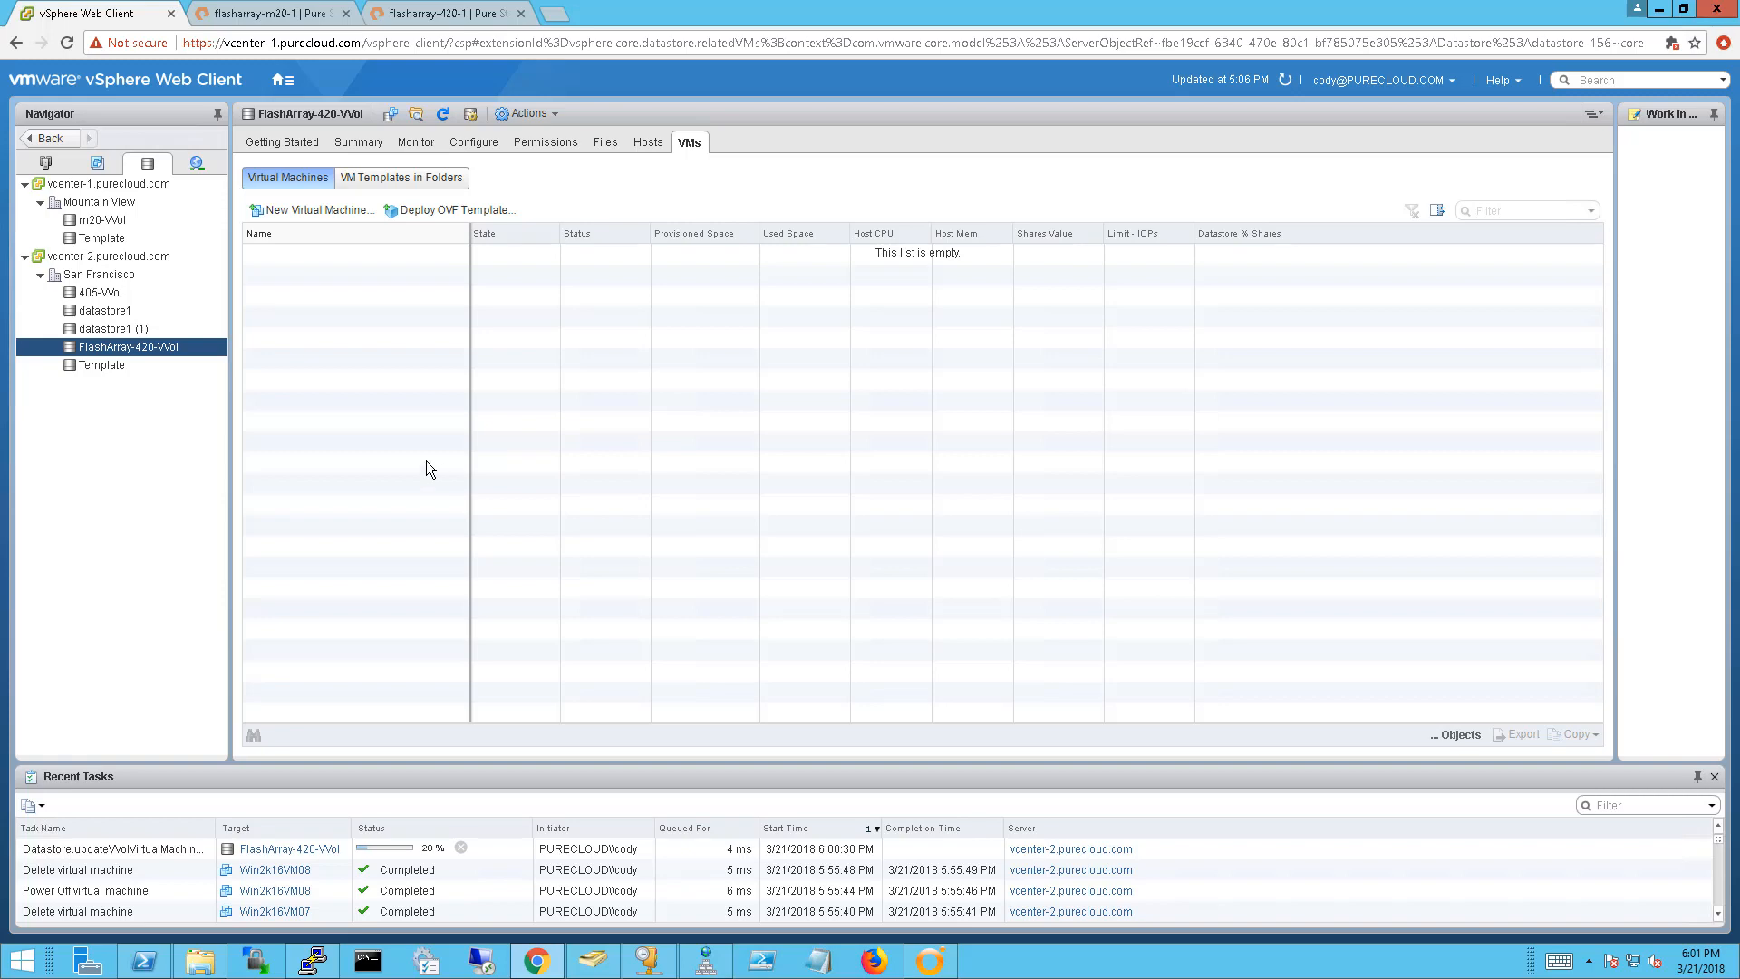
{"action": "left_click", "coordinate": [922, 964]}
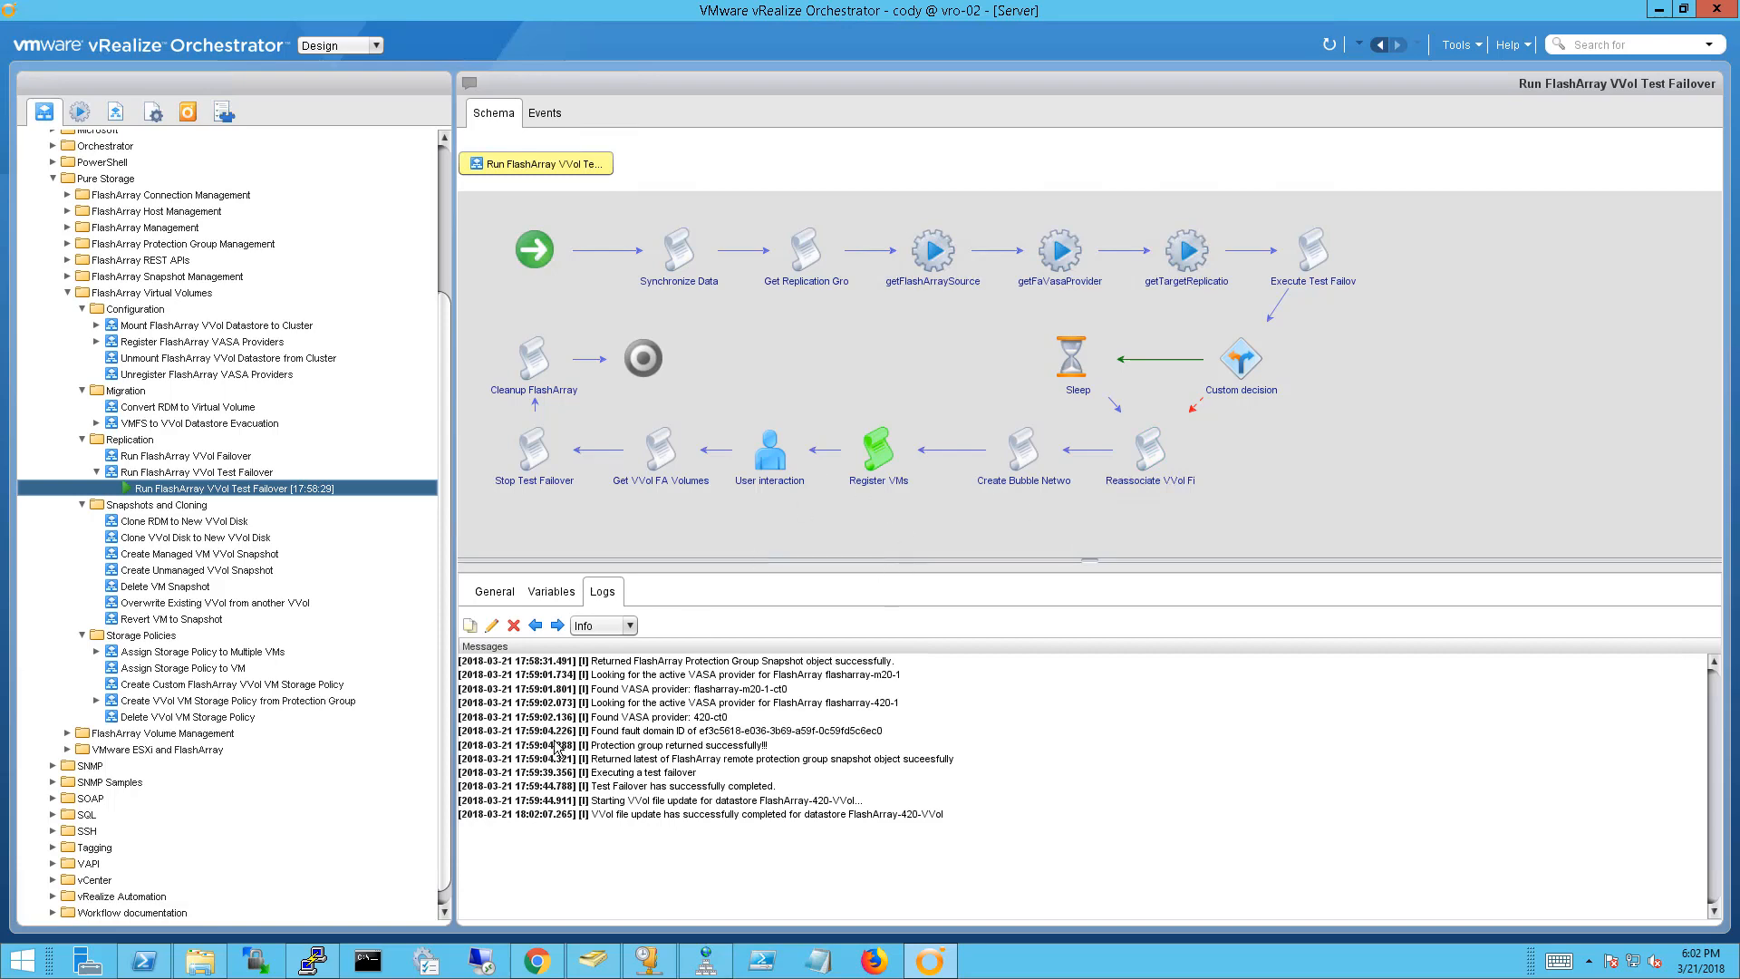
Switch to Chrome and view the hardware settings of the recovered Win2k16VM05 in the ProtectedVMs folder on vcenter-2
{"action": "left_click", "coordinate": [537, 961]}
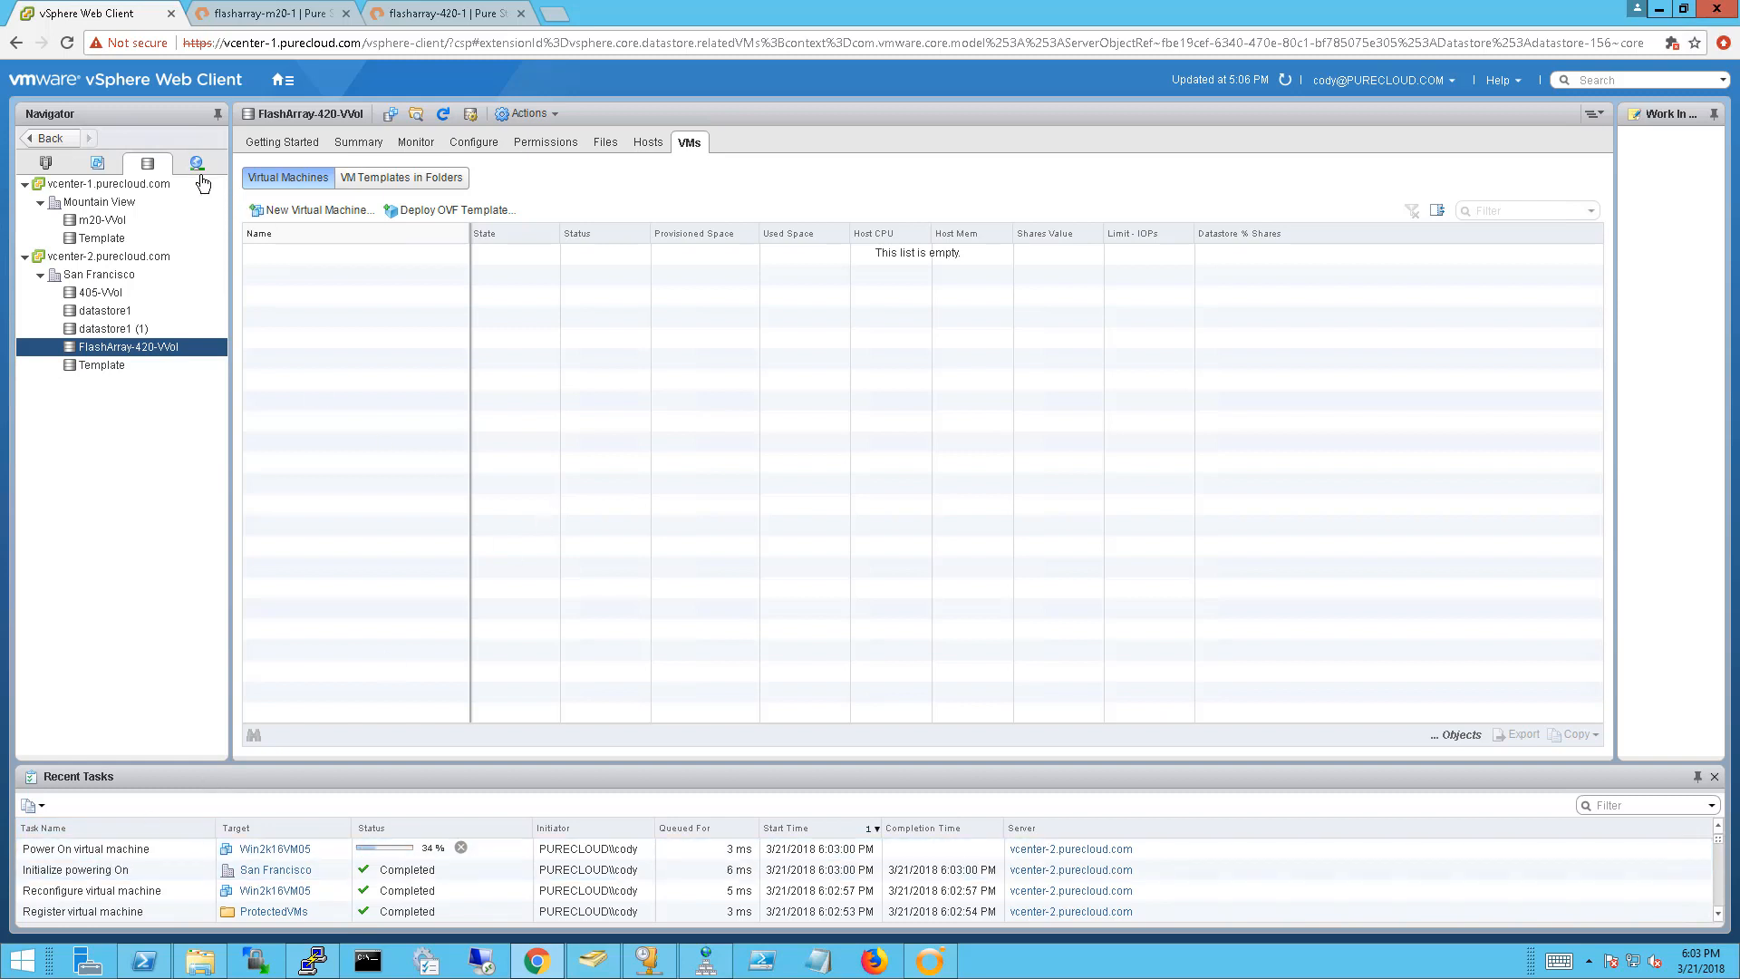
{"action": "left_click", "coordinate": [97, 163]}
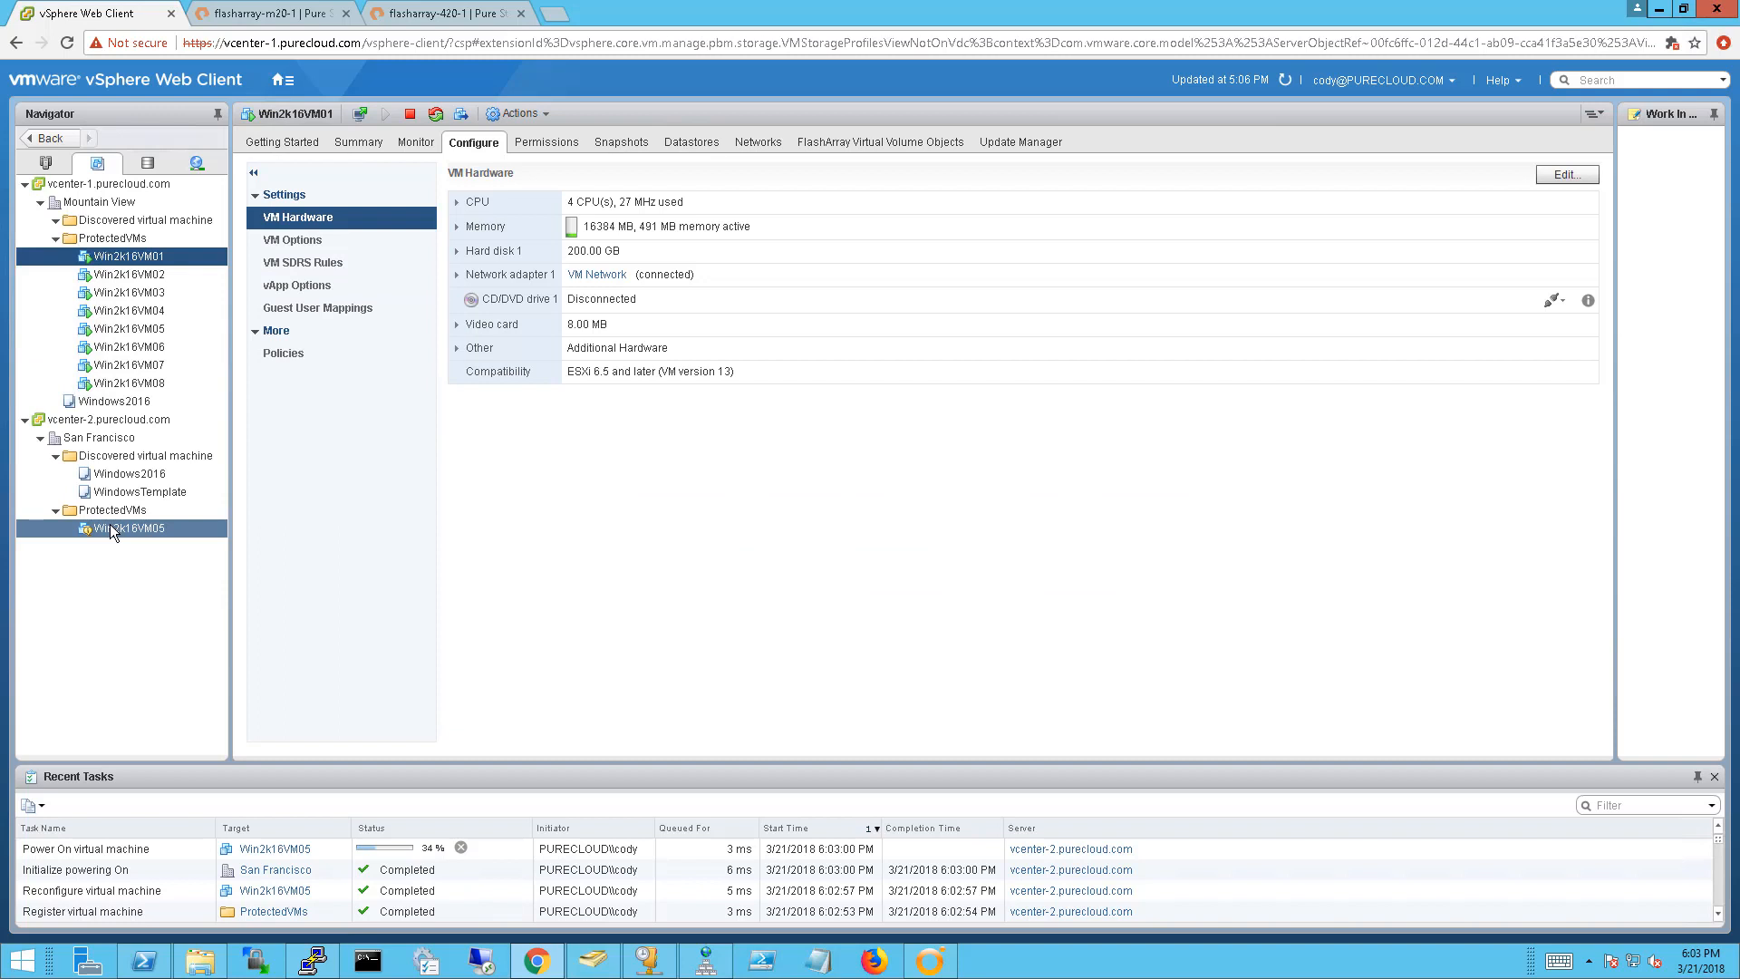
{"action": "left_click", "coordinate": [172, 529]}
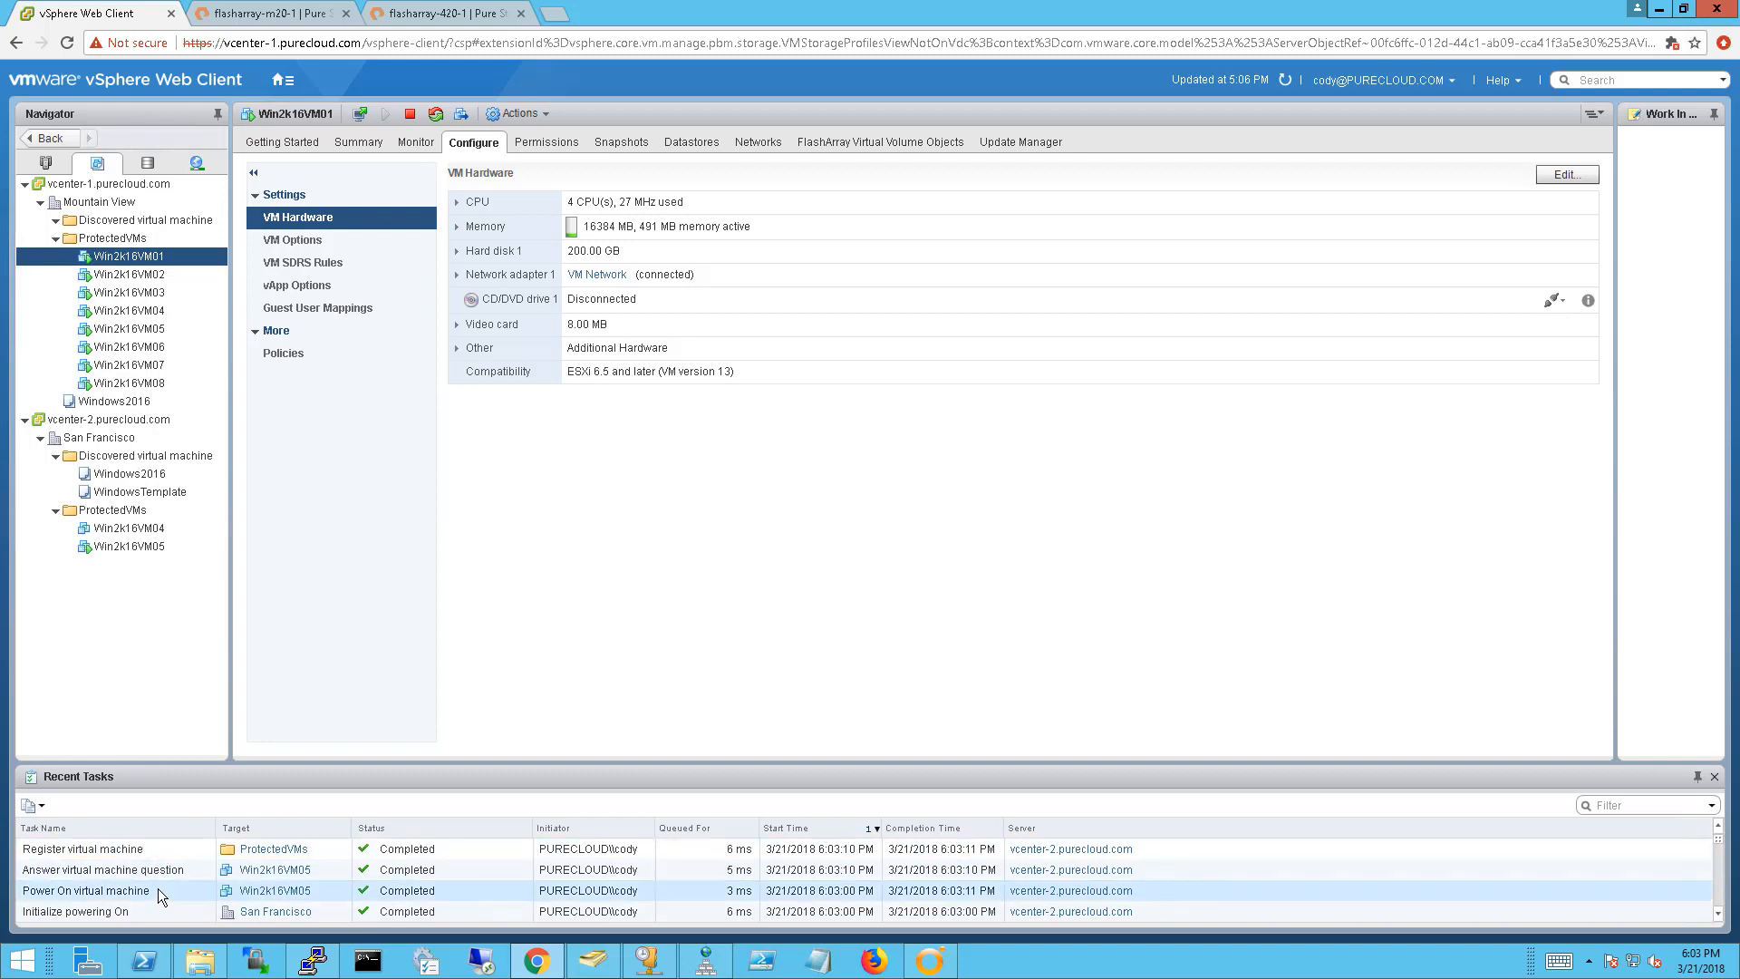
{"action": "left_click", "coordinate": [155, 535]}
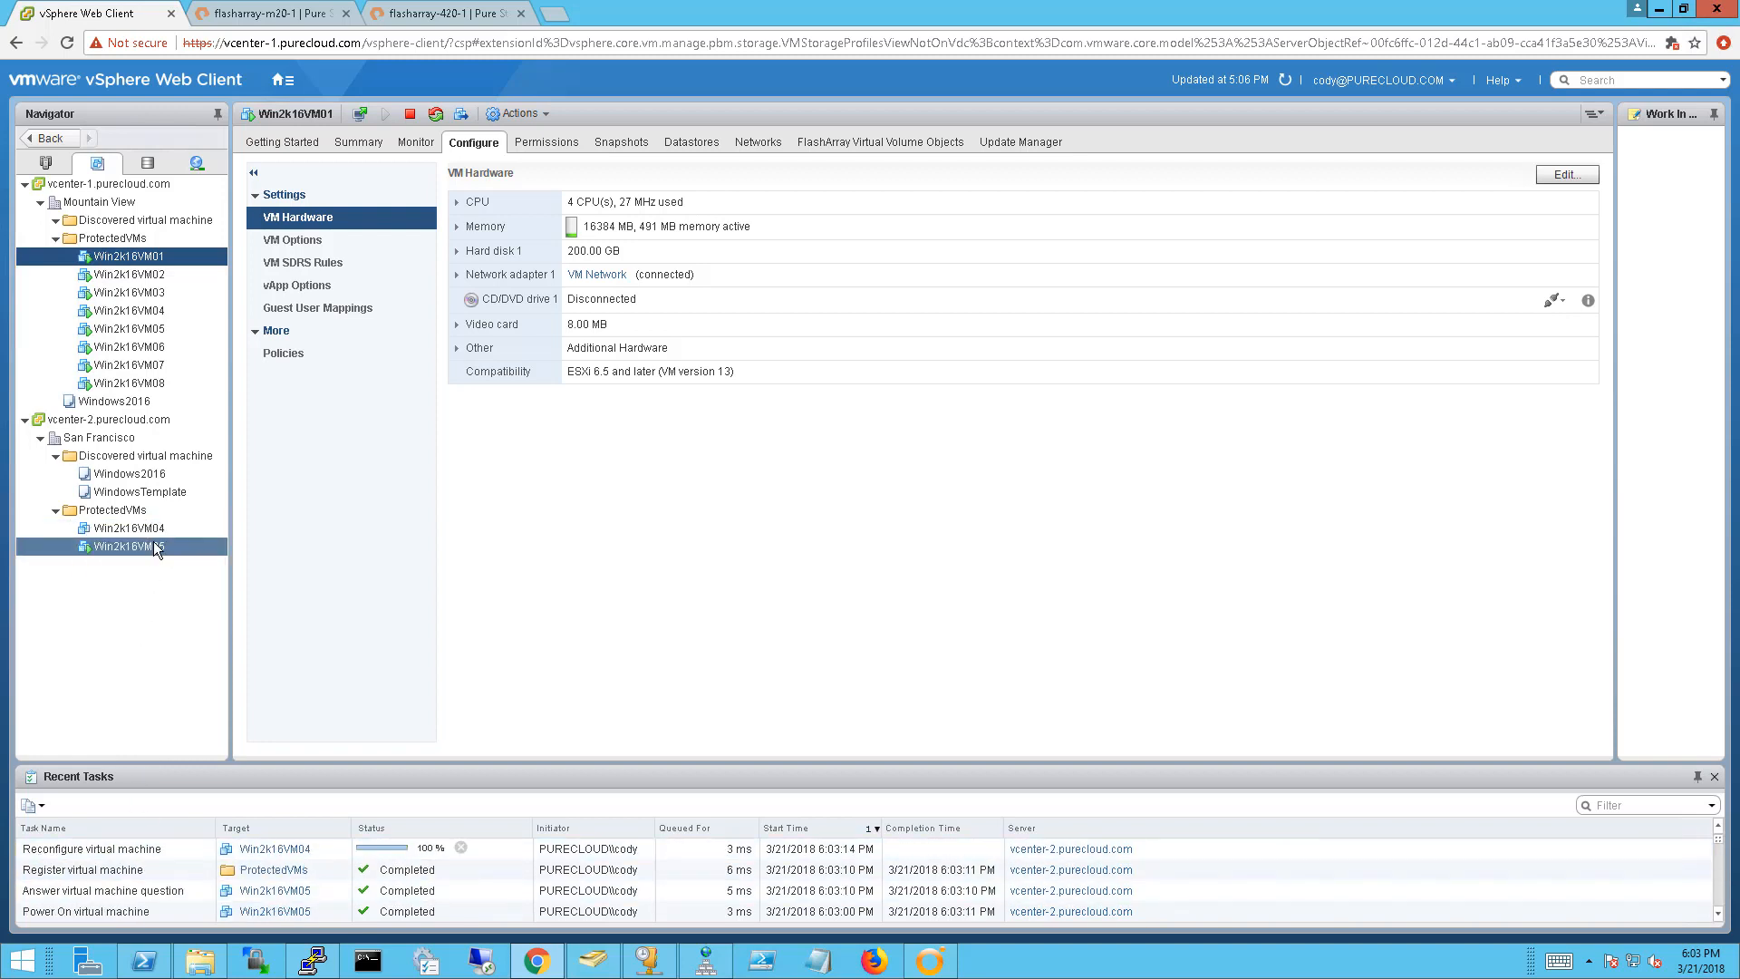
{"action": "left_click", "coordinate": [168, 546]}
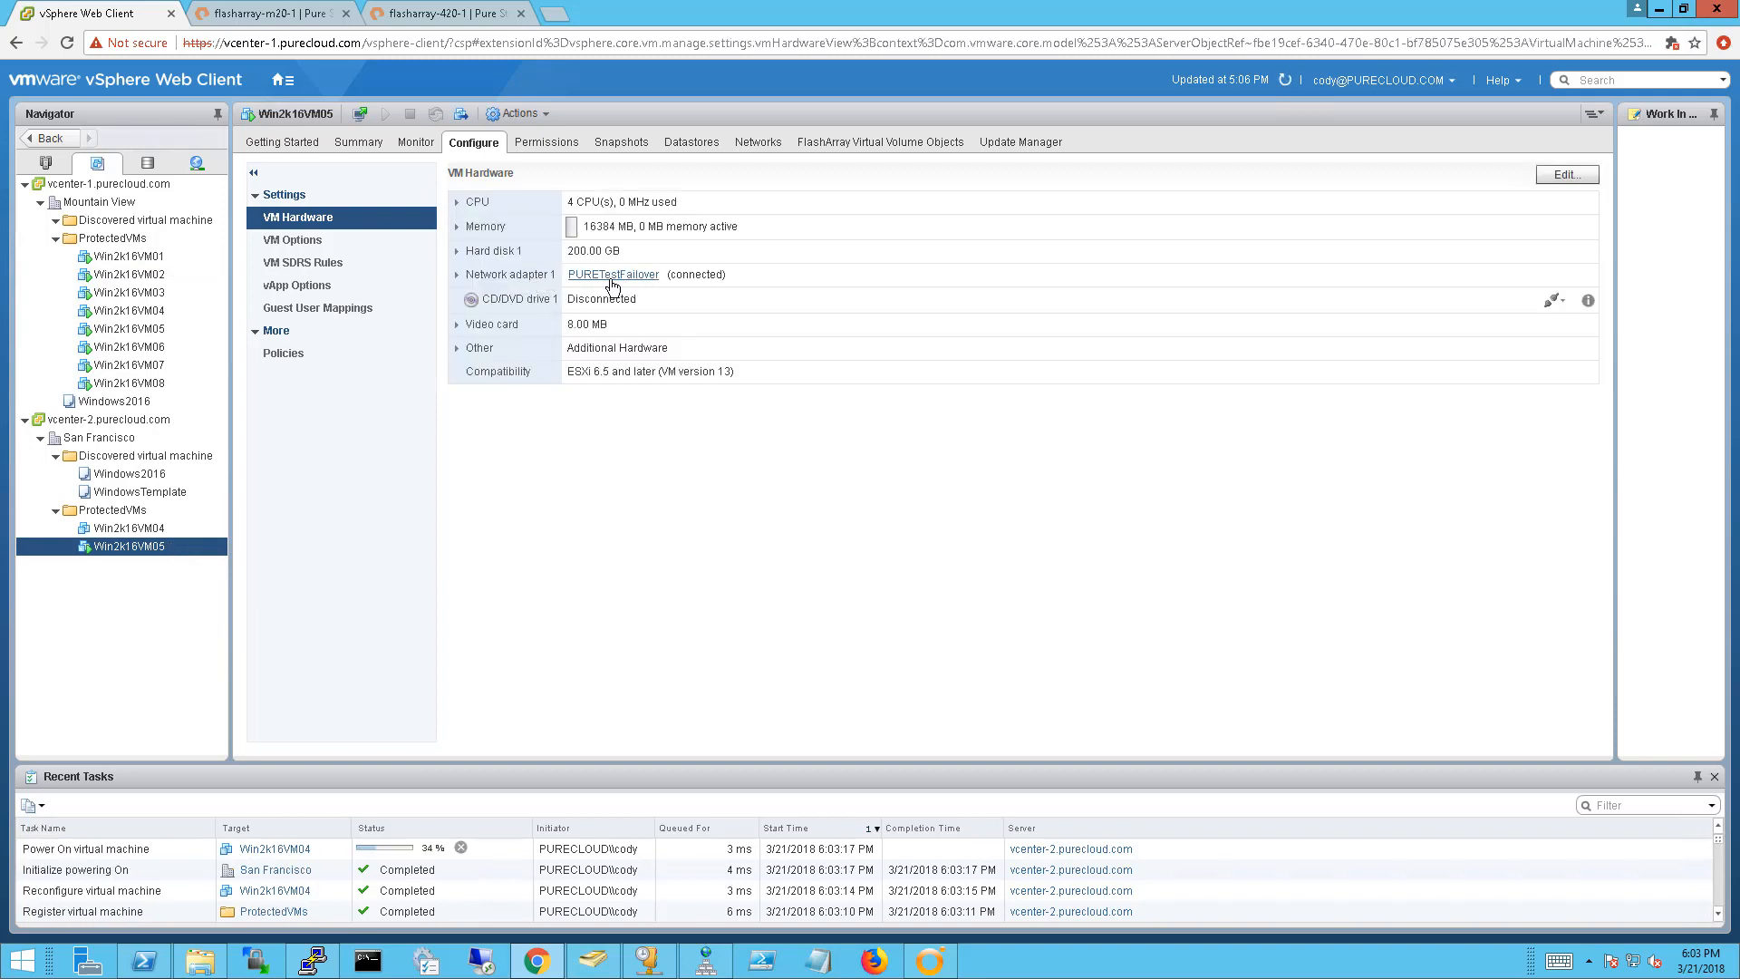
Open the PURETestFailover network from Win2k16VM05's network adapter and review its hosts, configuration and summary
{"action": "left_click", "coordinate": [616, 277]}
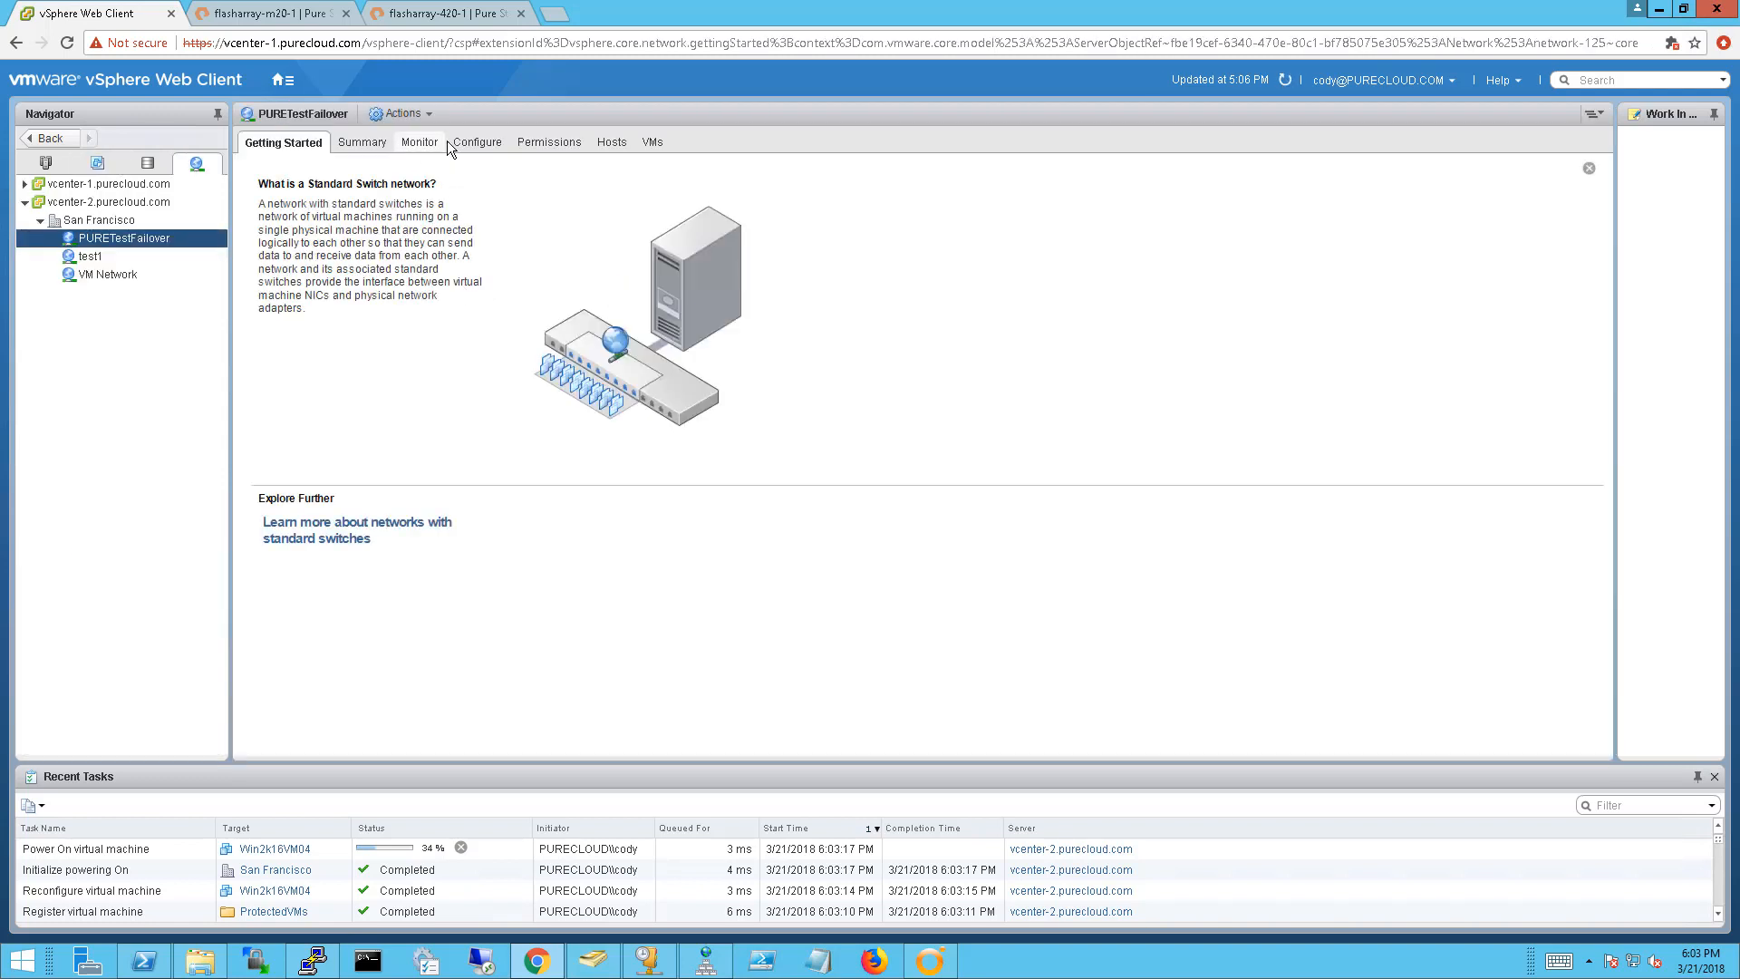
{"action": "left_click", "coordinate": [609, 143]}
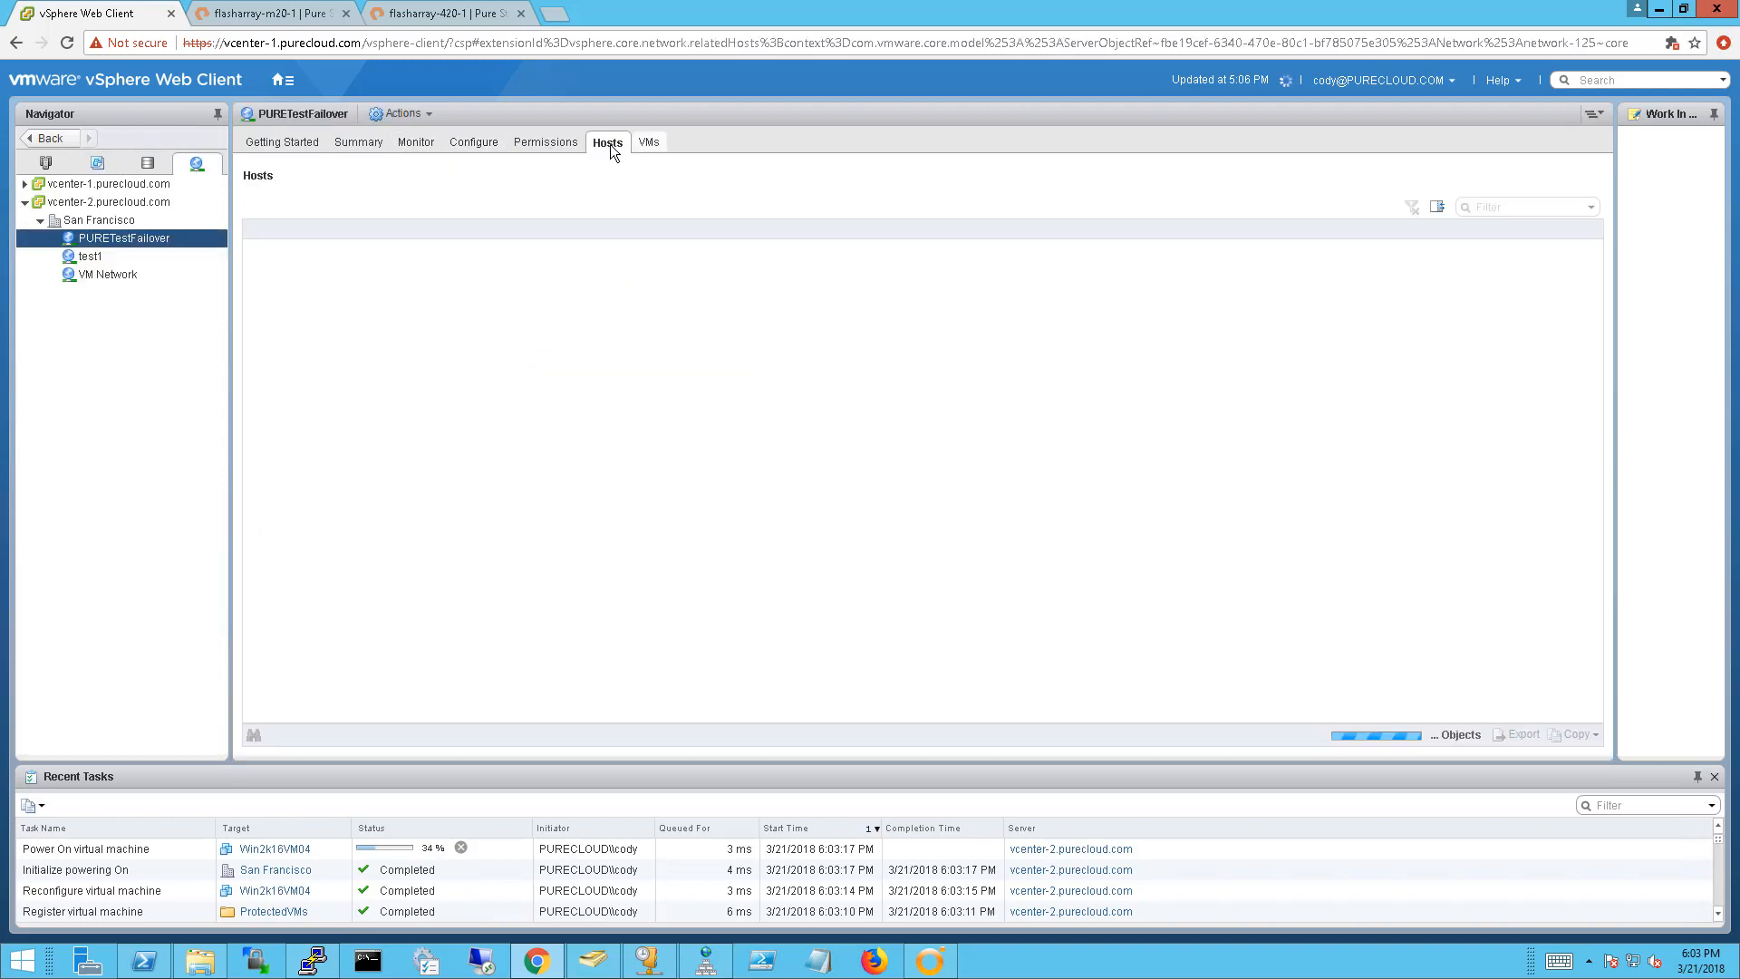
{"action": "left_click", "coordinate": [481, 142]}
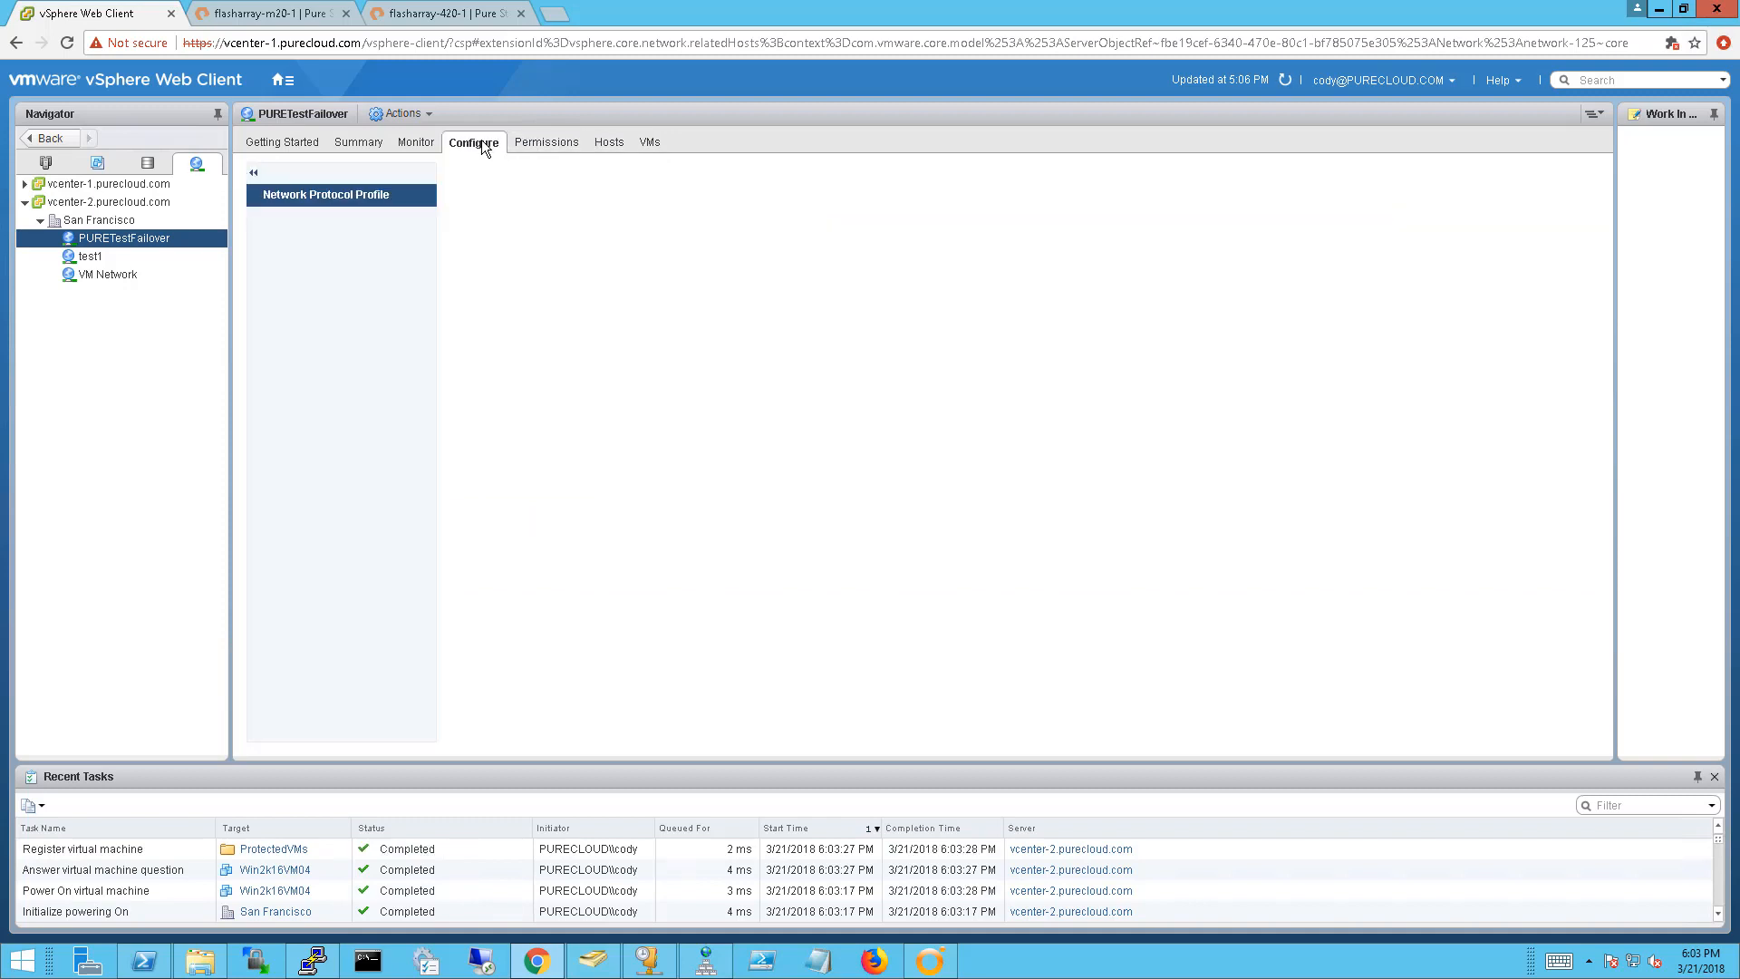
{"action": "left_click", "coordinate": [345, 143]}
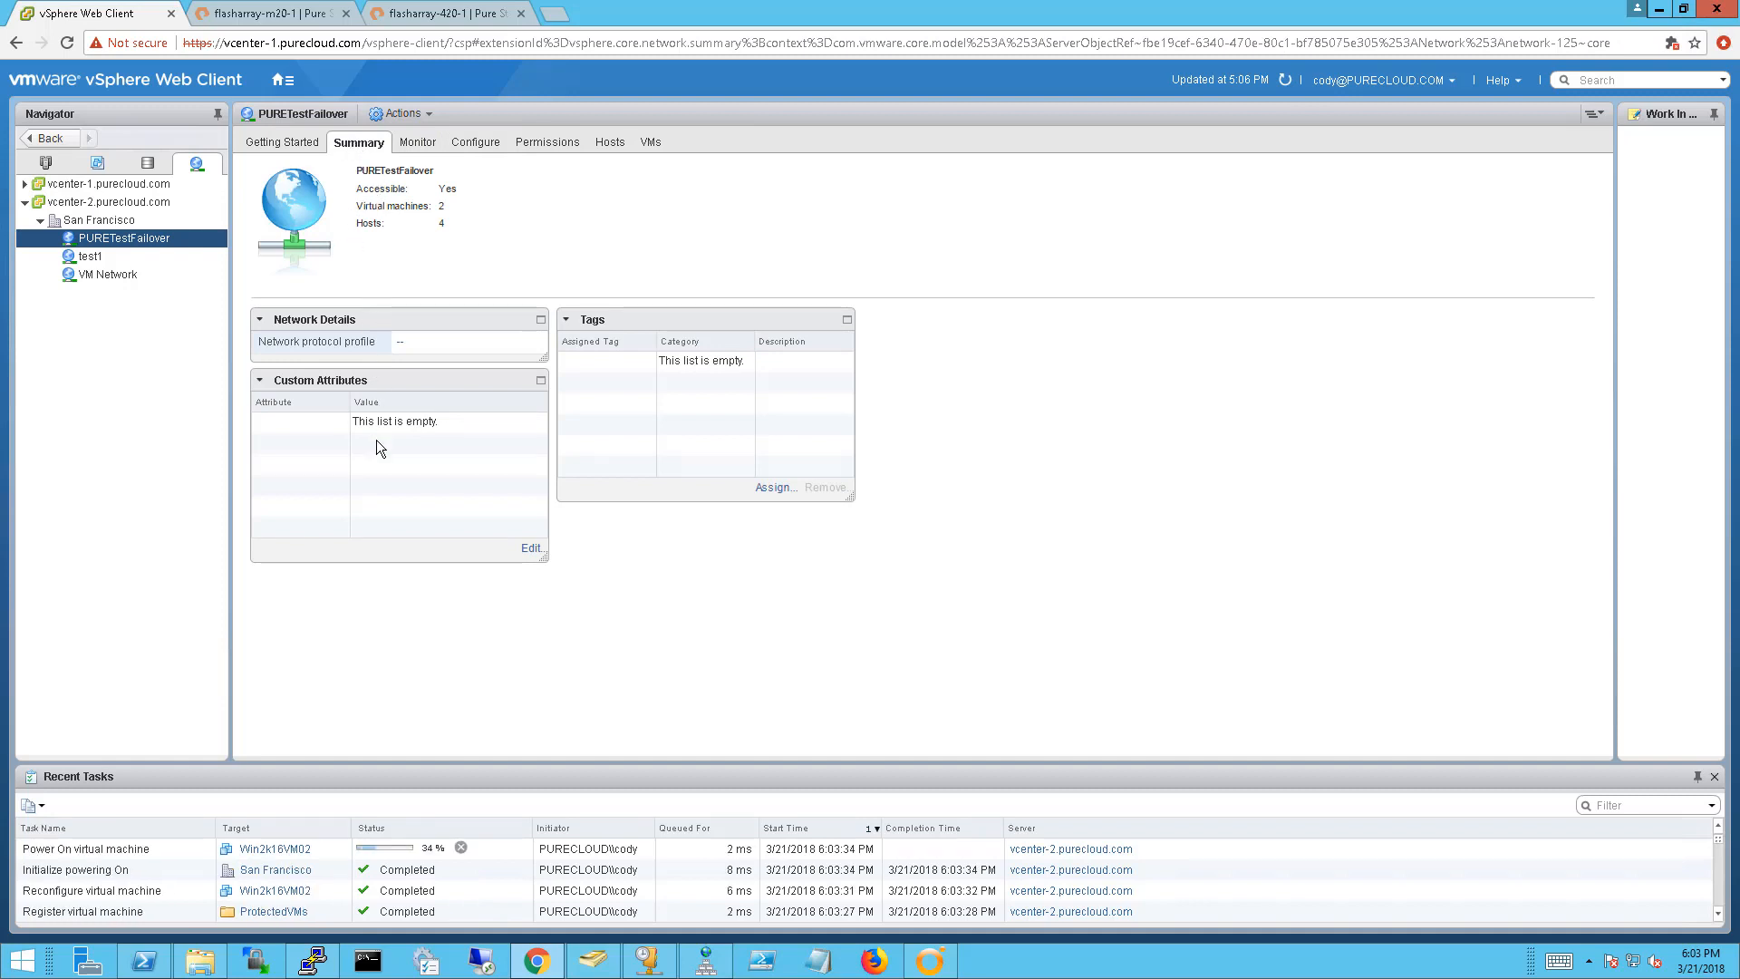
View the hardware and datastores of the recovered Win2k16VM07 in vcenter-2's ProtectedVMs folder
{"action": "left_click", "coordinate": [100, 164]}
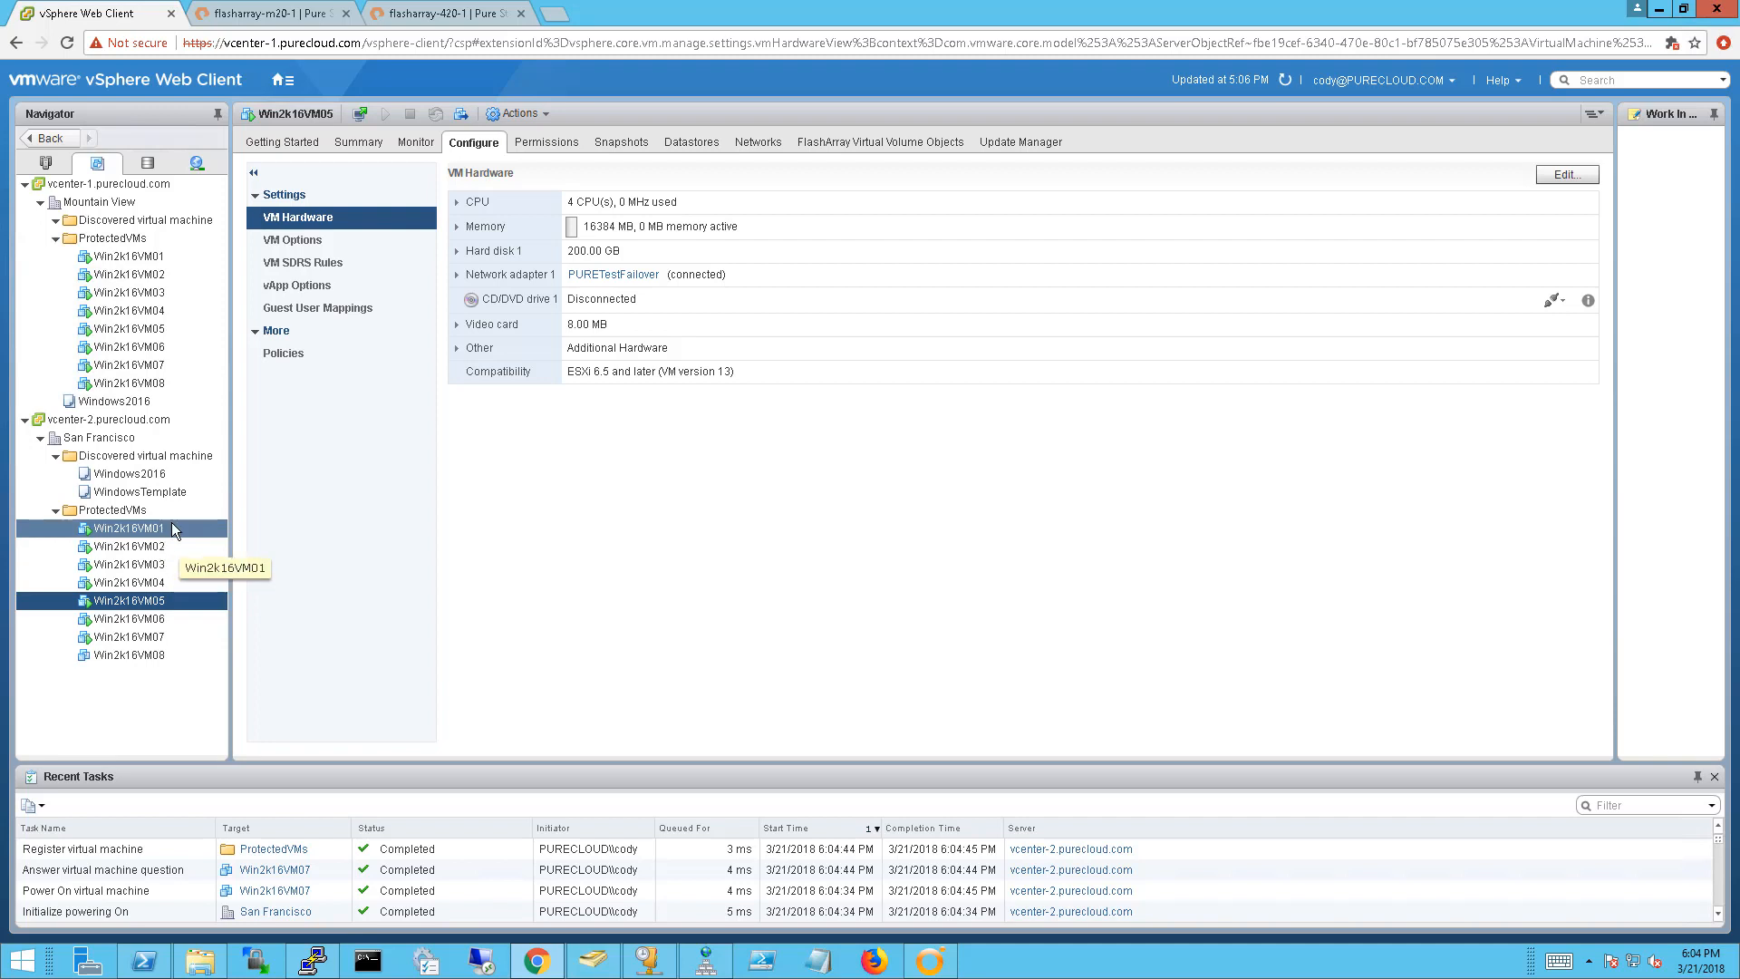
{"action": "left_click", "coordinate": [173, 636]}
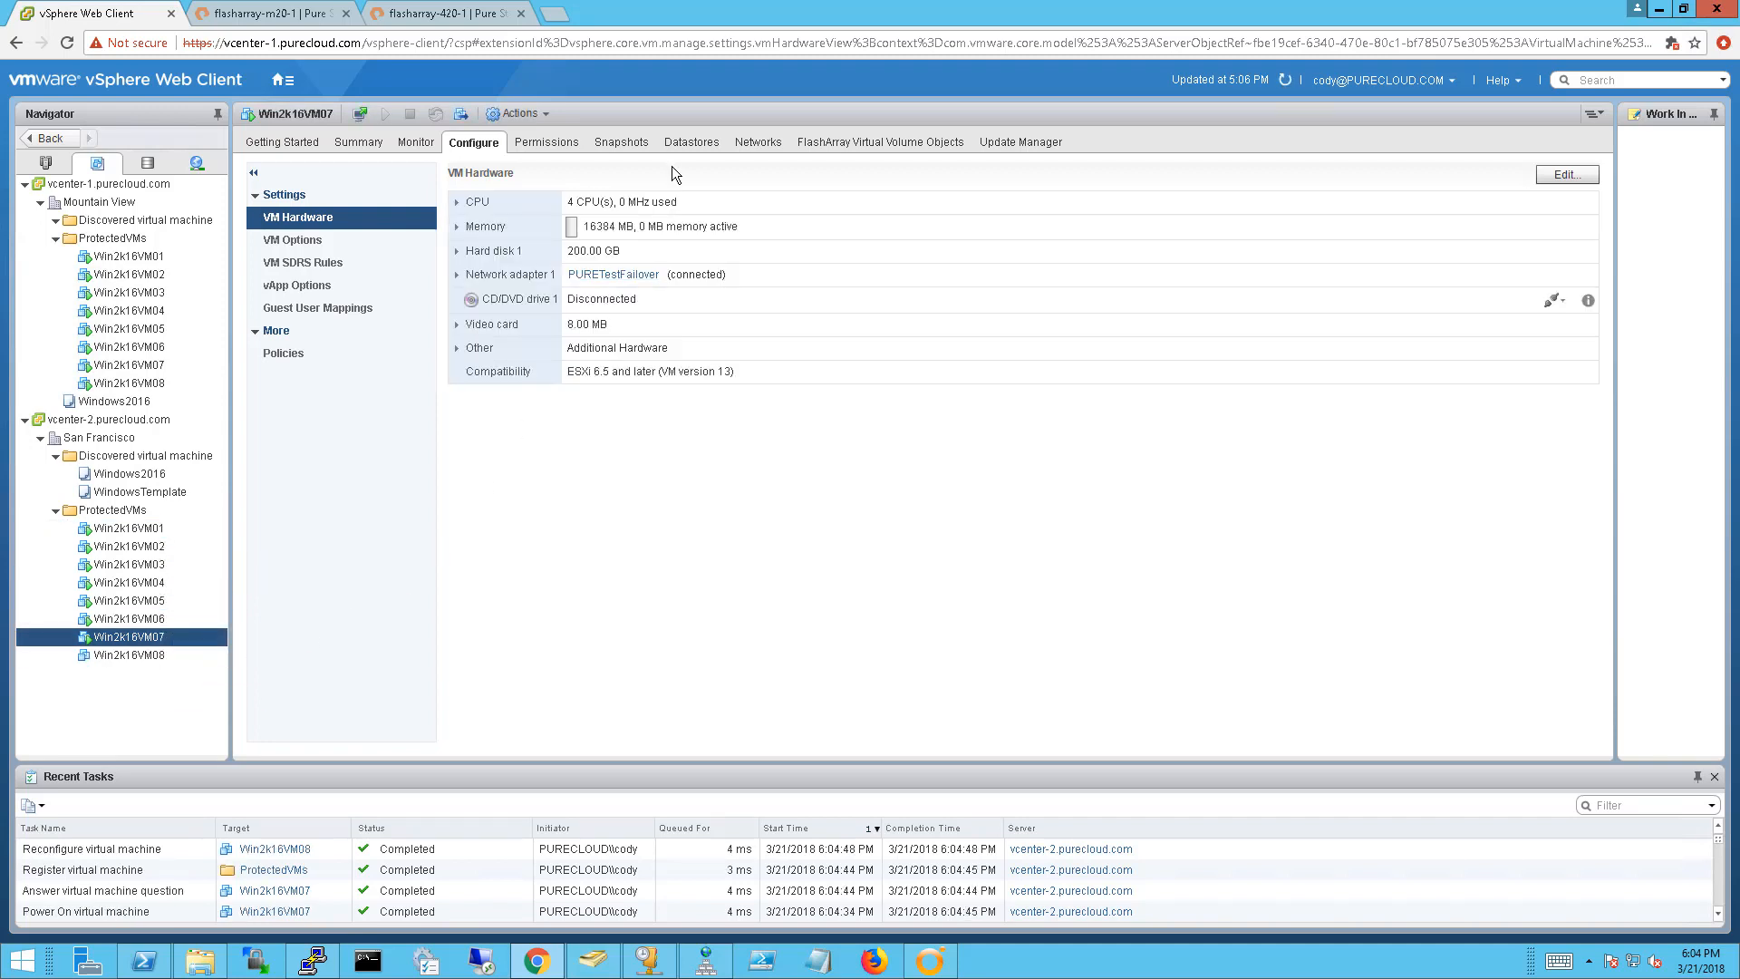
{"action": "left_click", "coordinate": [681, 143]}
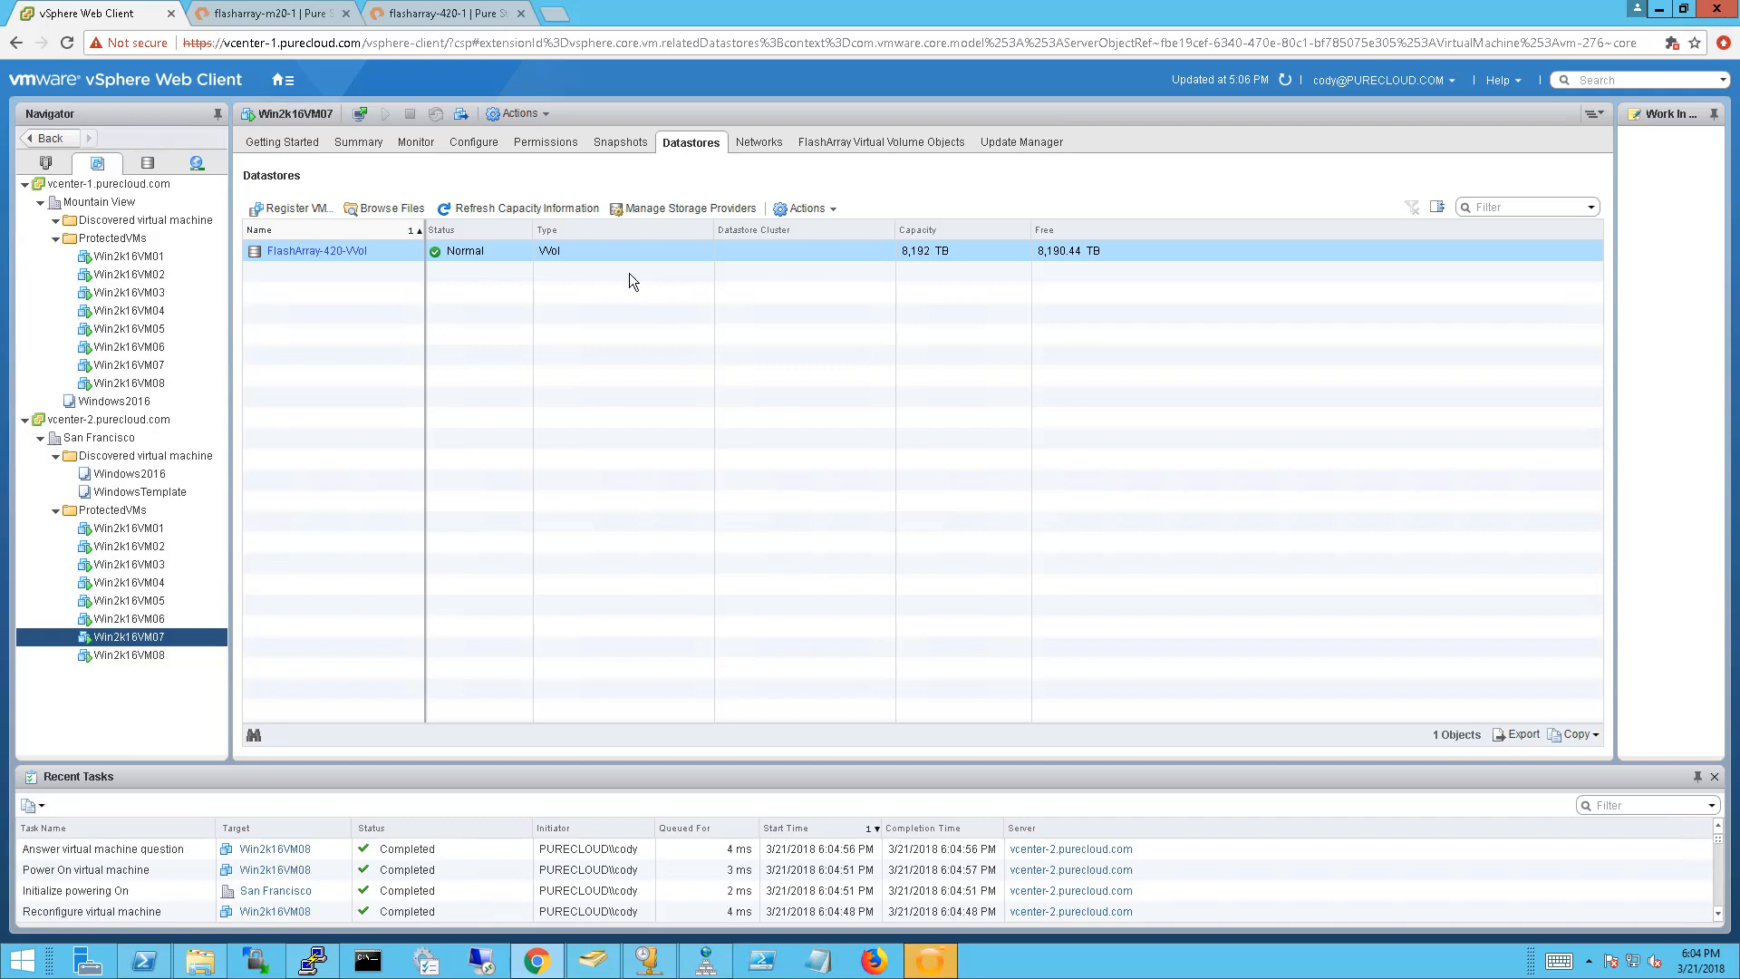
Switch to vRealize Orchestrator and answer the running workflow's user interaction with Yes to execute a test failover stop
{"action": "left_click", "coordinate": [928, 967]}
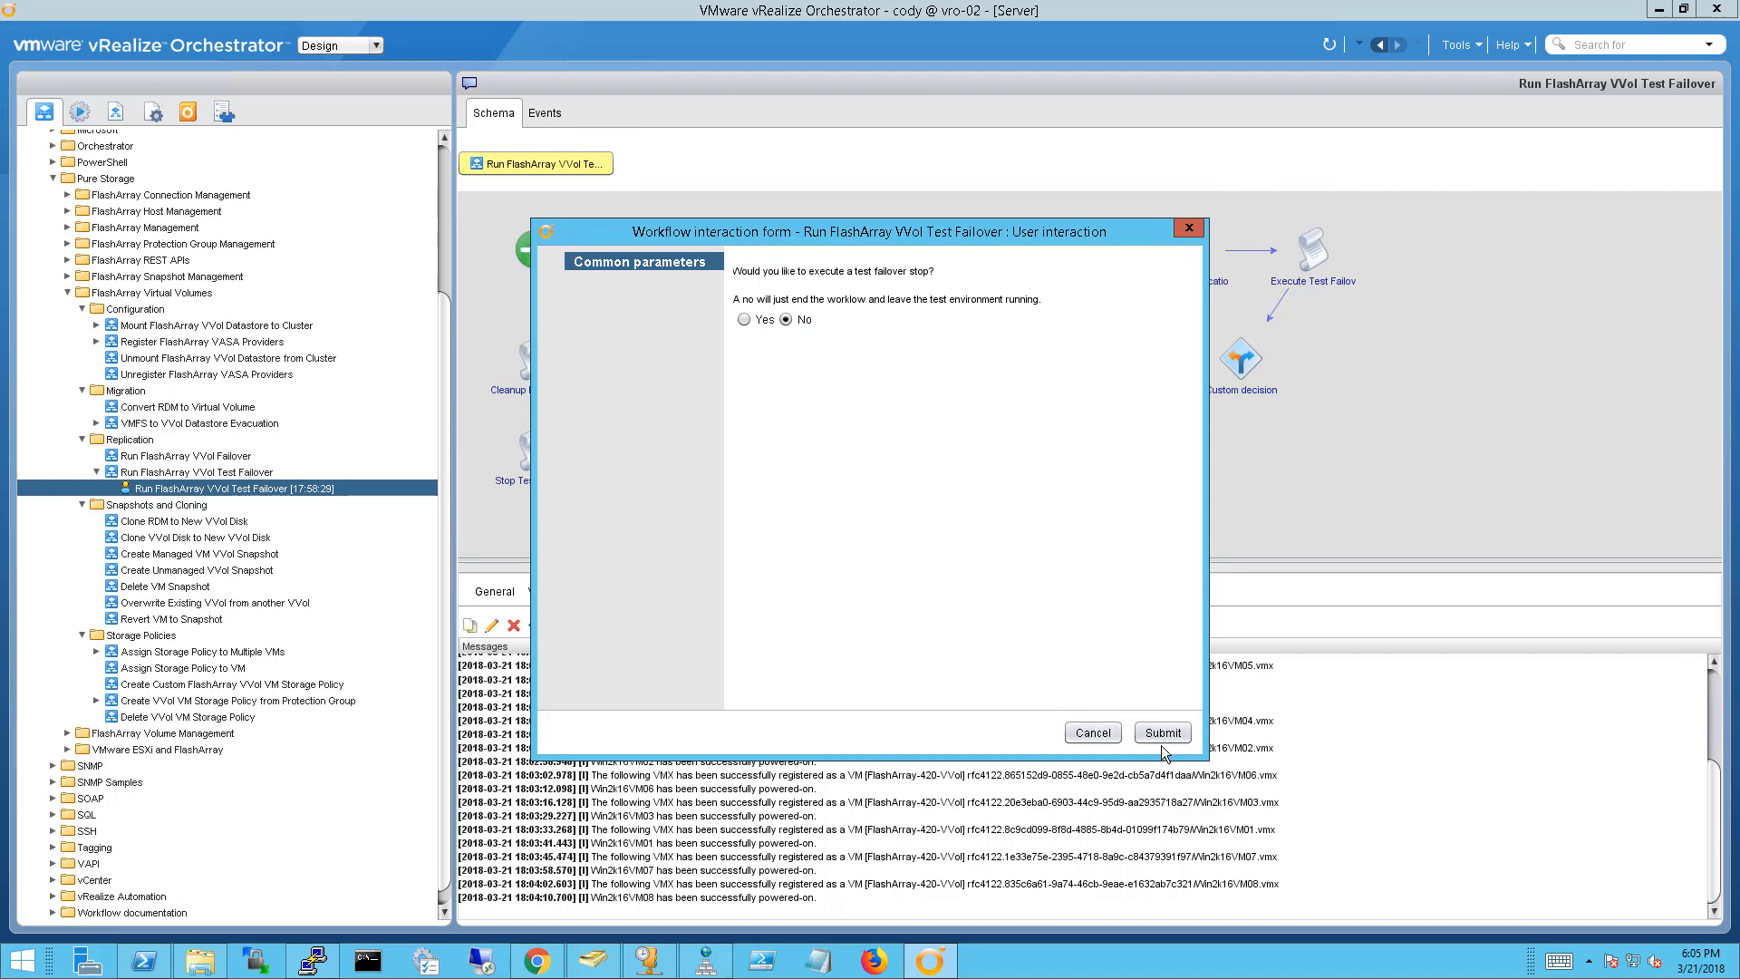
{"action": "left_click", "coordinate": [1109, 739]}
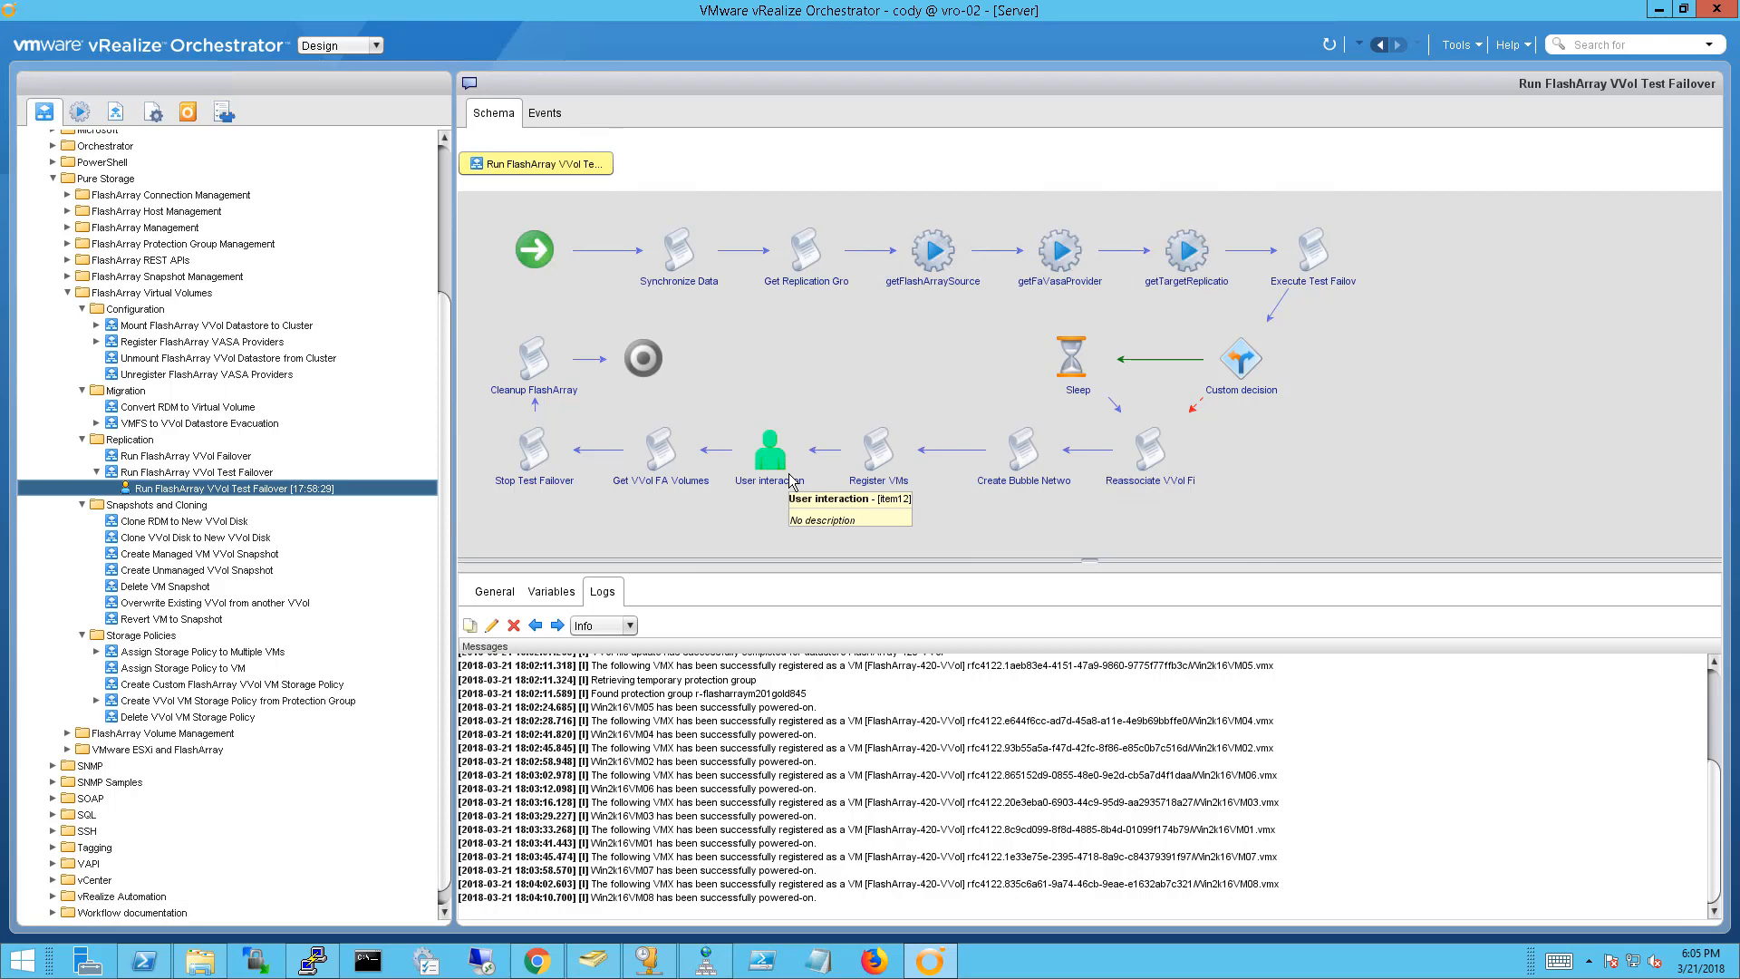
{"action": "right_click", "coordinate": [291, 492]}
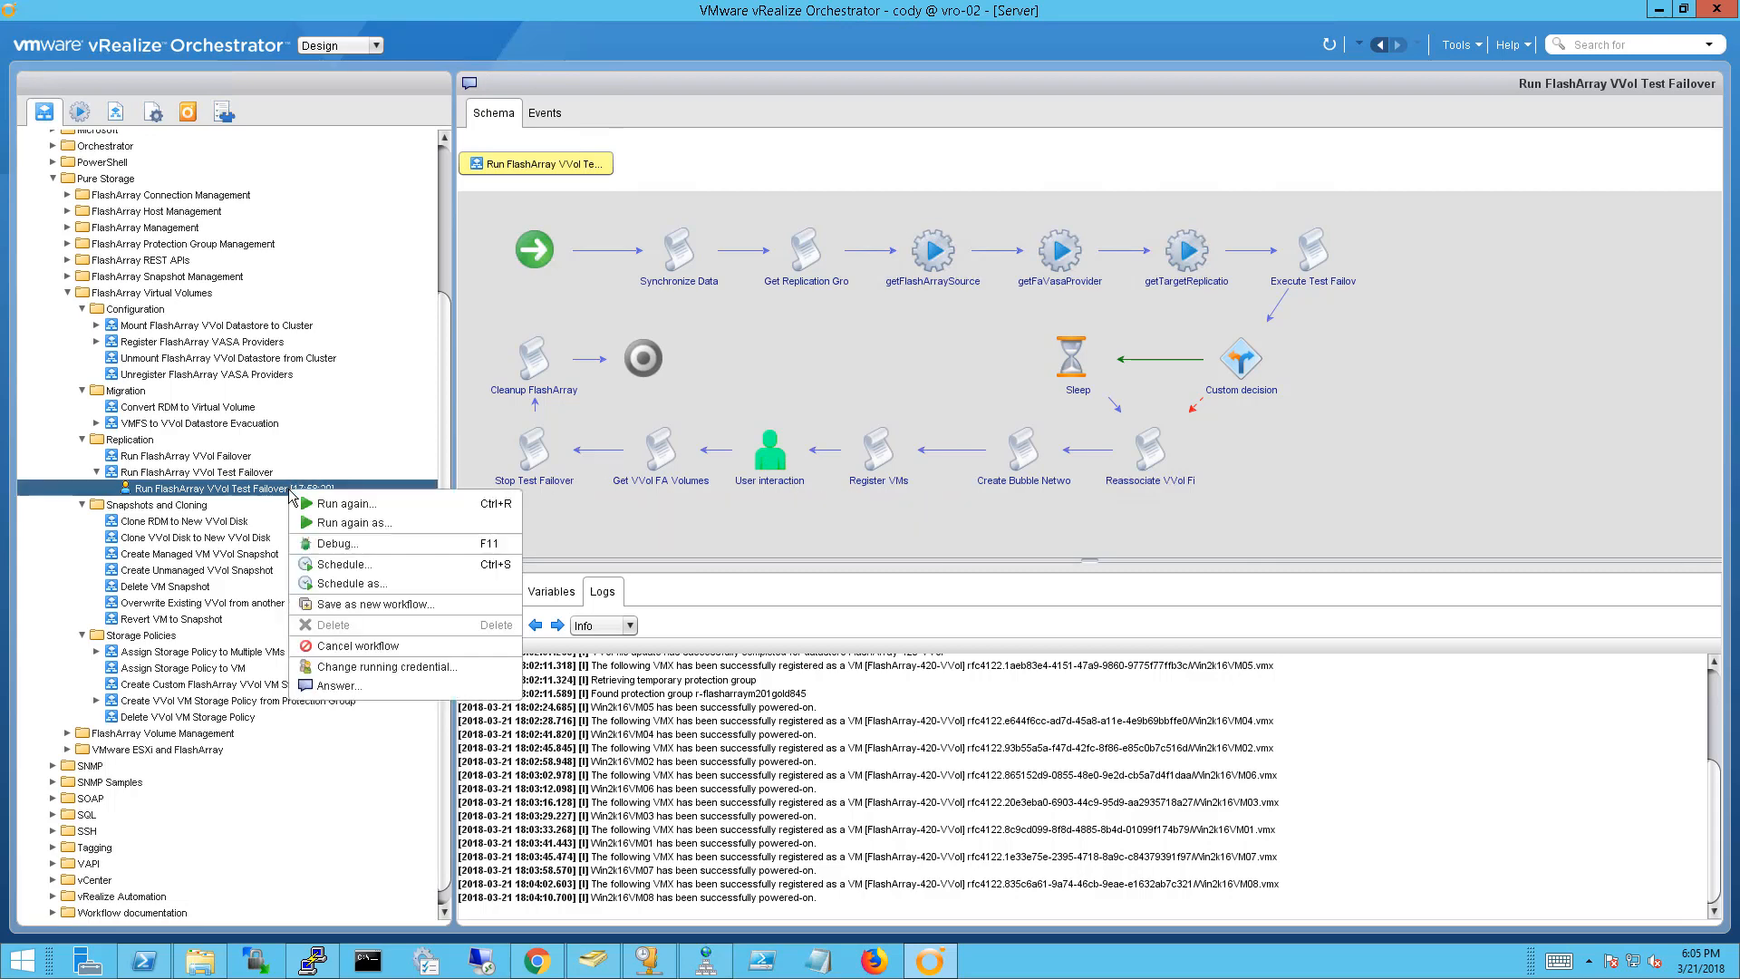
{"action": "left_click", "coordinate": [383, 687]}
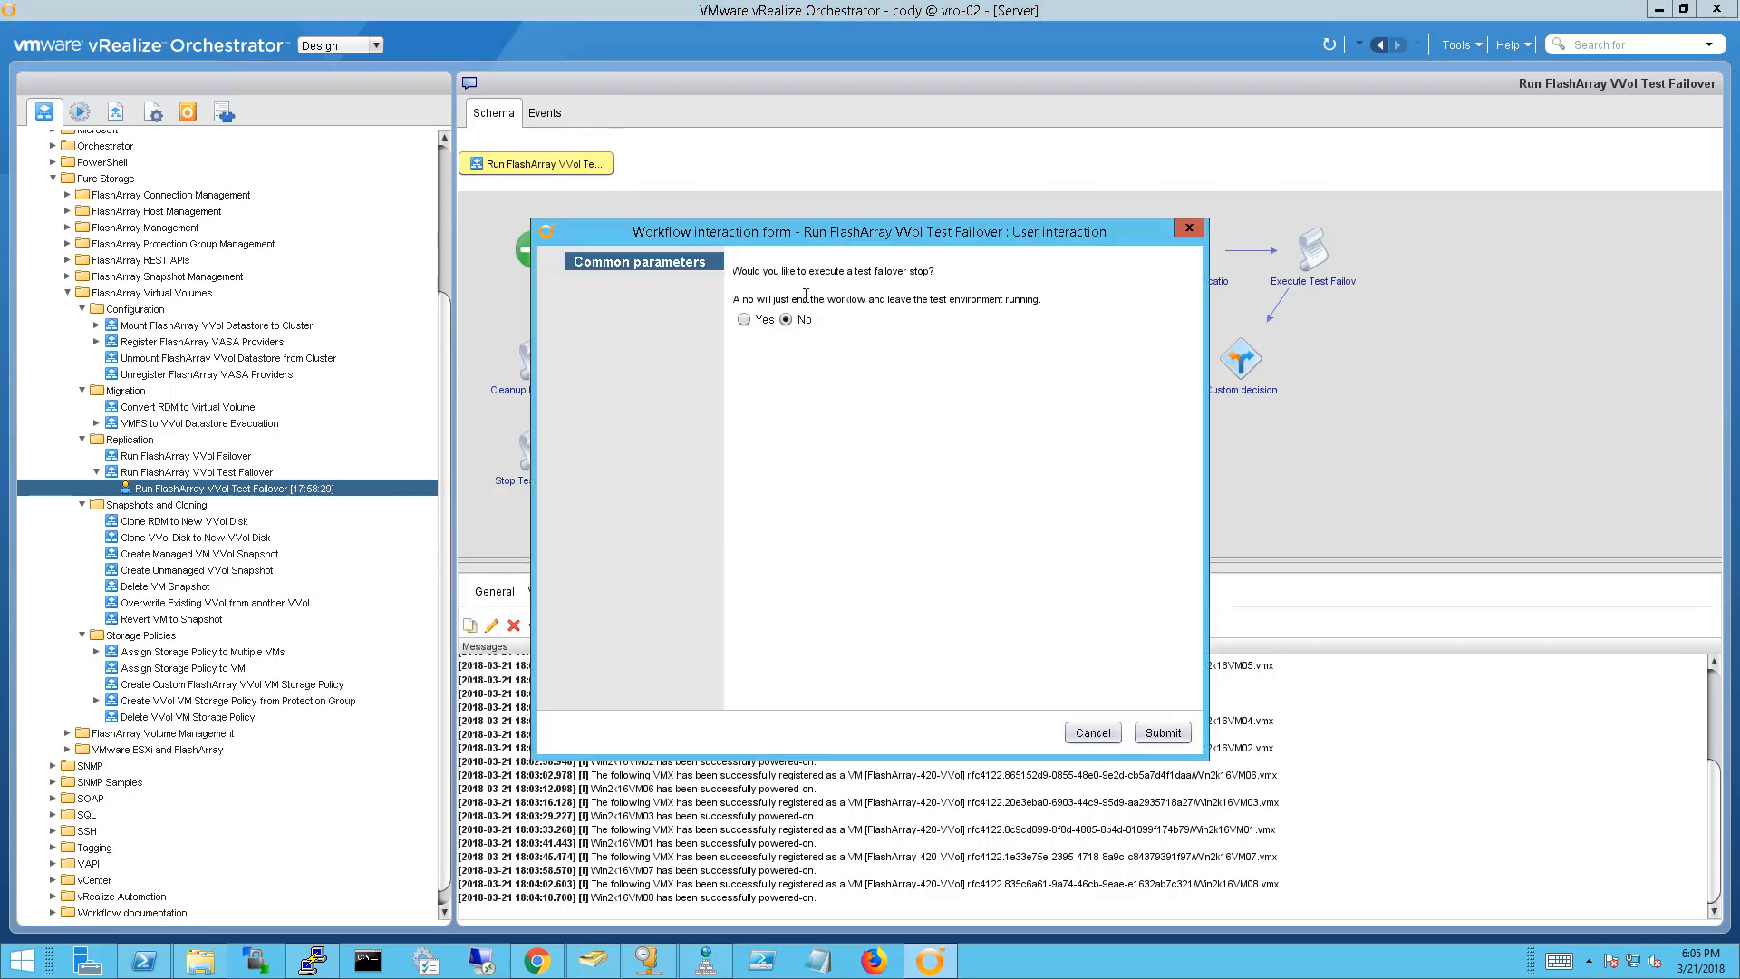
{"action": "left_click", "coordinate": [743, 321]}
{"action": "left_click", "coordinate": [1162, 733]}
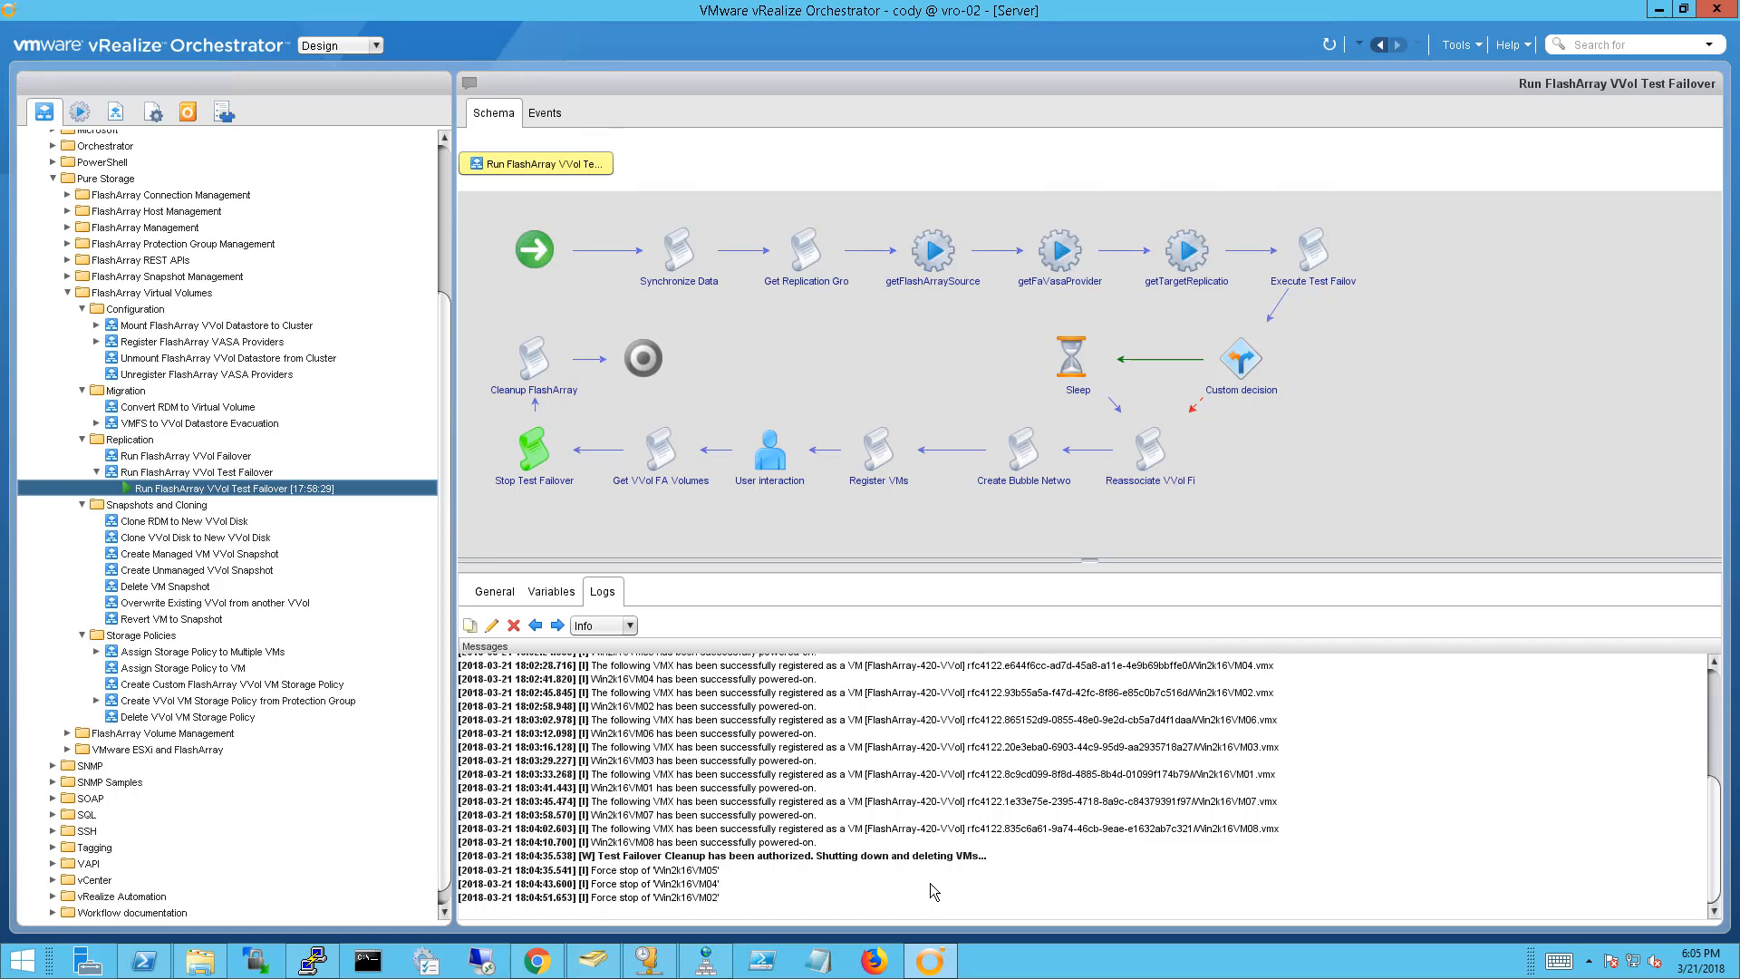
Check the cleanup tasks on vcenter-2 in Chrome, and return to vRealize Orchestrator to inspect the workflow's cleanup log
{"action": "left_click", "coordinate": [537, 966]}
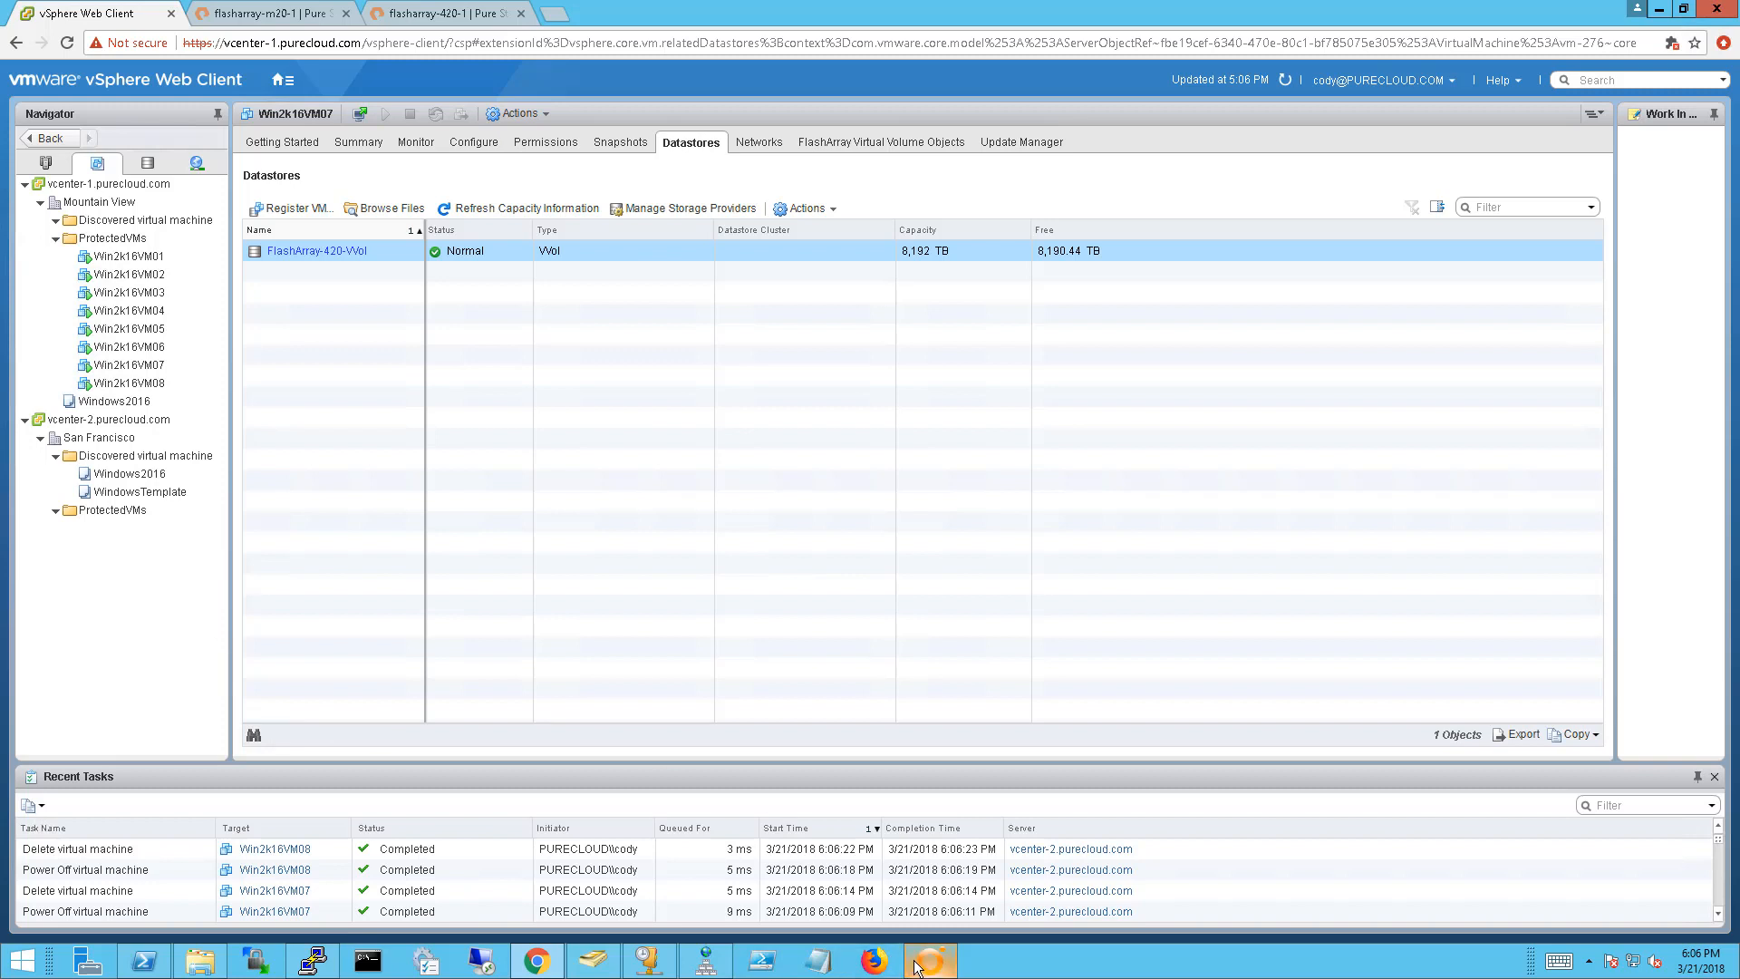
{"action": "mouse_move", "coordinate": [919, 965]}
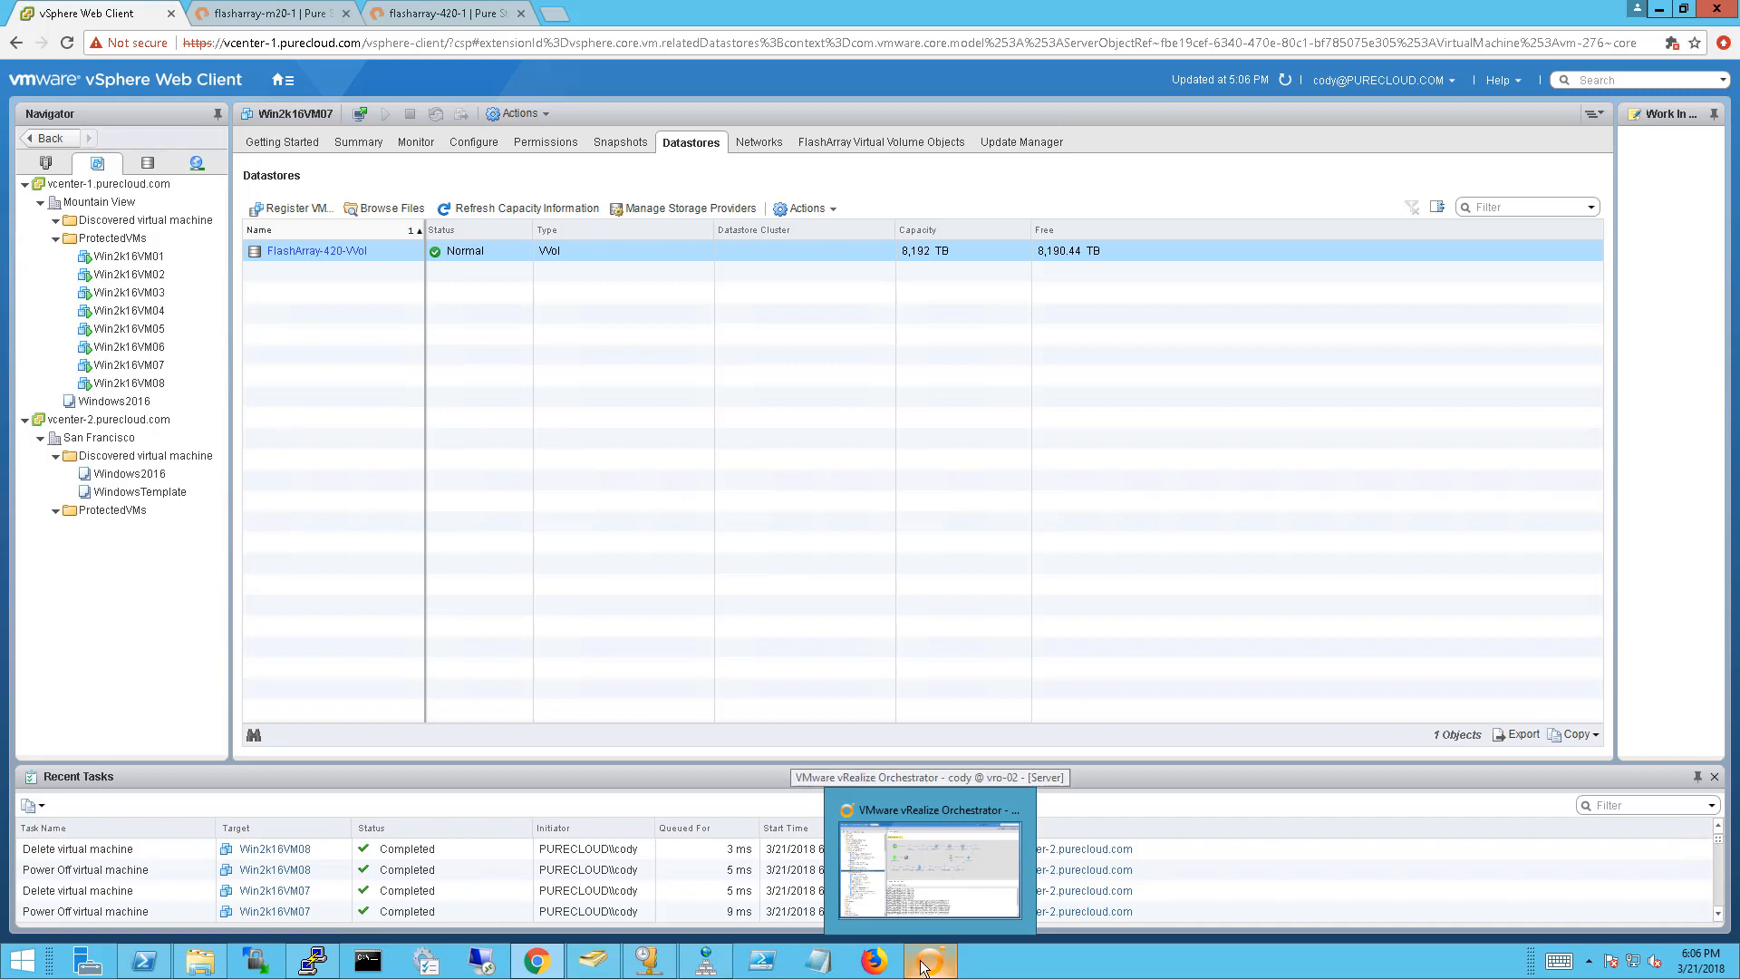
{"action": "left_click", "coordinate": [925, 967]}
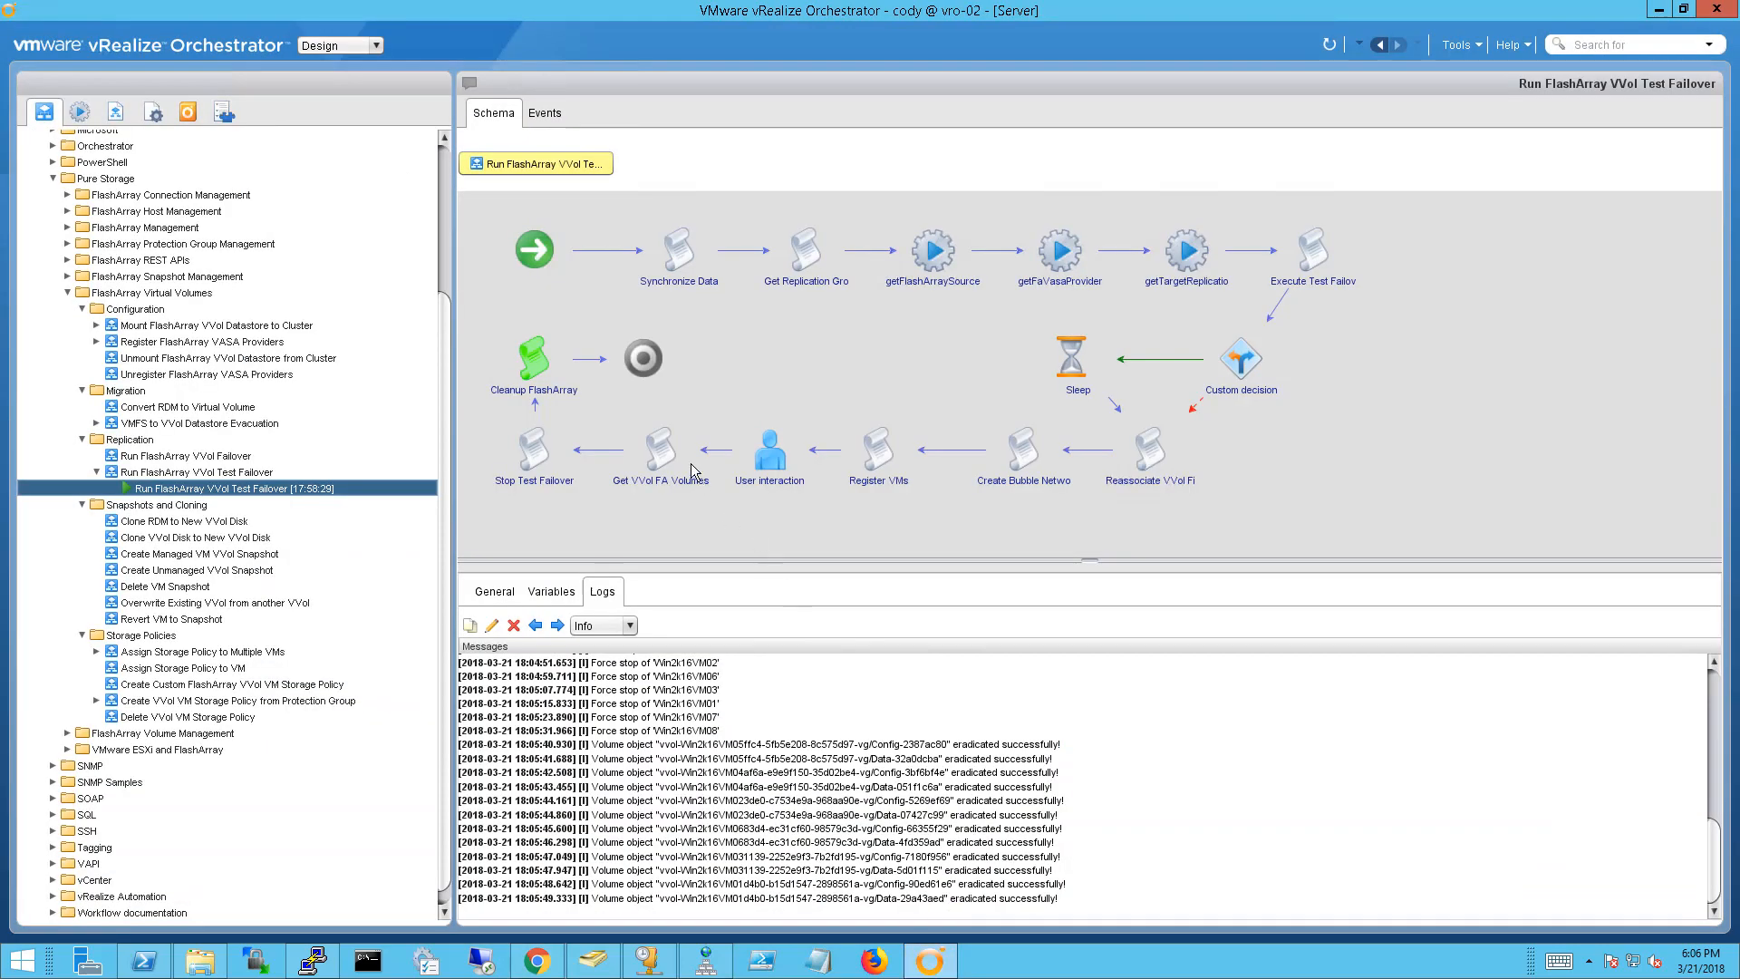